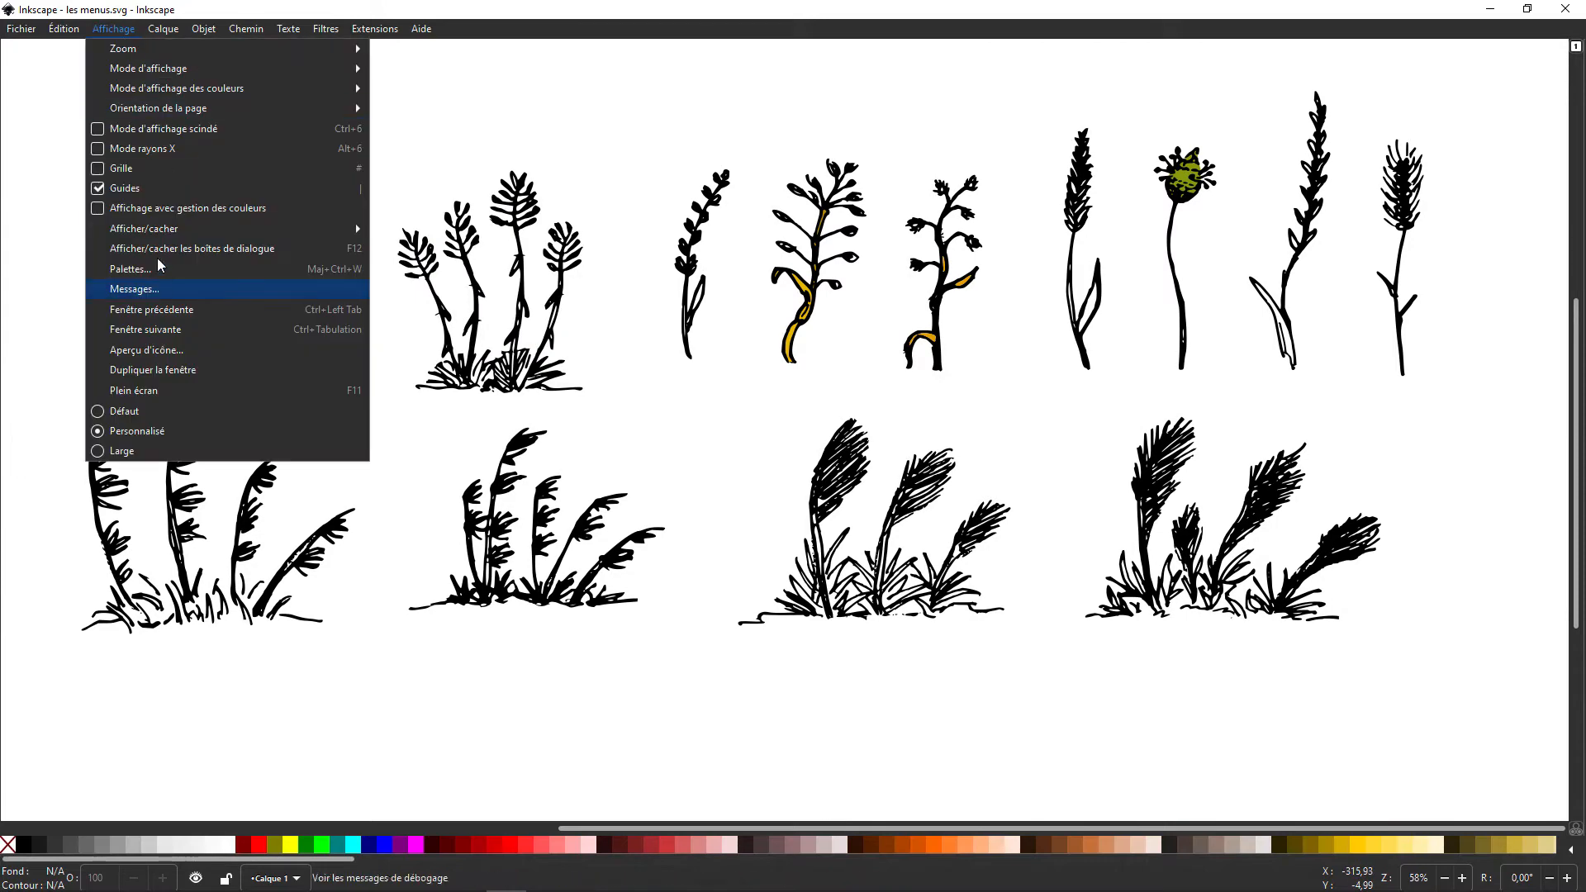
Step: Hide the scroll bars, the colour palette and the status bar from the Inkscape window
{"action": "mouse_move", "coordinate": [149, 228]}
{"action": "left_click", "coordinate": [438, 327]}
{"action": "left_click", "coordinate": [114, 29]}
{"action": "left_click", "coordinate": [441, 368]}
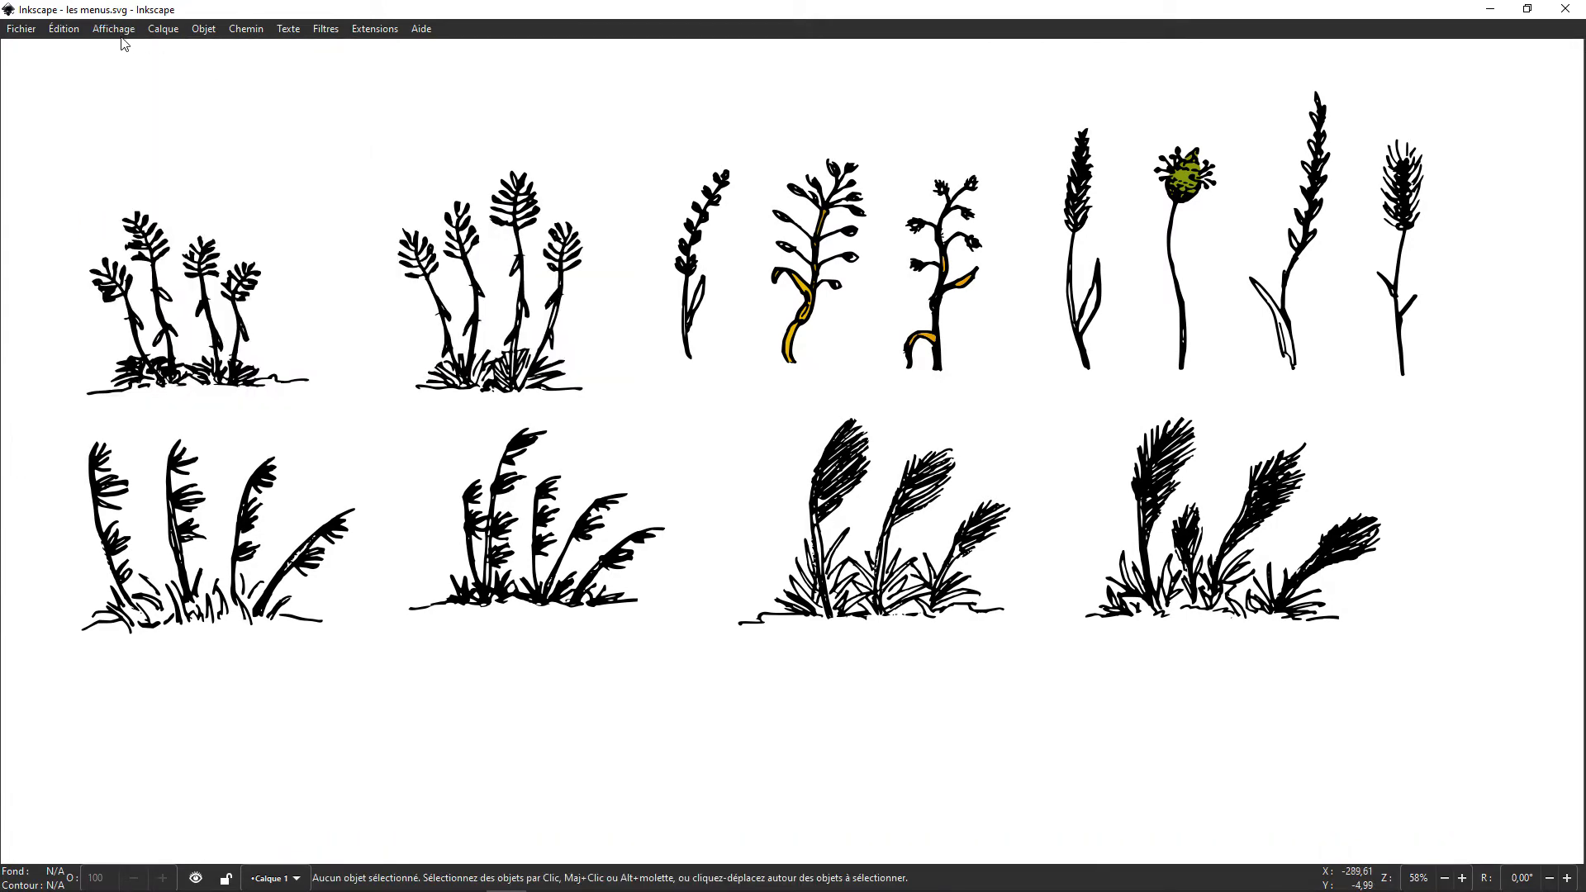
{"action": "left_click", "coordinate": [114, 29]}
{"action": "left_click", "coordinate": [406, 347]}
{"action": "scroll", "coordinate": [446, 632], "scroll_direction": "up", "scroll_amount": 3}
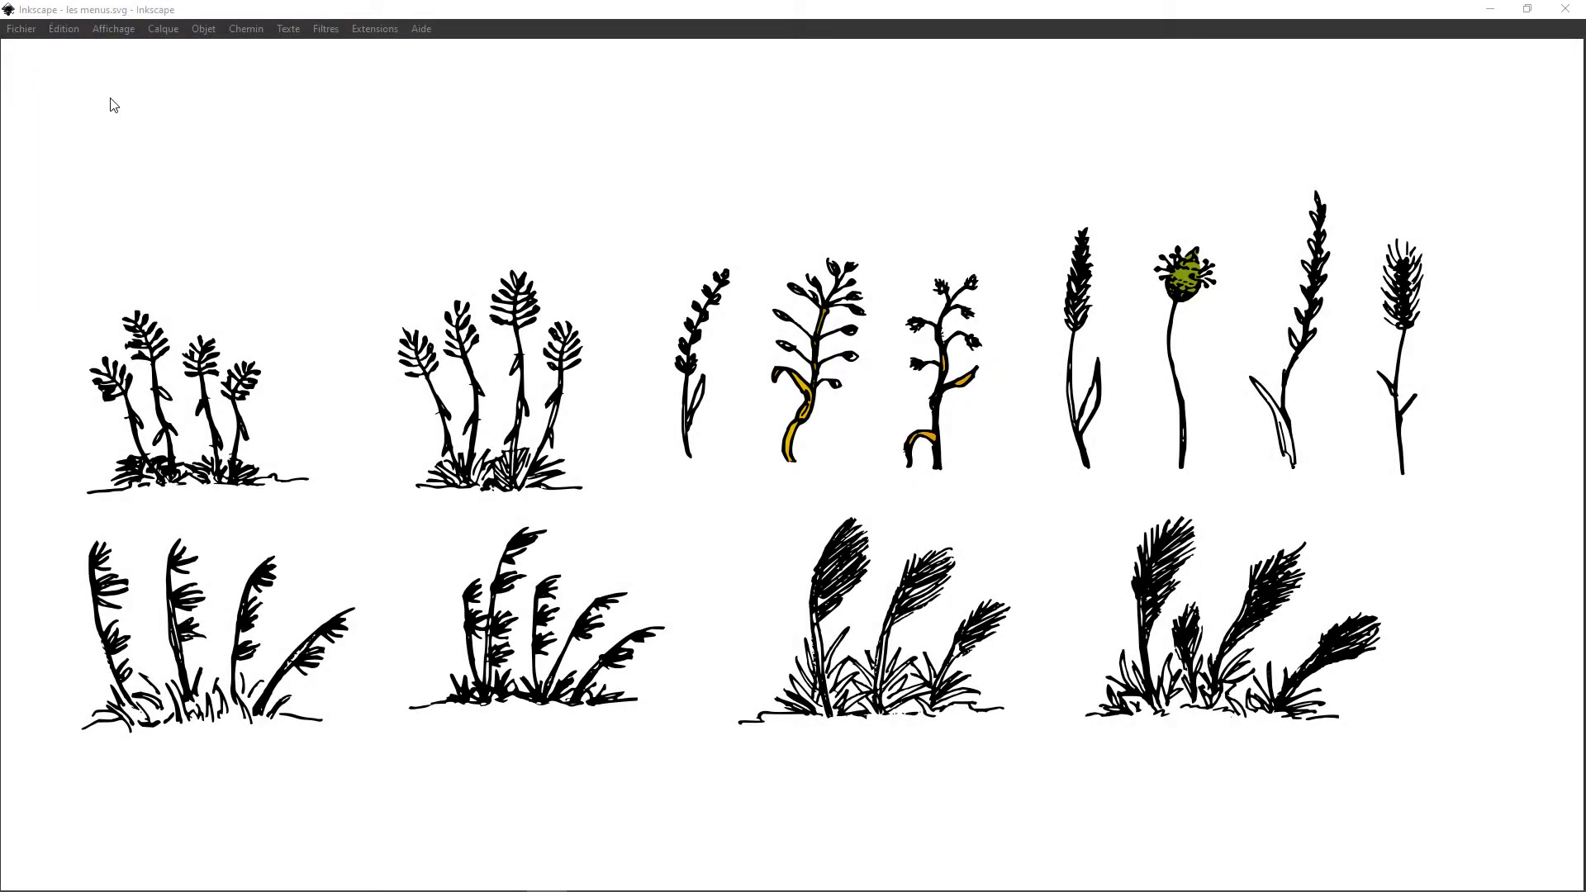
{"action": "left_click", "coordinate": [18, 30]}
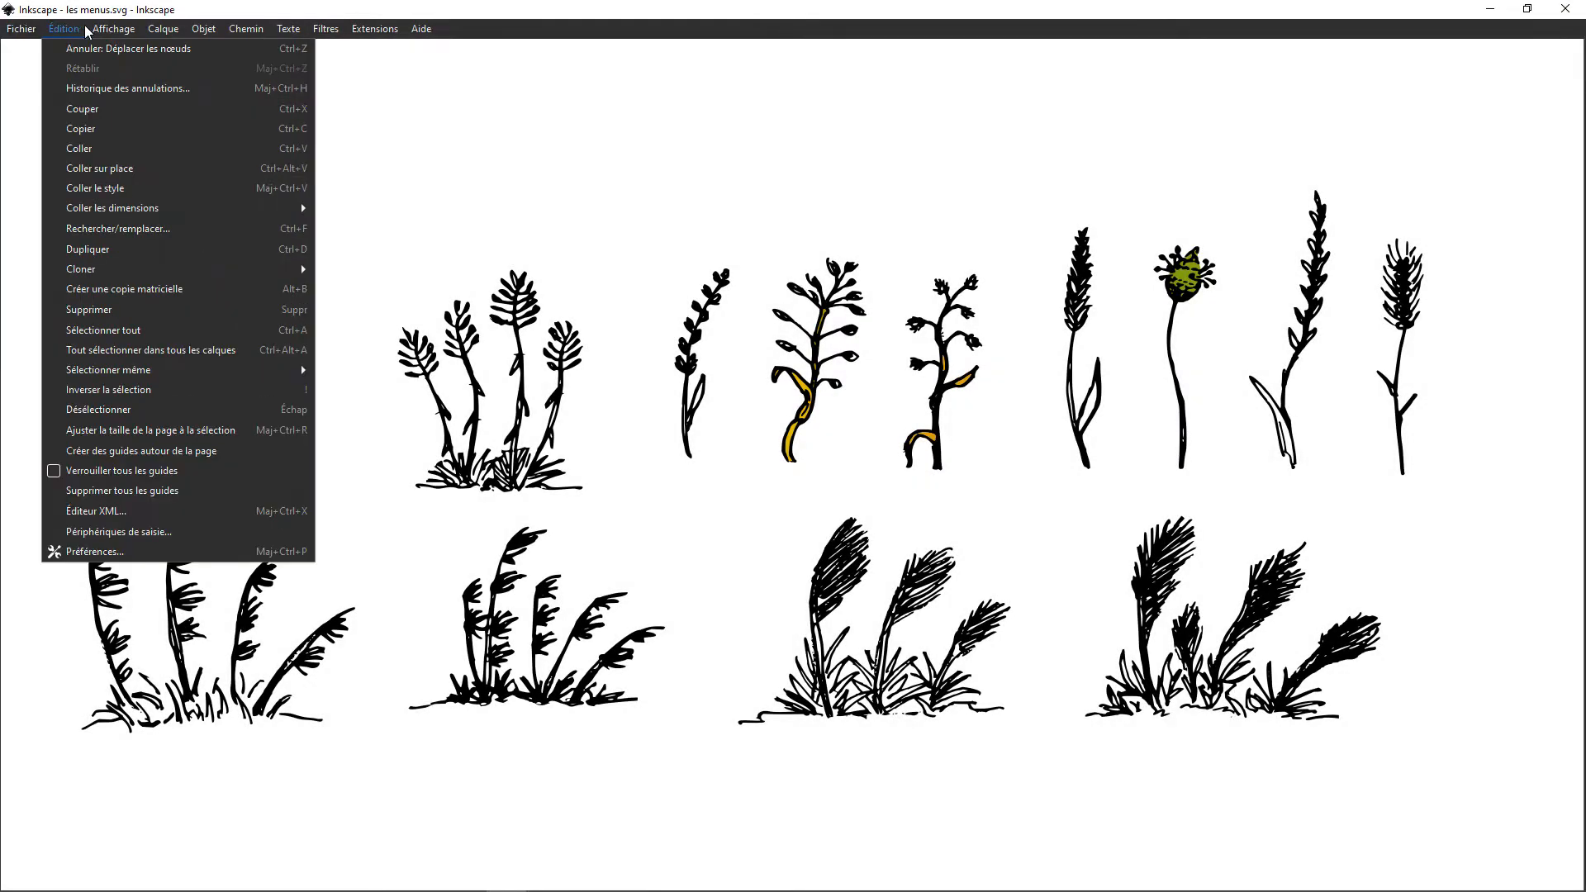
{"action": "mouse_move", "coordinate": [358, 33]}
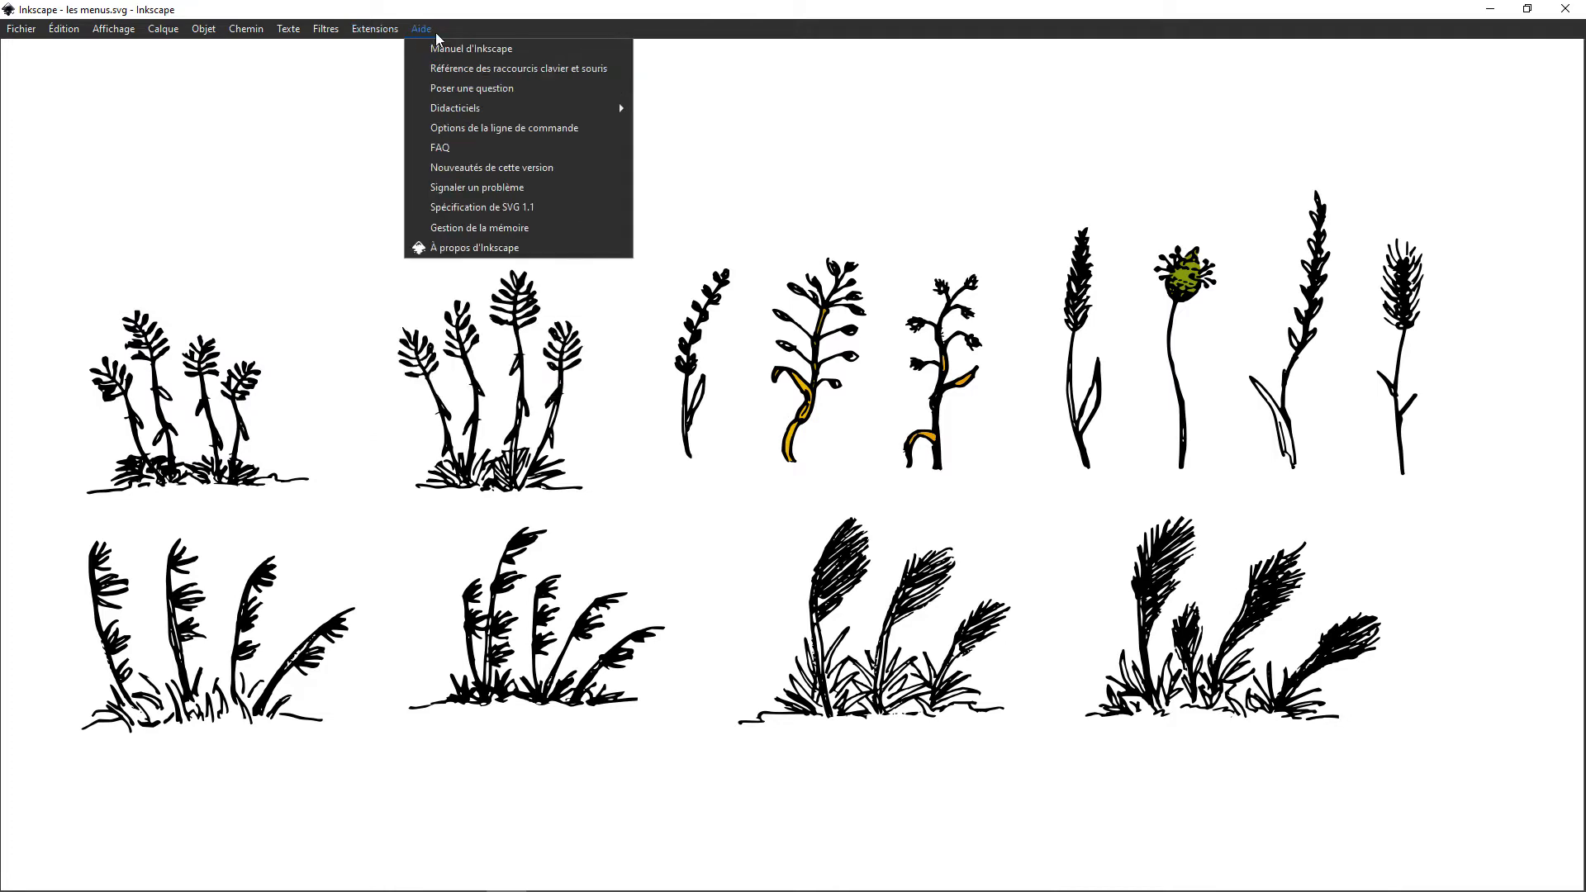
{"action": "left_click", "coordinate": [468, 32]}
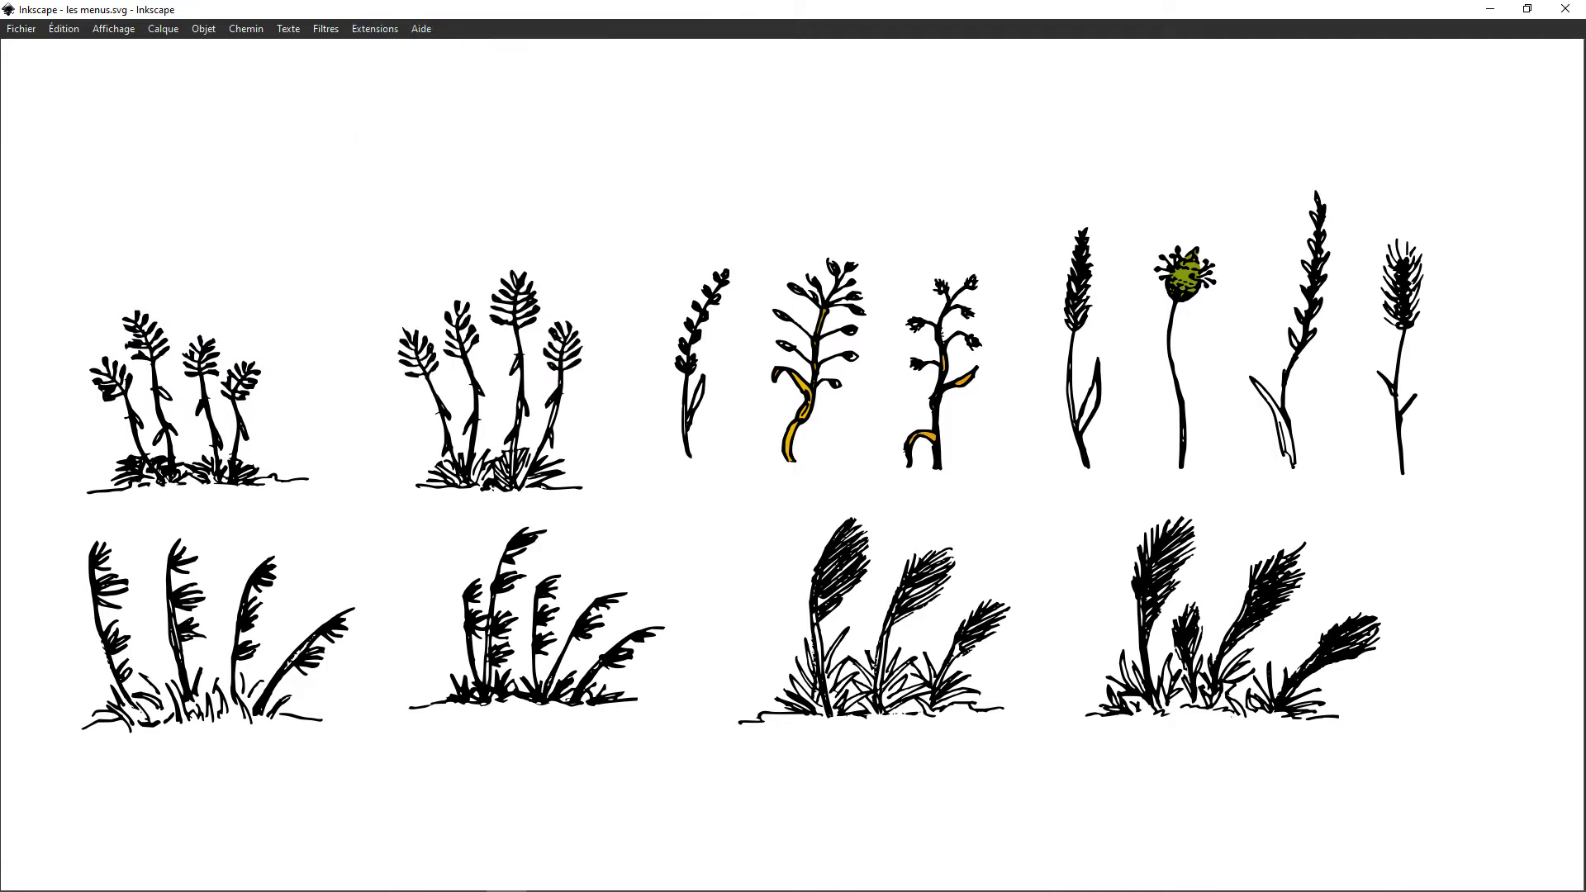
{"action": "left_click", "coordinate": [16, 32]}
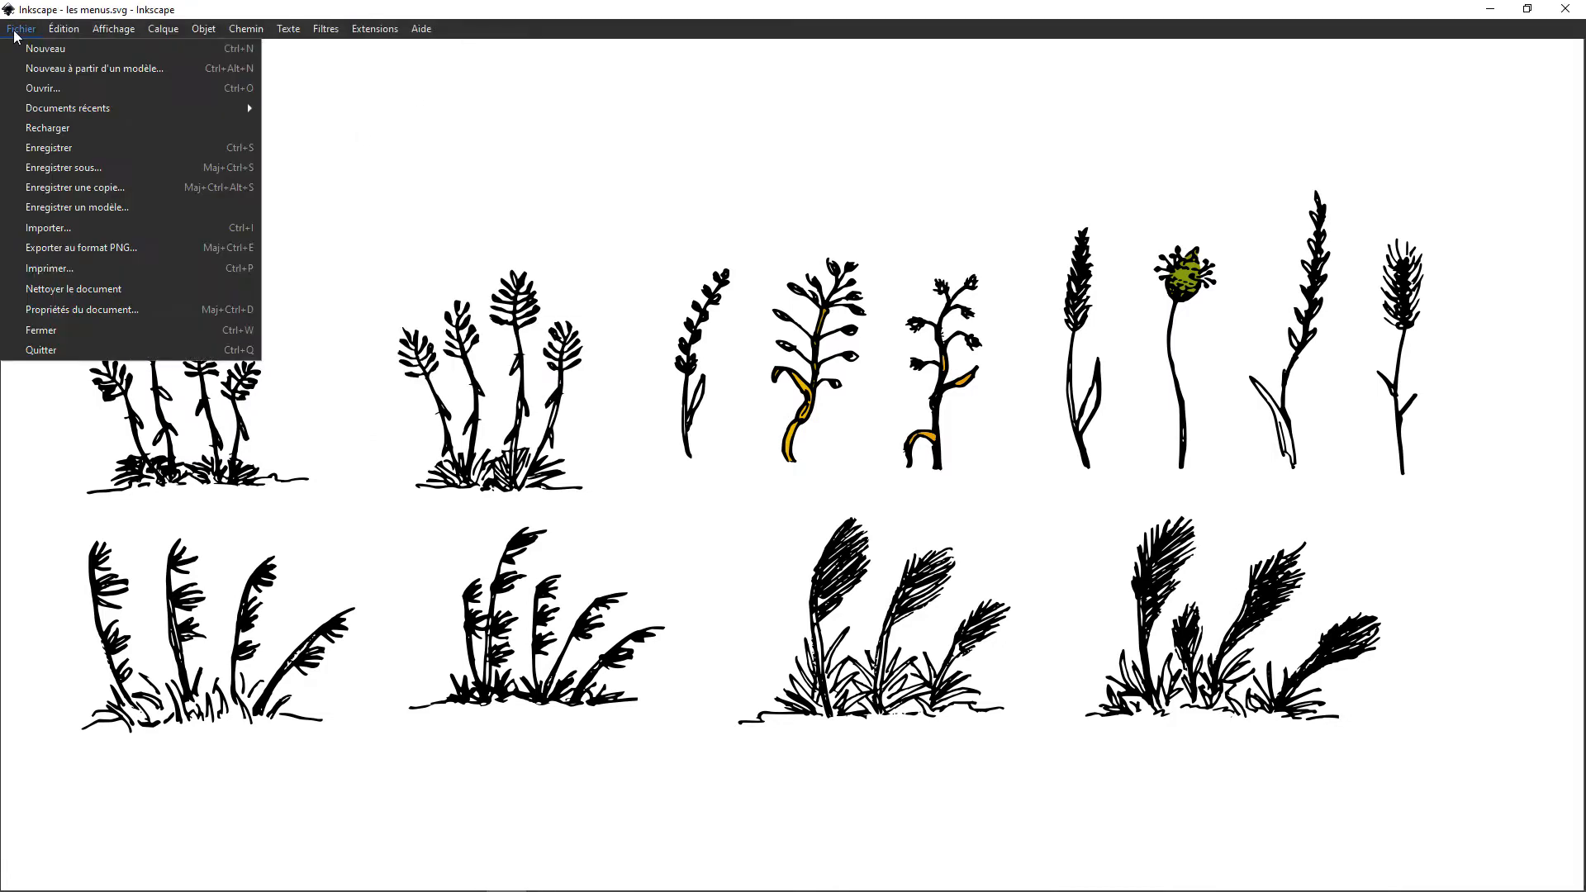
{"action": "mouse_move", "coordinate": [83, 32]}
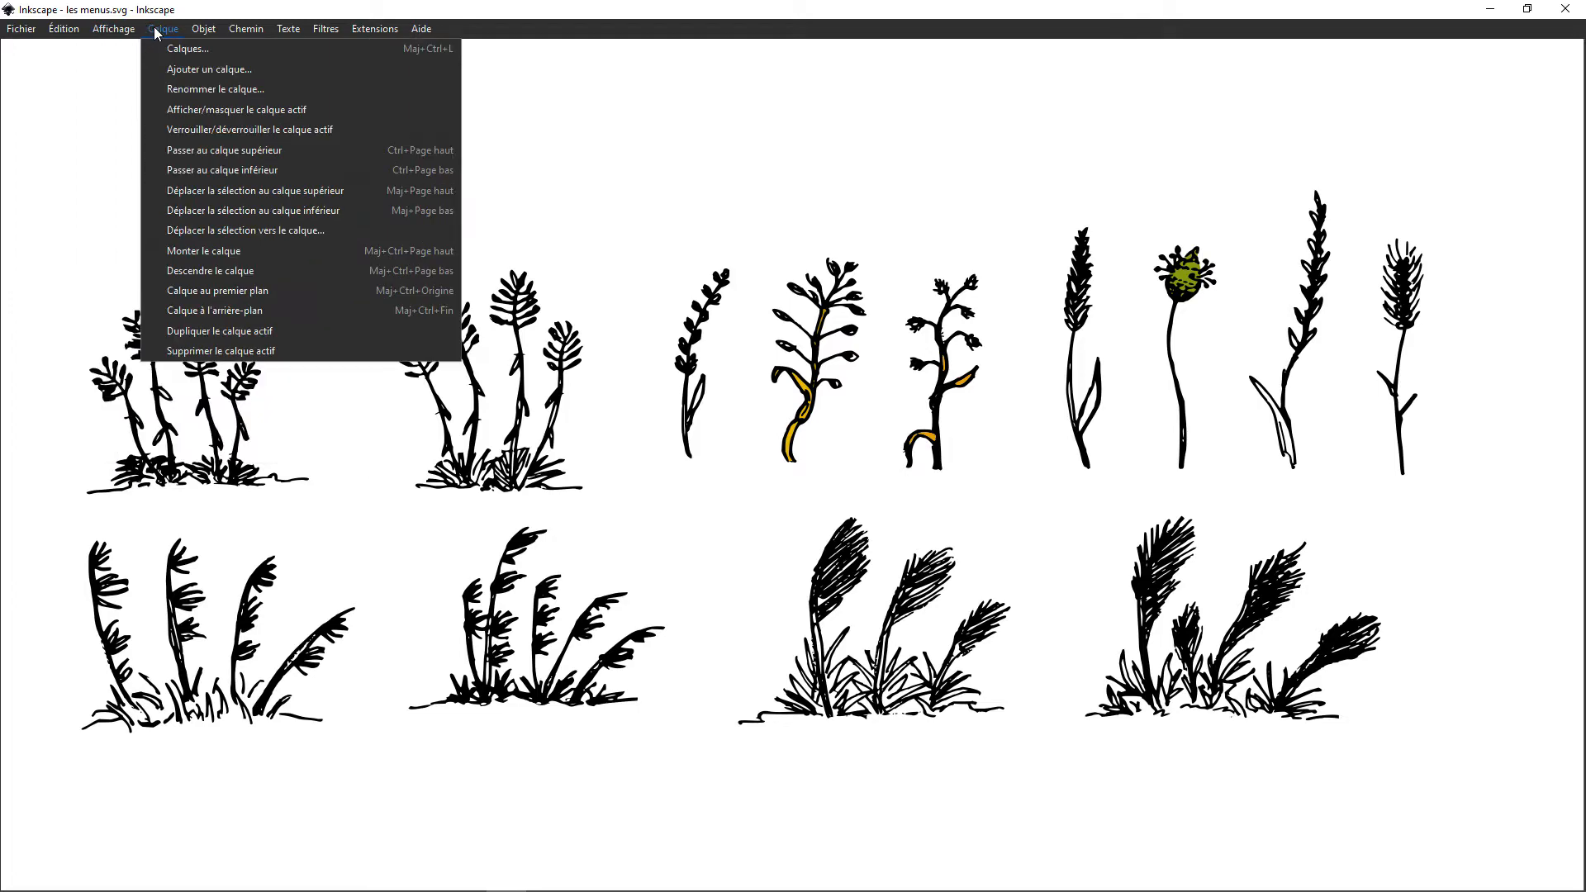
{"action": "mouse_move", "coordinate": [235, 40]}
{"action": "mouse_move", "coordinate": [353, 36]}
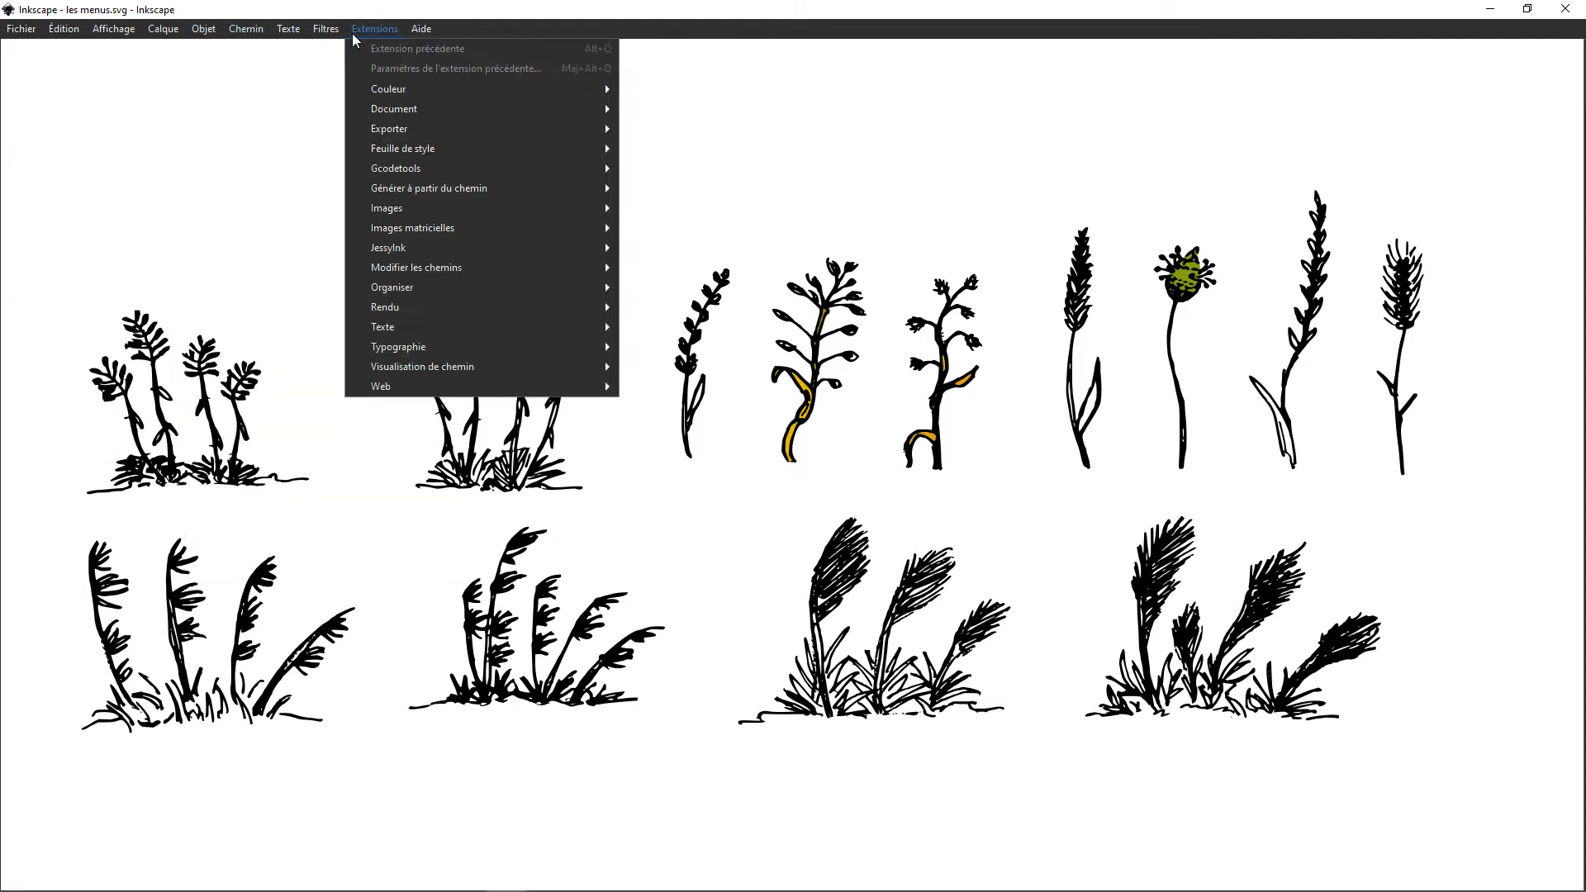
{"action": "mouse_move", "coordinate": [435, 39]}
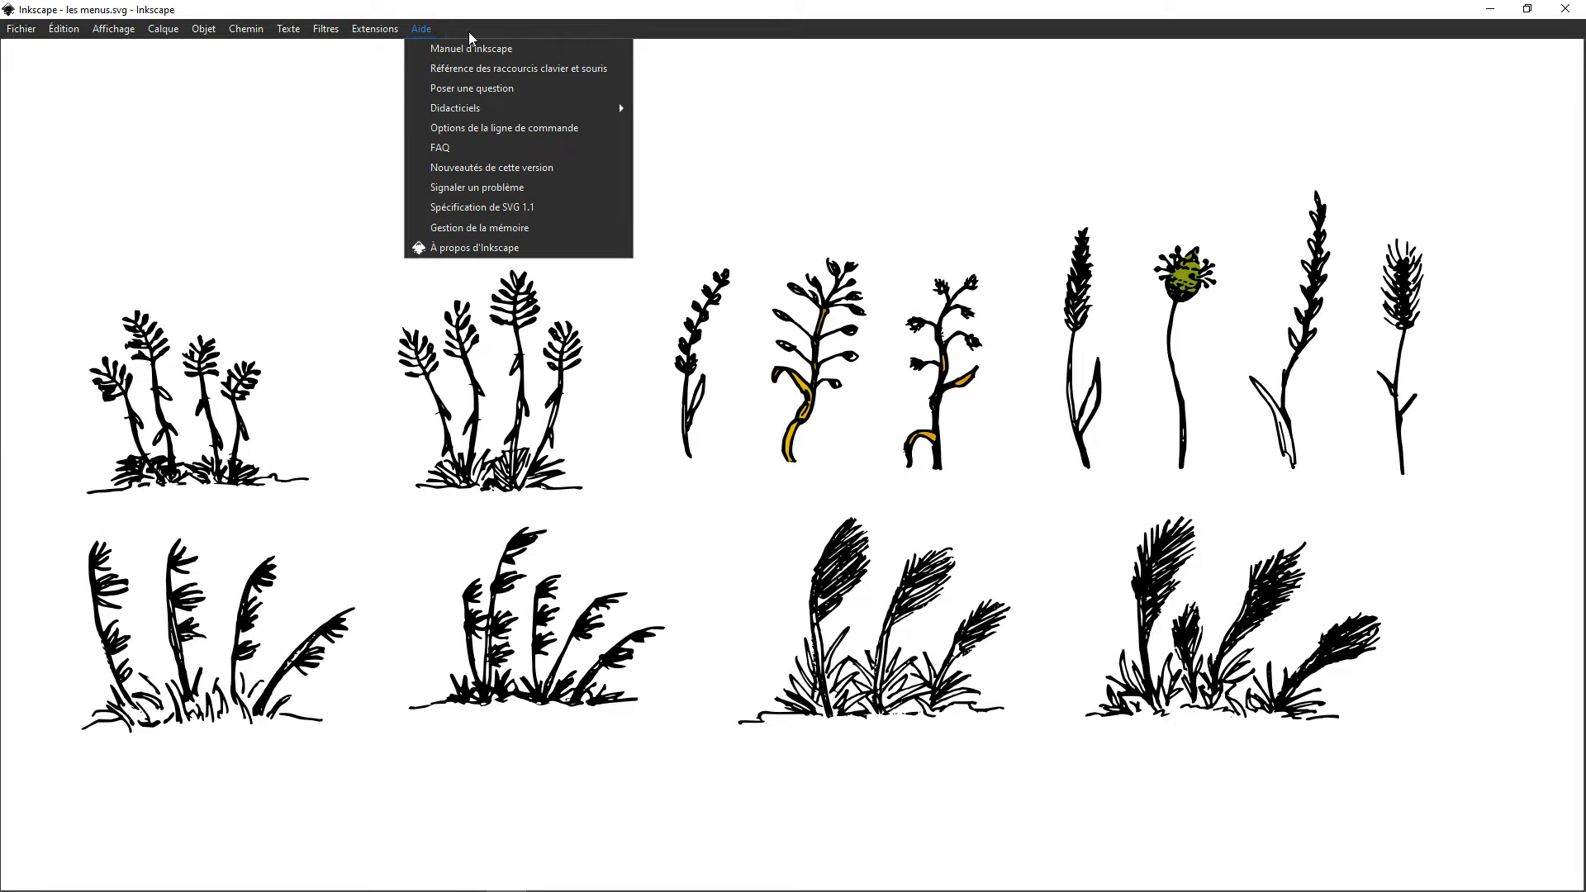
Step: Select all the plant drawings, preview the Flou filter live at 2,00 horizontally and vertically, and close it without applying
{"action": "left_click_drag", "start_coordinate": [28, 57], "coordinate": [1547, 860]}
{"action": "left_click", "coordinate": [326, 31]}
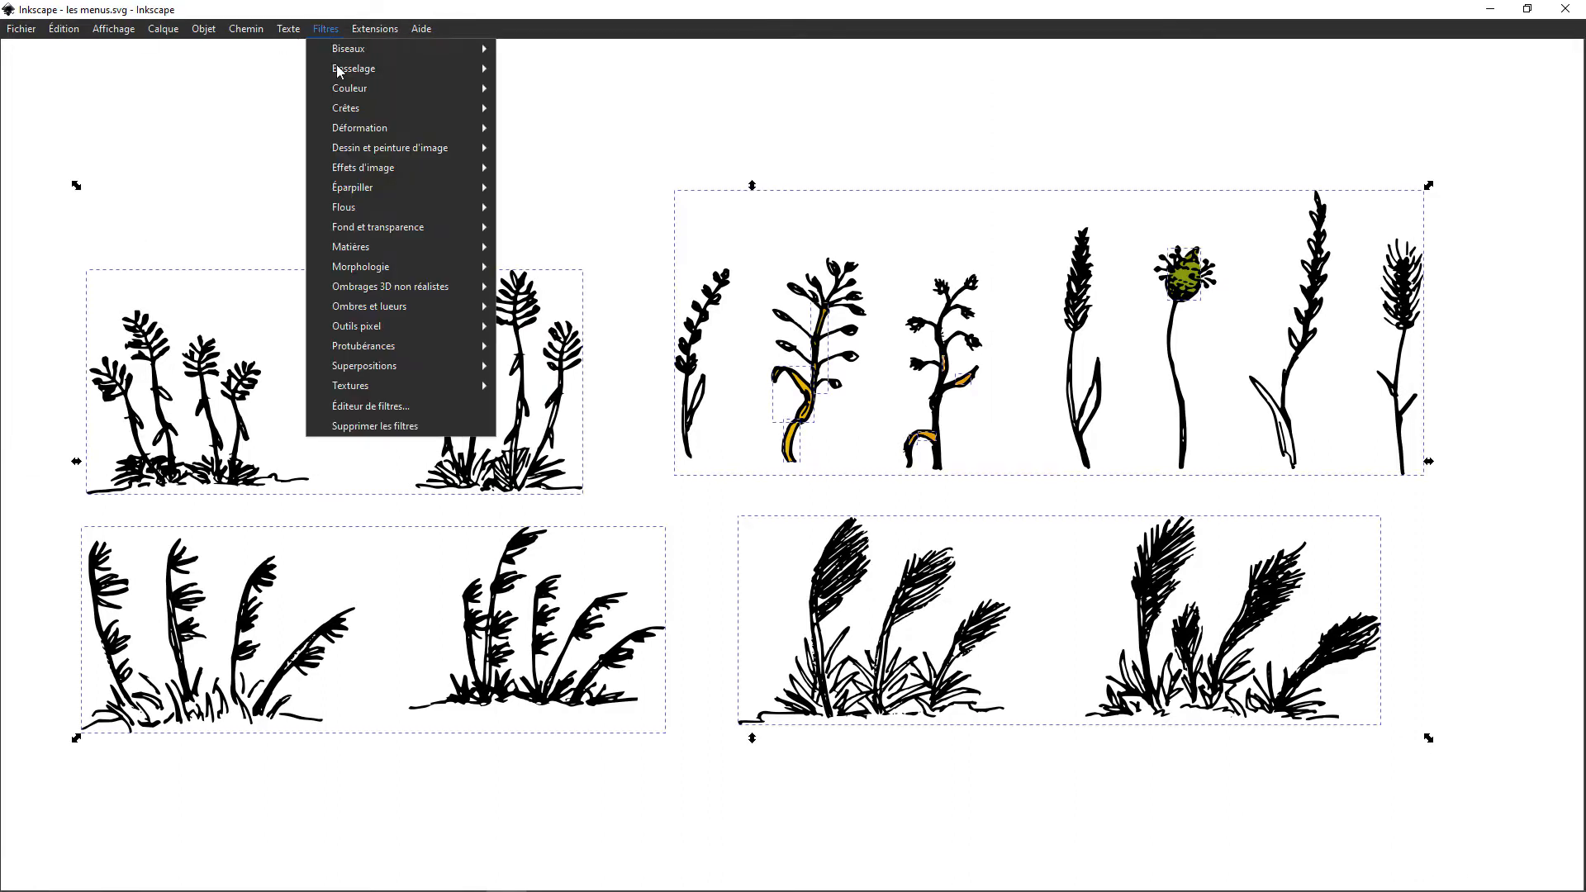
{"action": "mouse_move", "coordinate": [433, 212]}
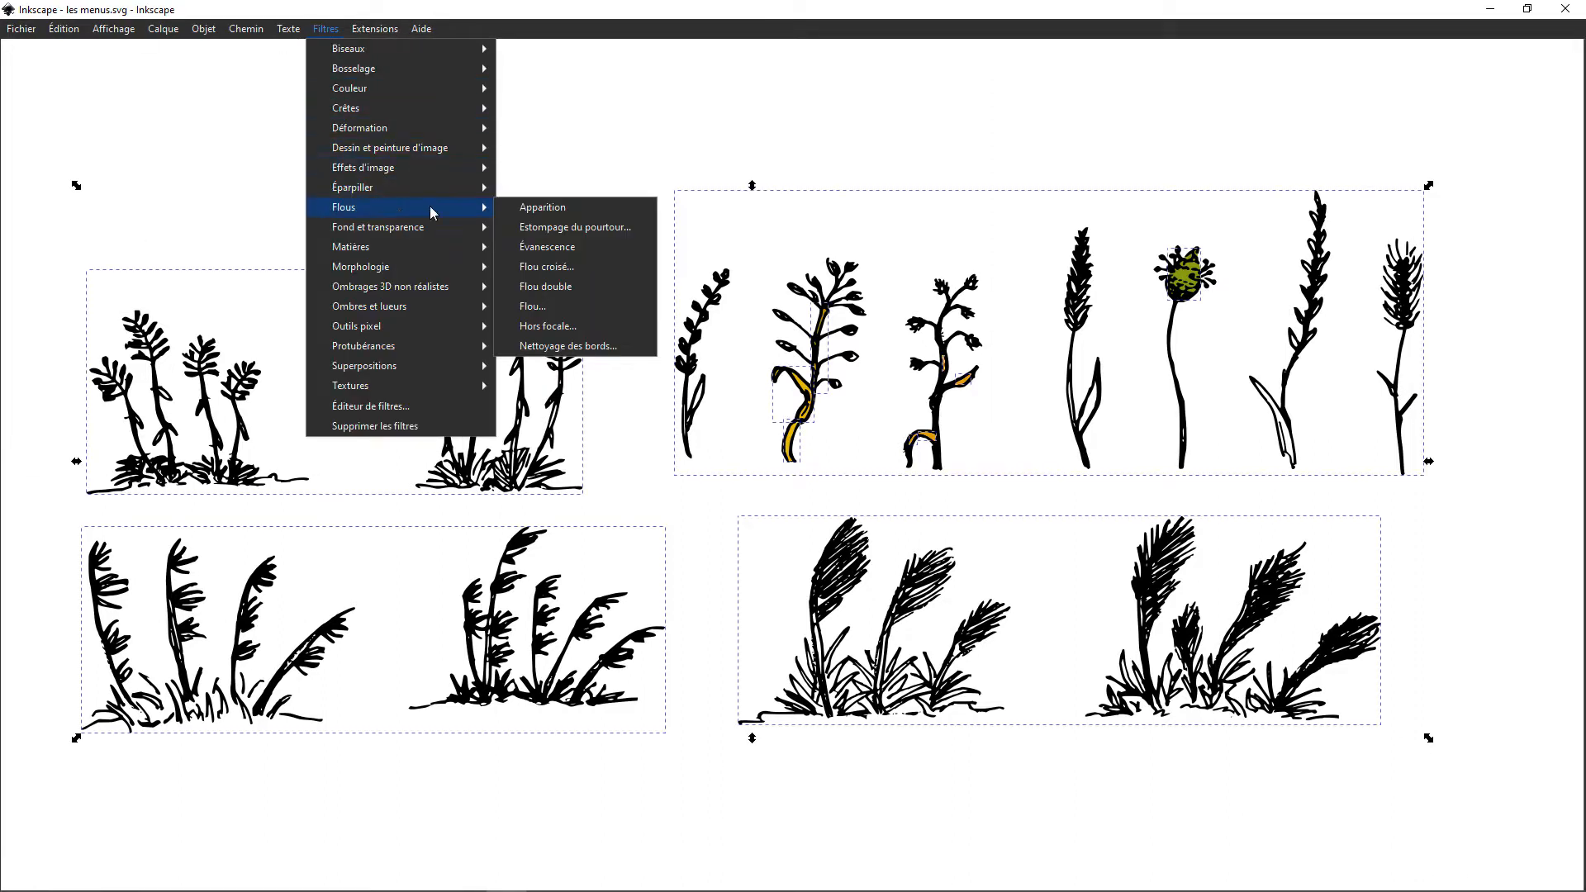
{"action": "left_click", "coordinate": [545, 308]}
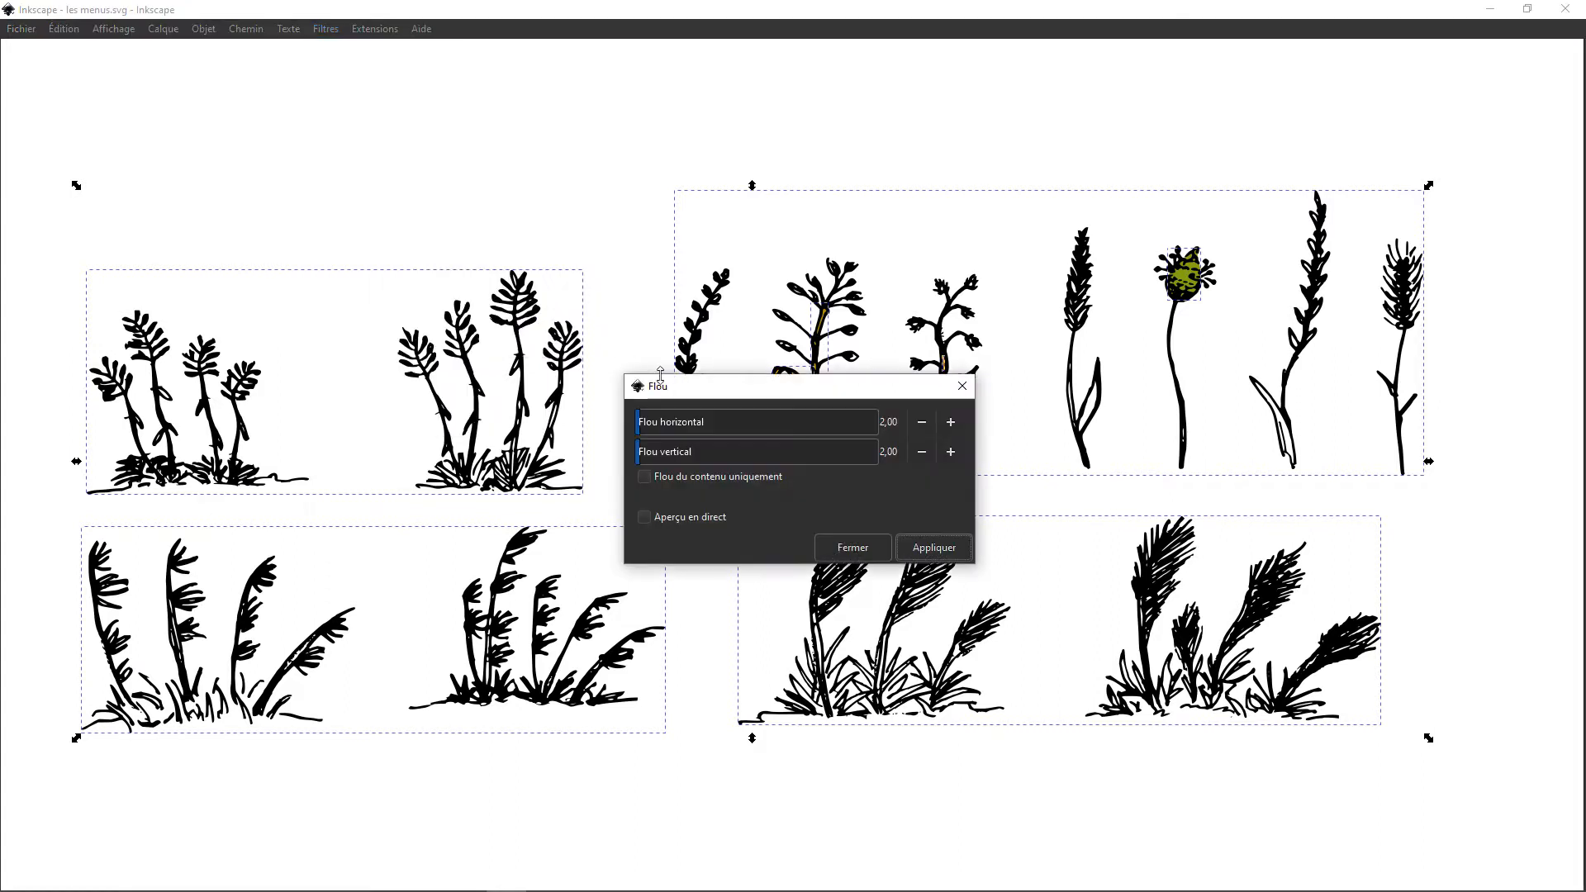
{"action": "left_click", "coordinate": [643, 519]}
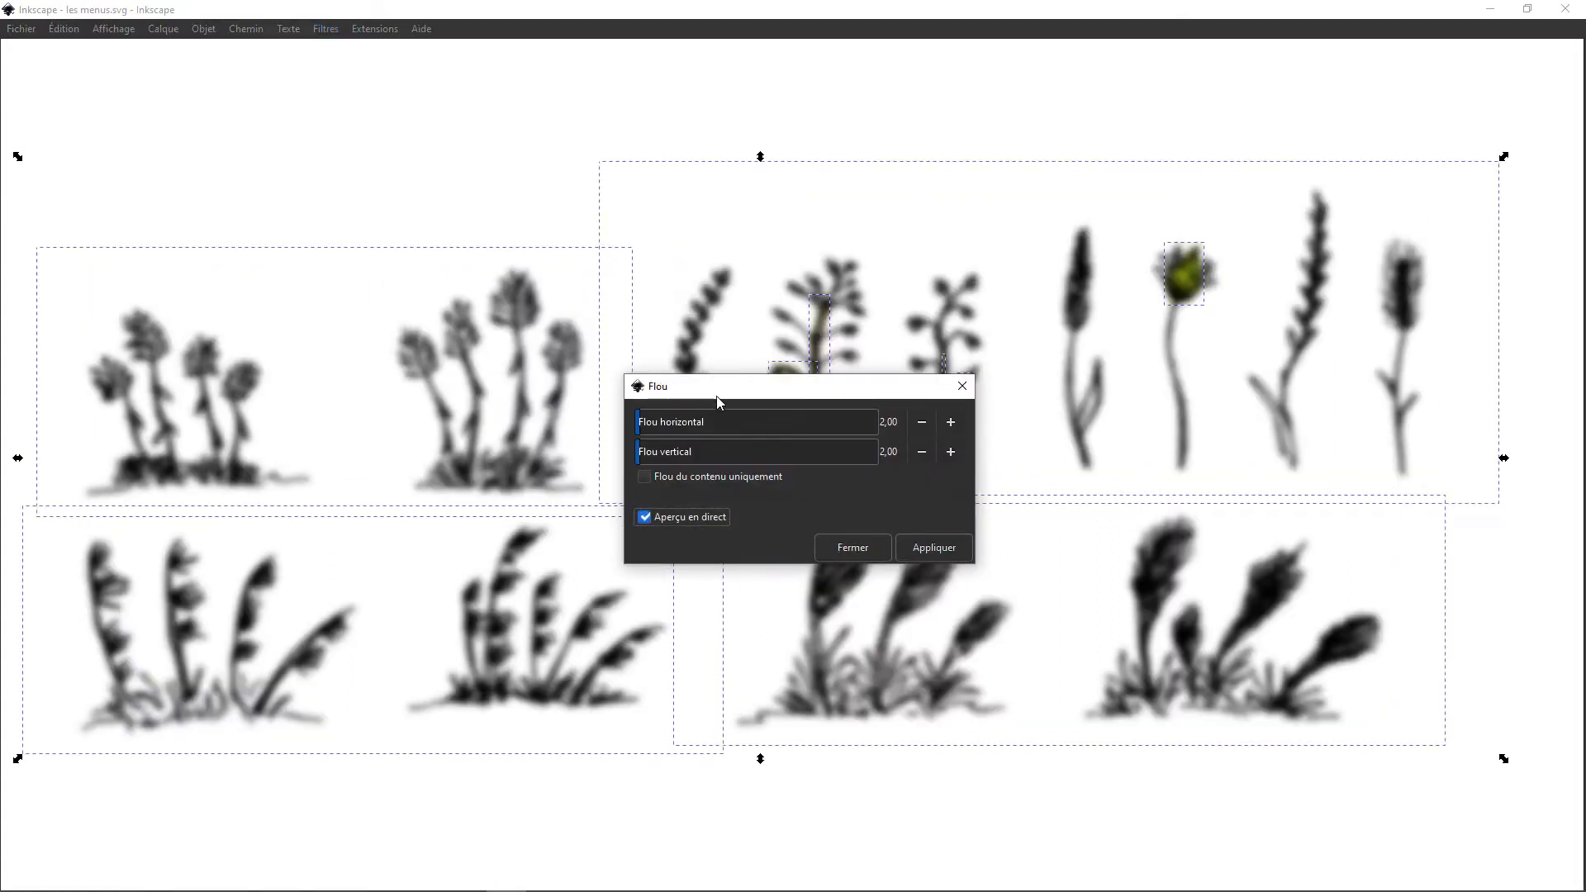
{"action": "mouse_move", "coordinate": [716, 397]}
{"action": "left_mouse_down"}
{"action": "mouse_move", "coordinate": [562, 183]}
{"action": "mouse_move", "coordinate": [329, 65]}
{"action": "left_mouse_up"}
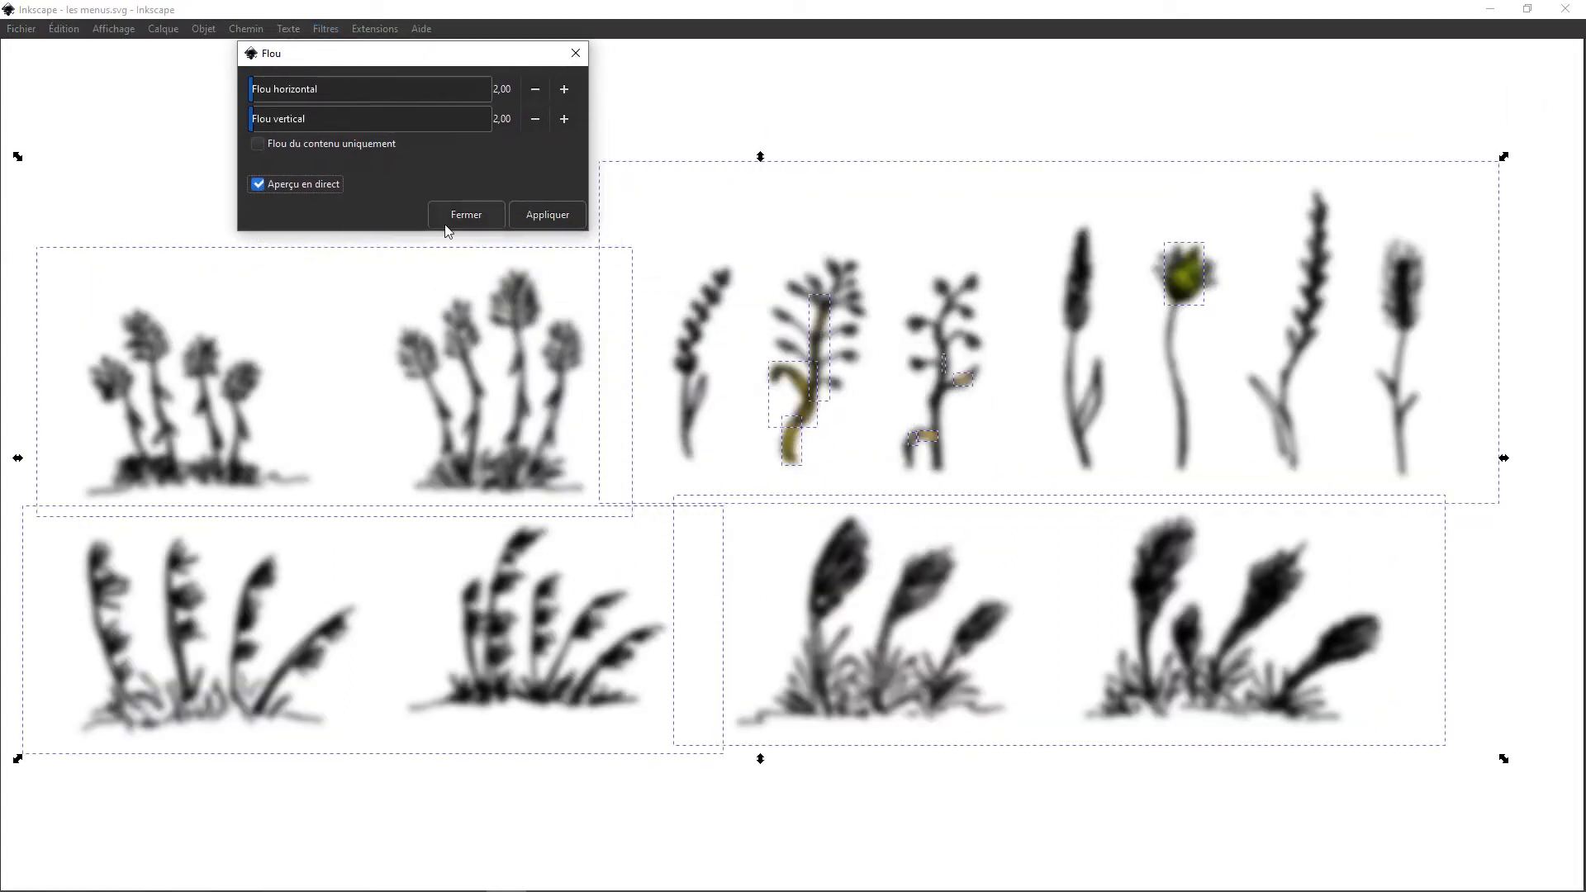
{"action": "left_click", "coordinate": [483, 216]}
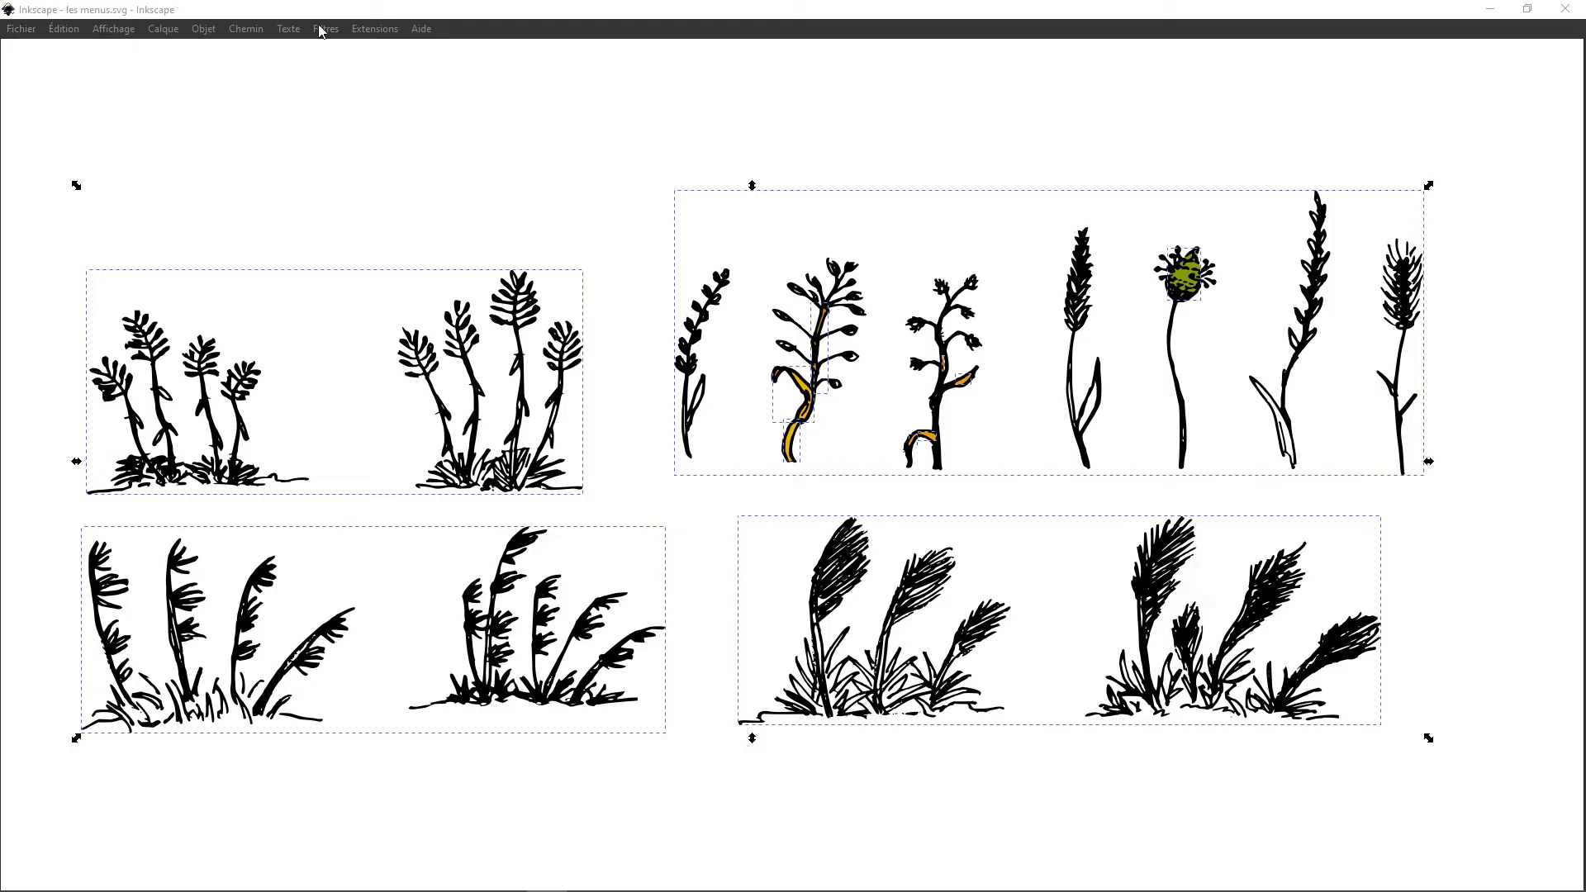
Step: Open the Texte et police settings to view the font options, and close them again
{"action": "left_click", "coordinate": [284, 28]}
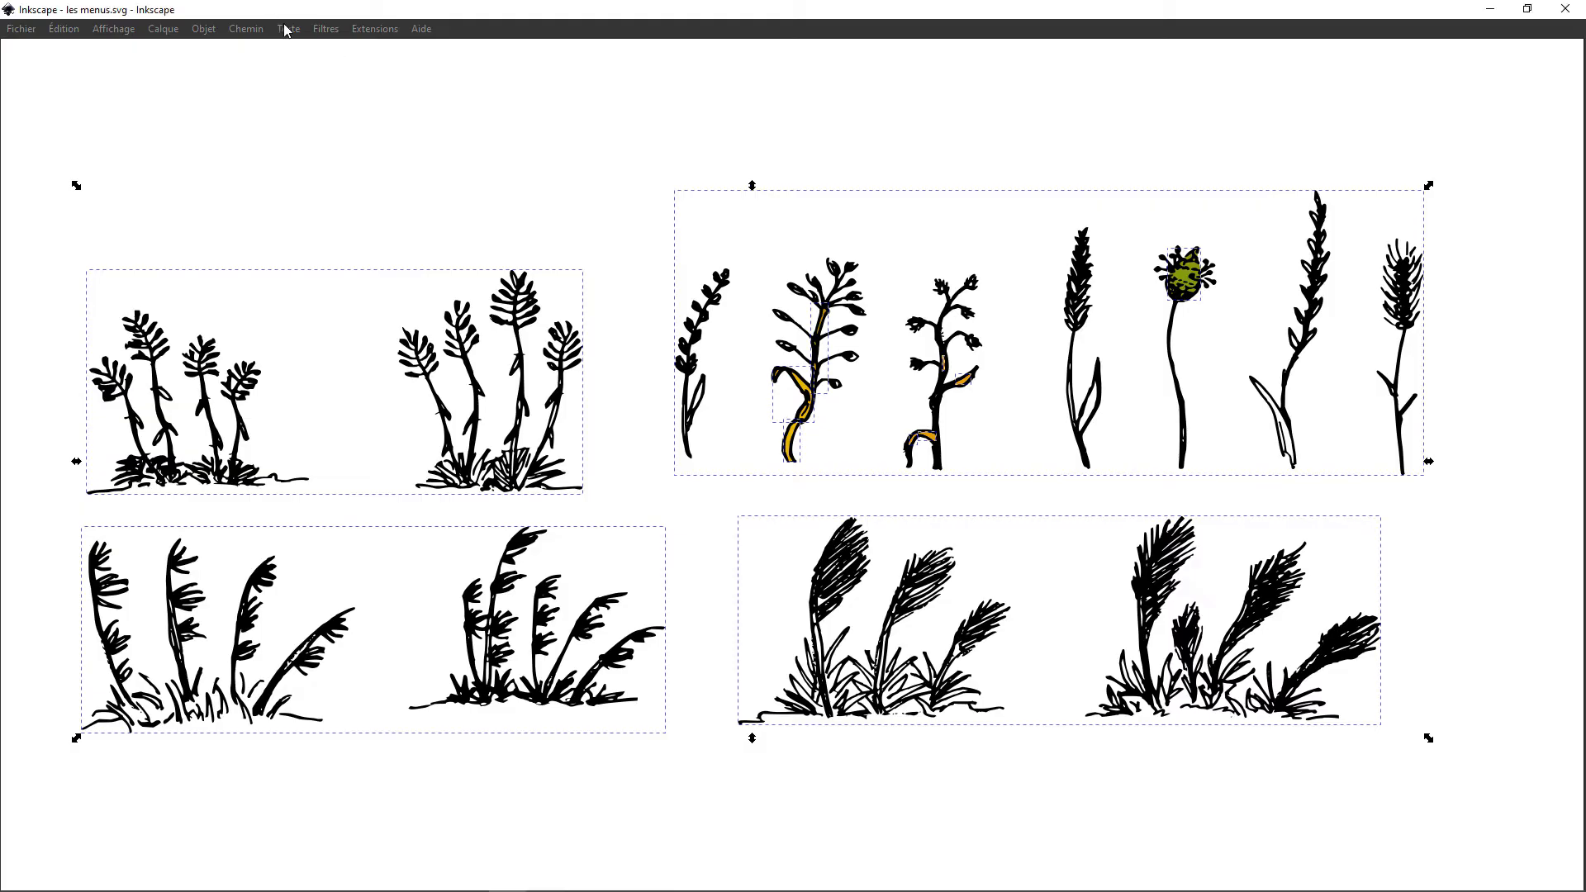
{"action": "left_click", "coordinate": [312, 50]}
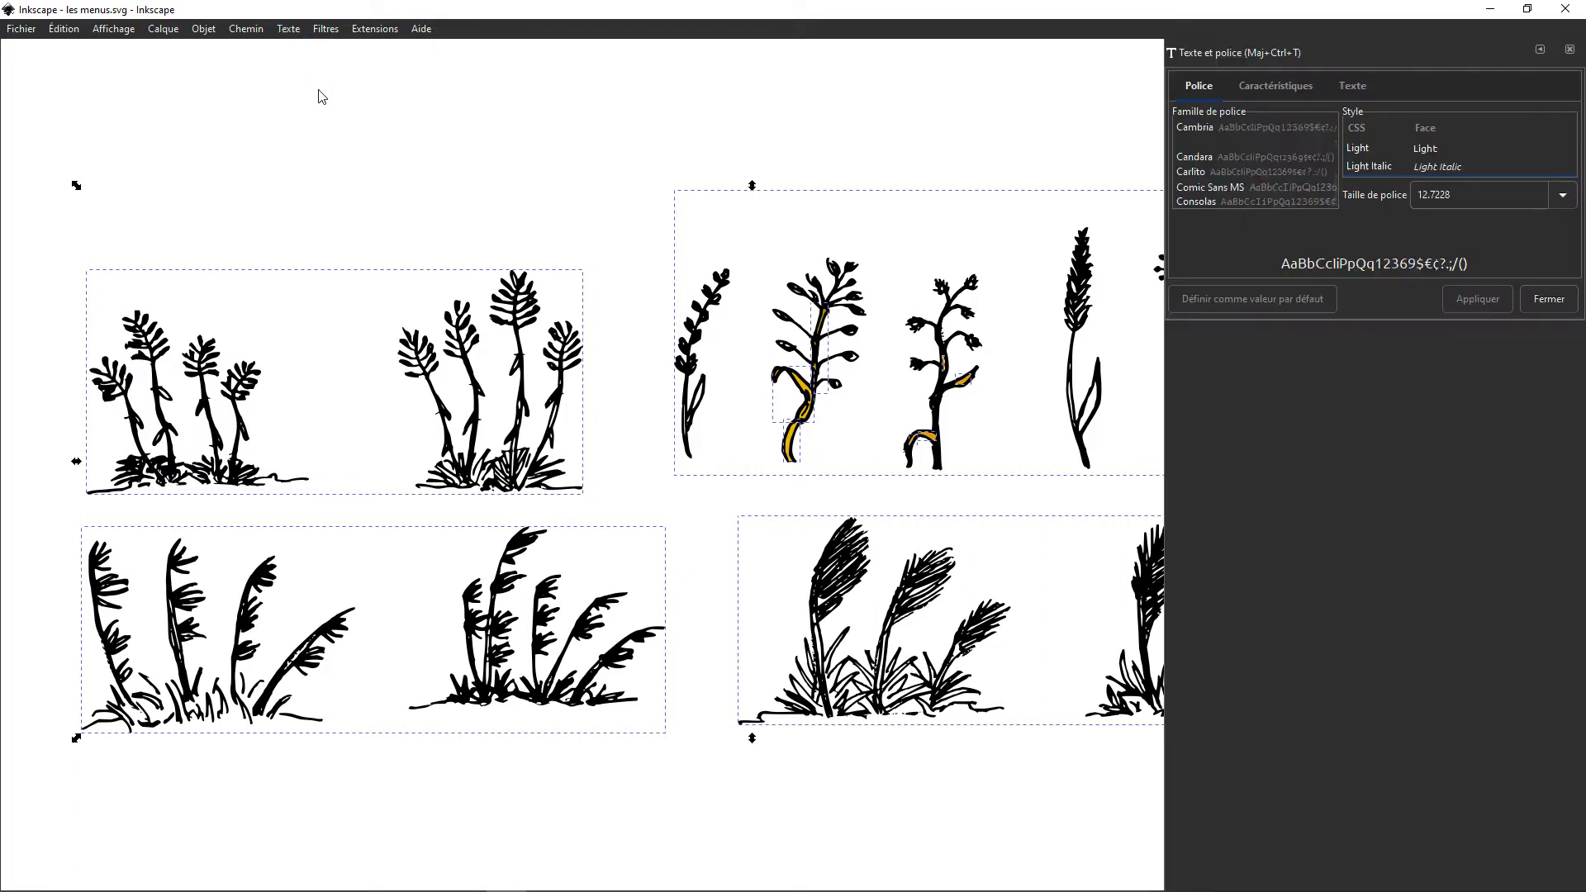
{"action": "left_click", "coordinate": [1570, 49]}
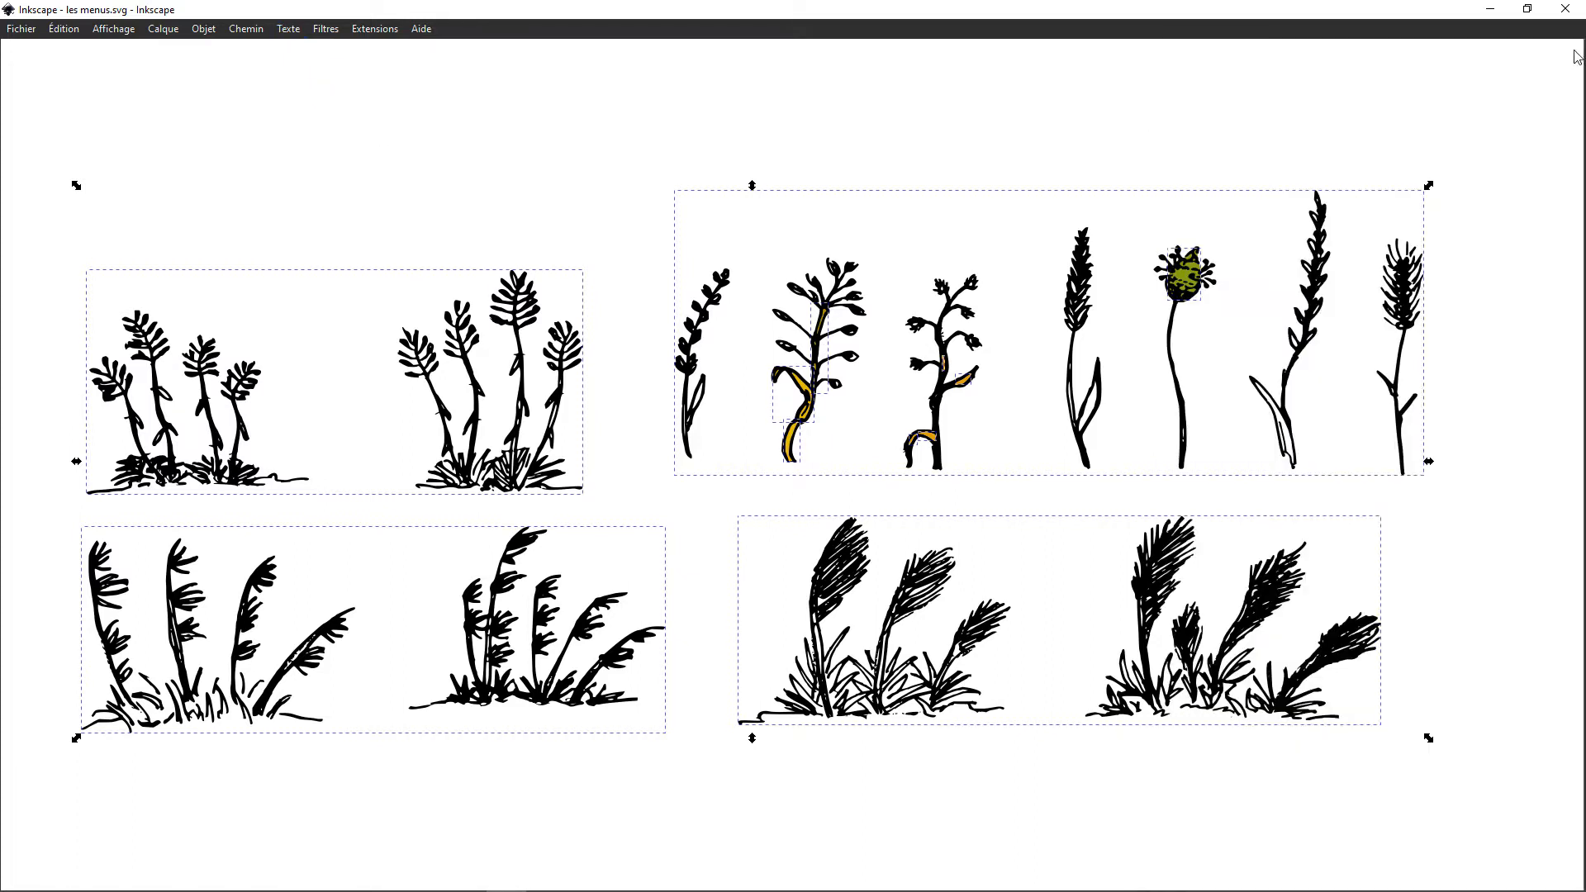
Step: Display the commands bar (Barre des commandes) and use it to open the print settings, closing them without printing
{"action": "left_click", "coordinate": [117, 31]}
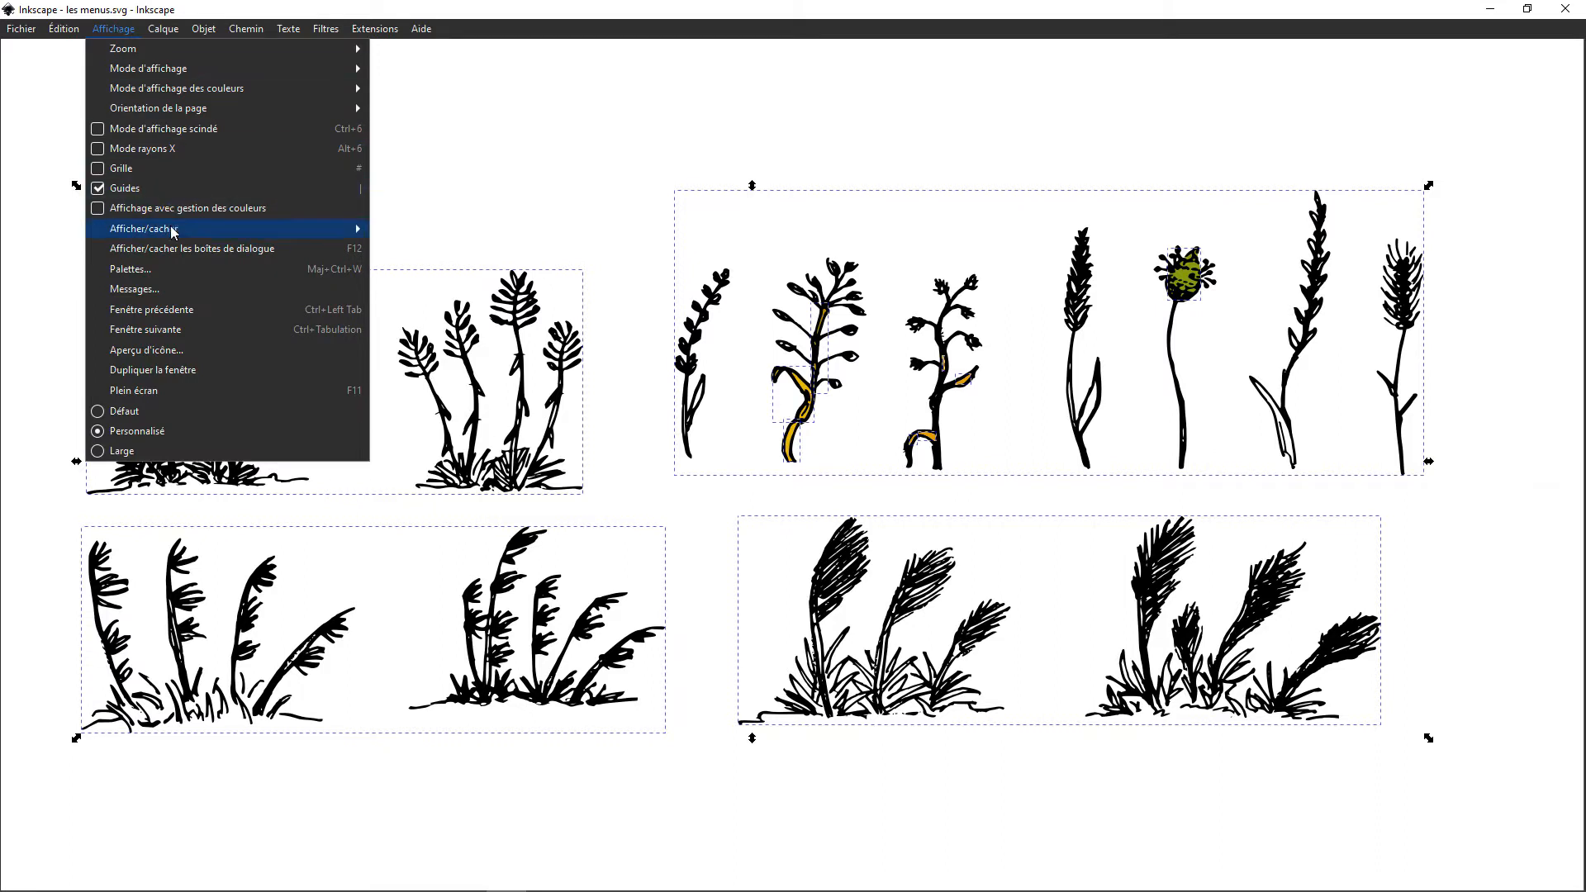
{"action": "mouse_move", "coordinate": [178, 235]}
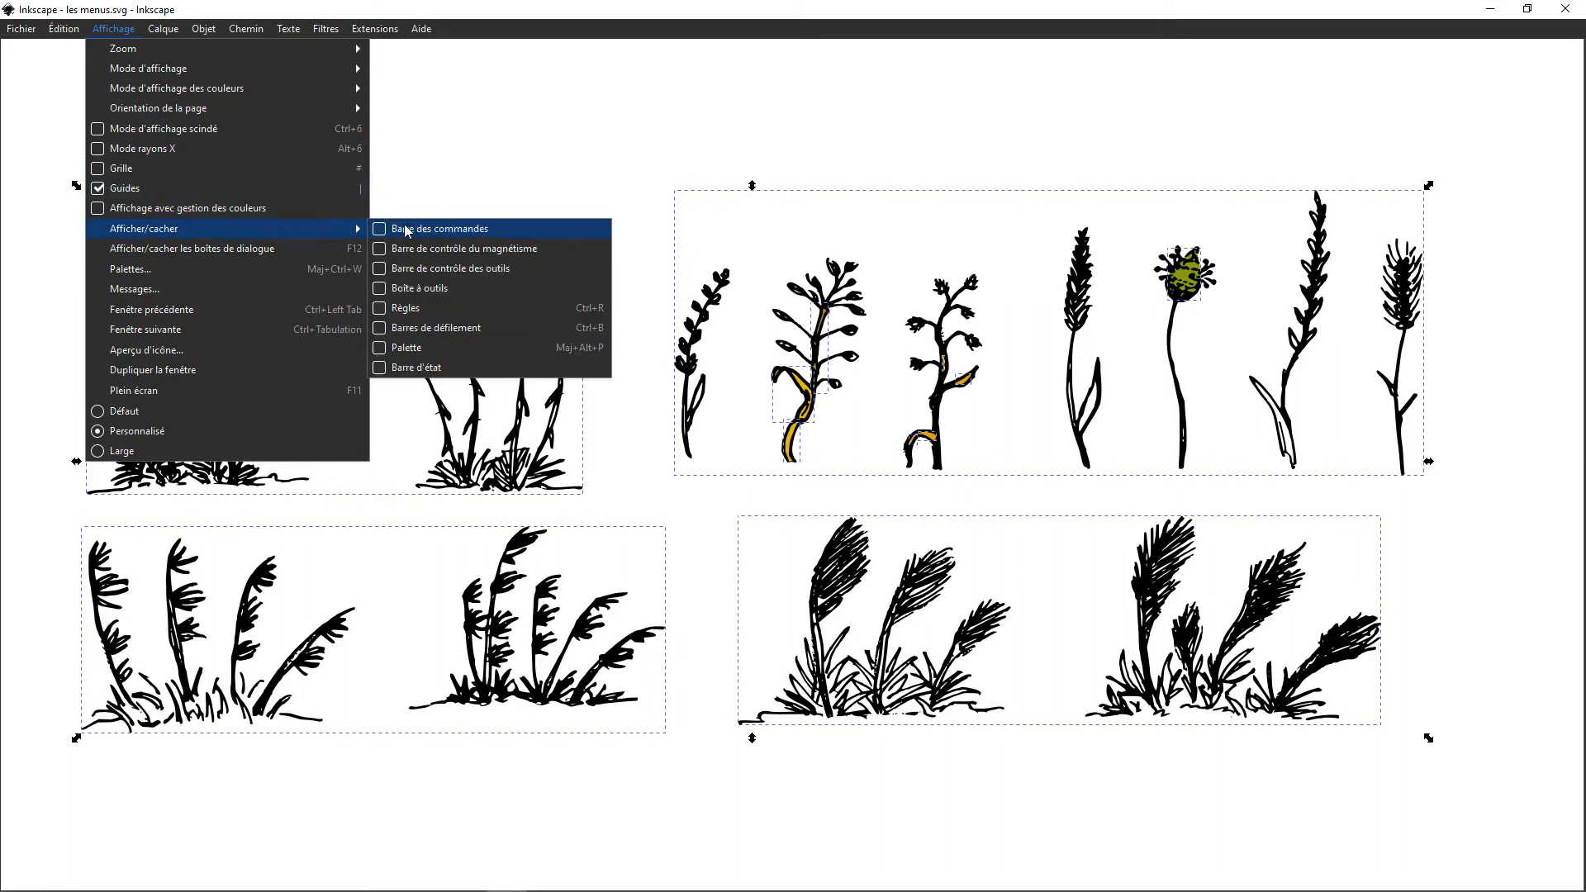
{"action": "left_click", "coordinate": [382, 231]}
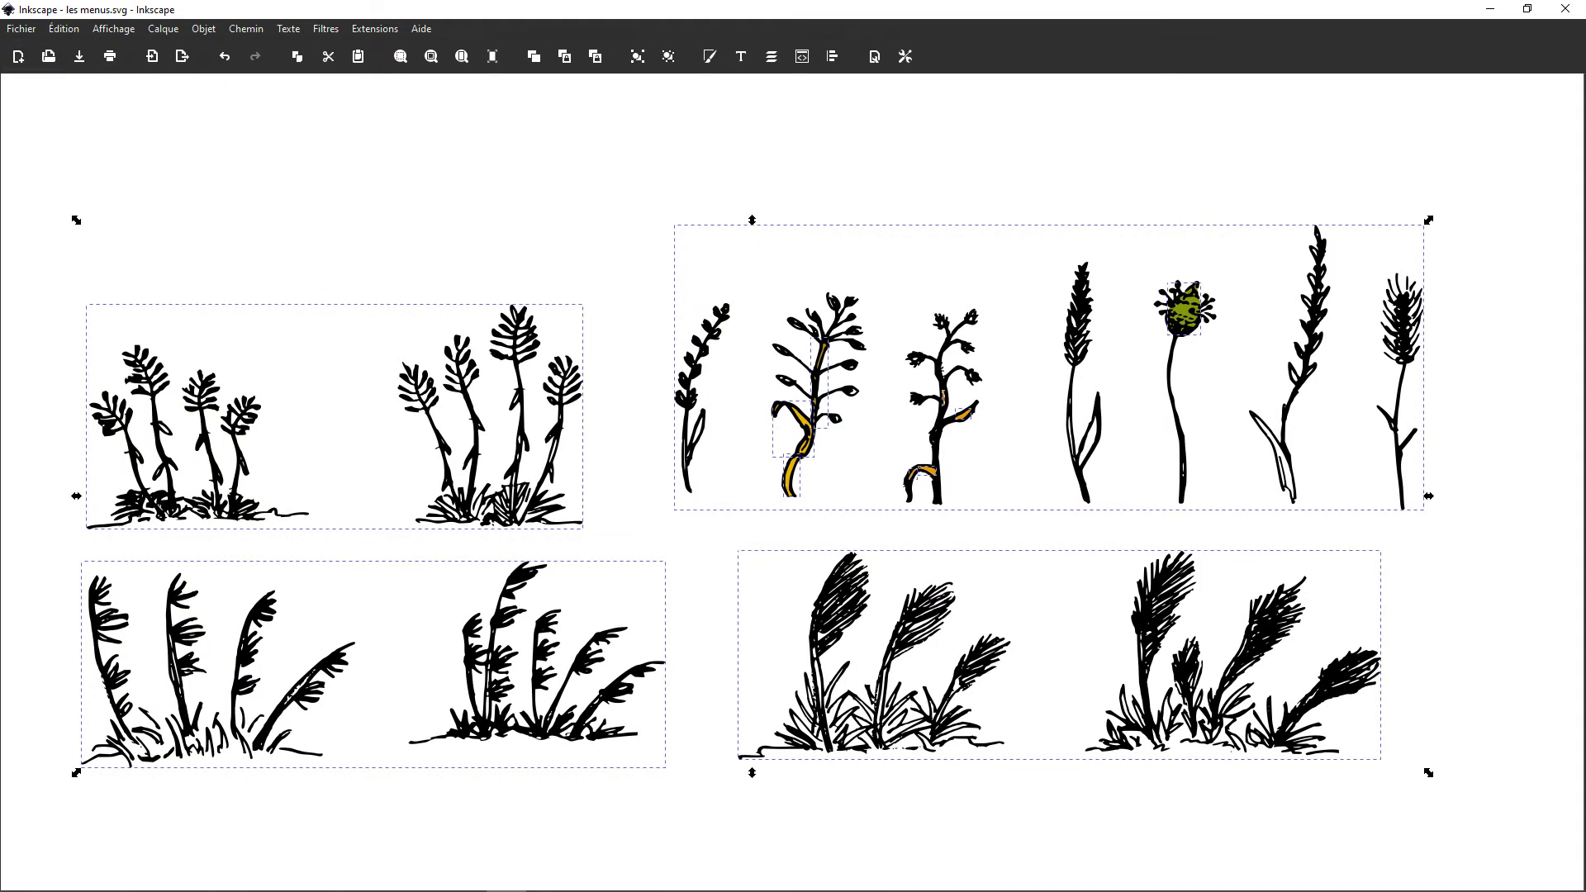
{"action": "left_click", "coordinate": [110, 58]}
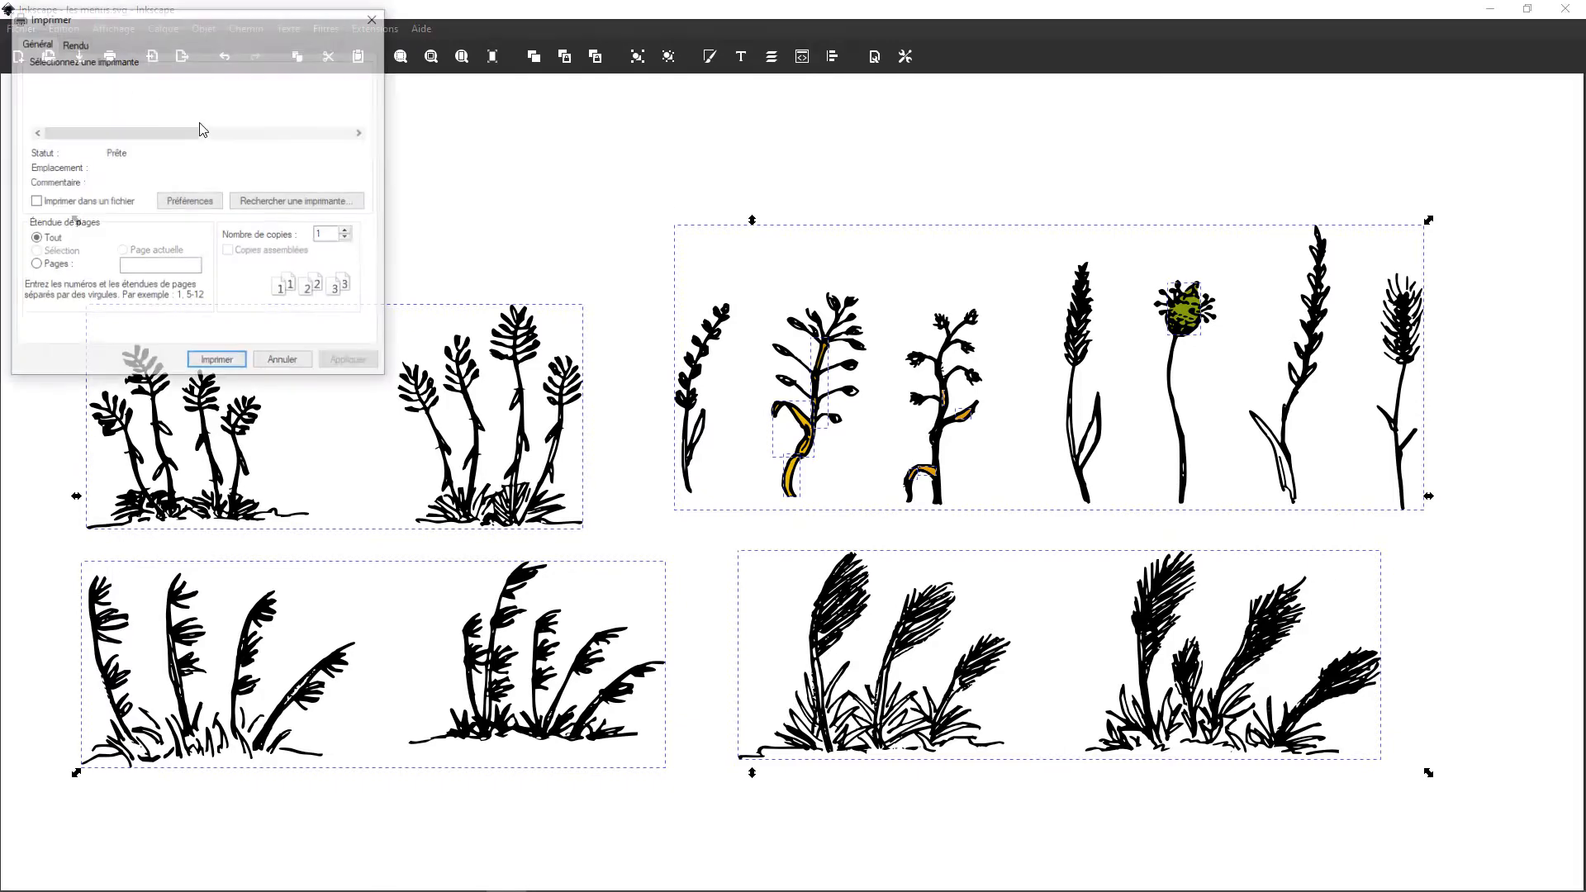
{"action": "left_click", "coordinate": [375, 21]}
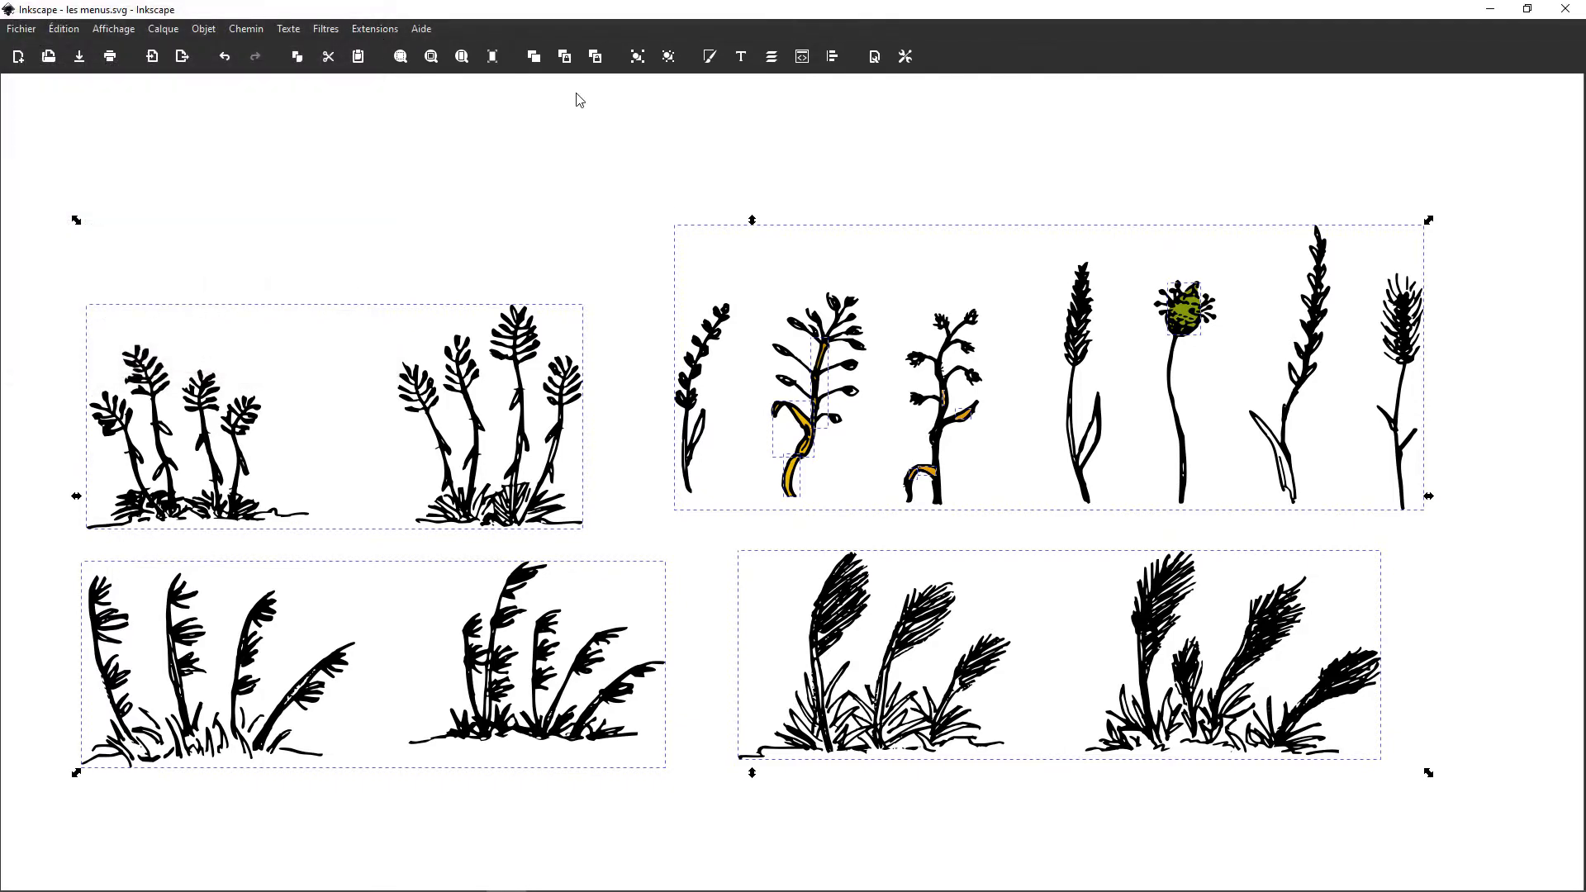
Step: Open the Aligner et distribuer and Fond et contour dialogs and bring up the fill settings of the selected plants
{"action": "left_click", "coordinate": [837, 61]}
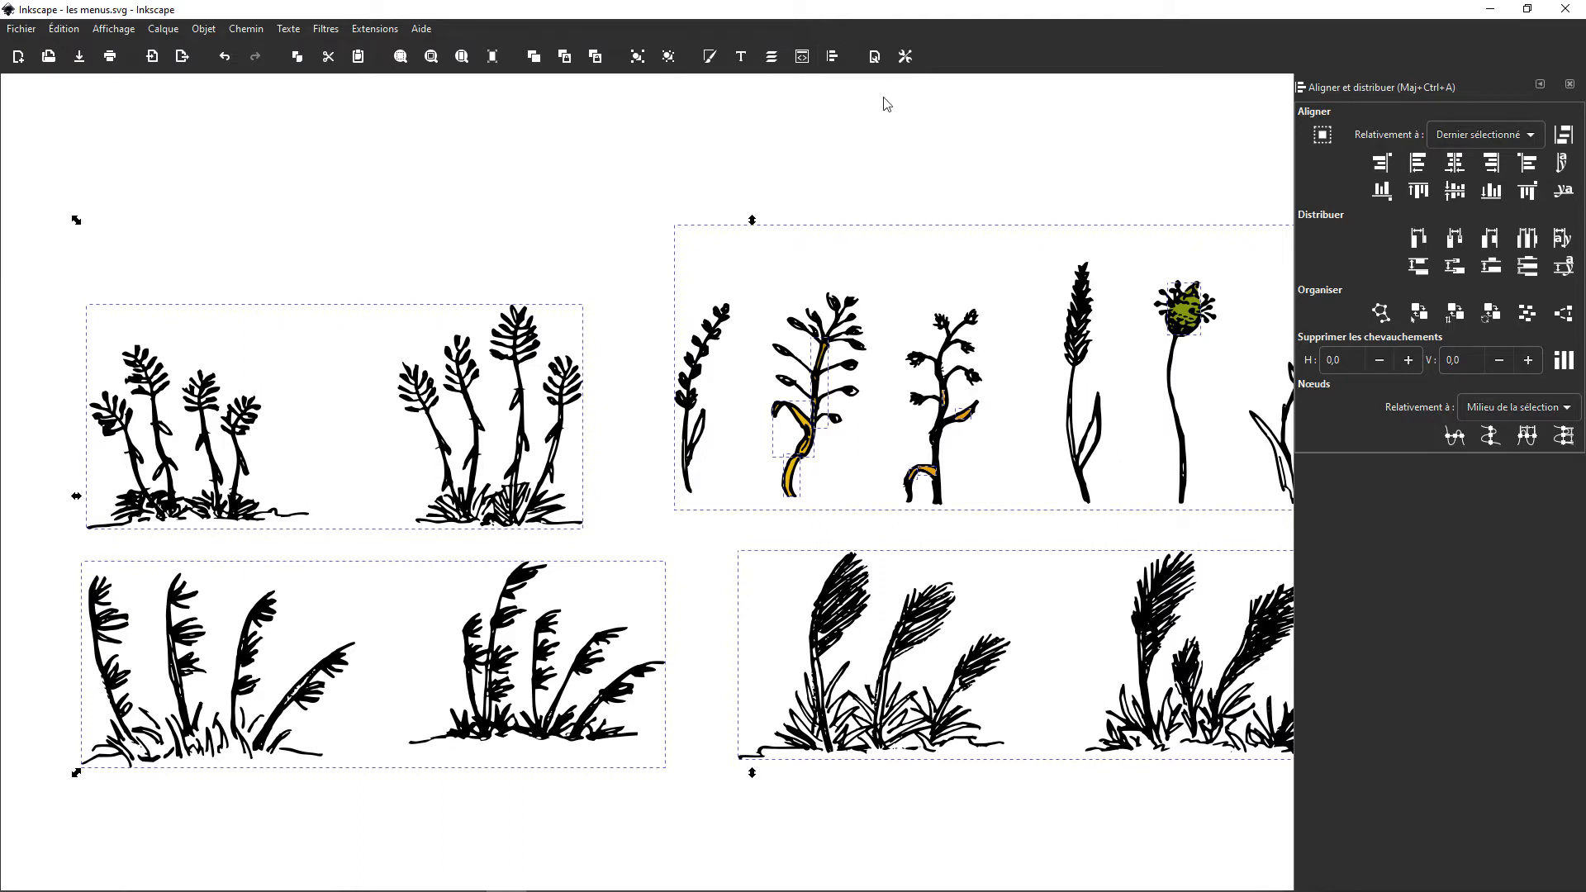
{"action": "left_click", "coordinate": [708, 60]}
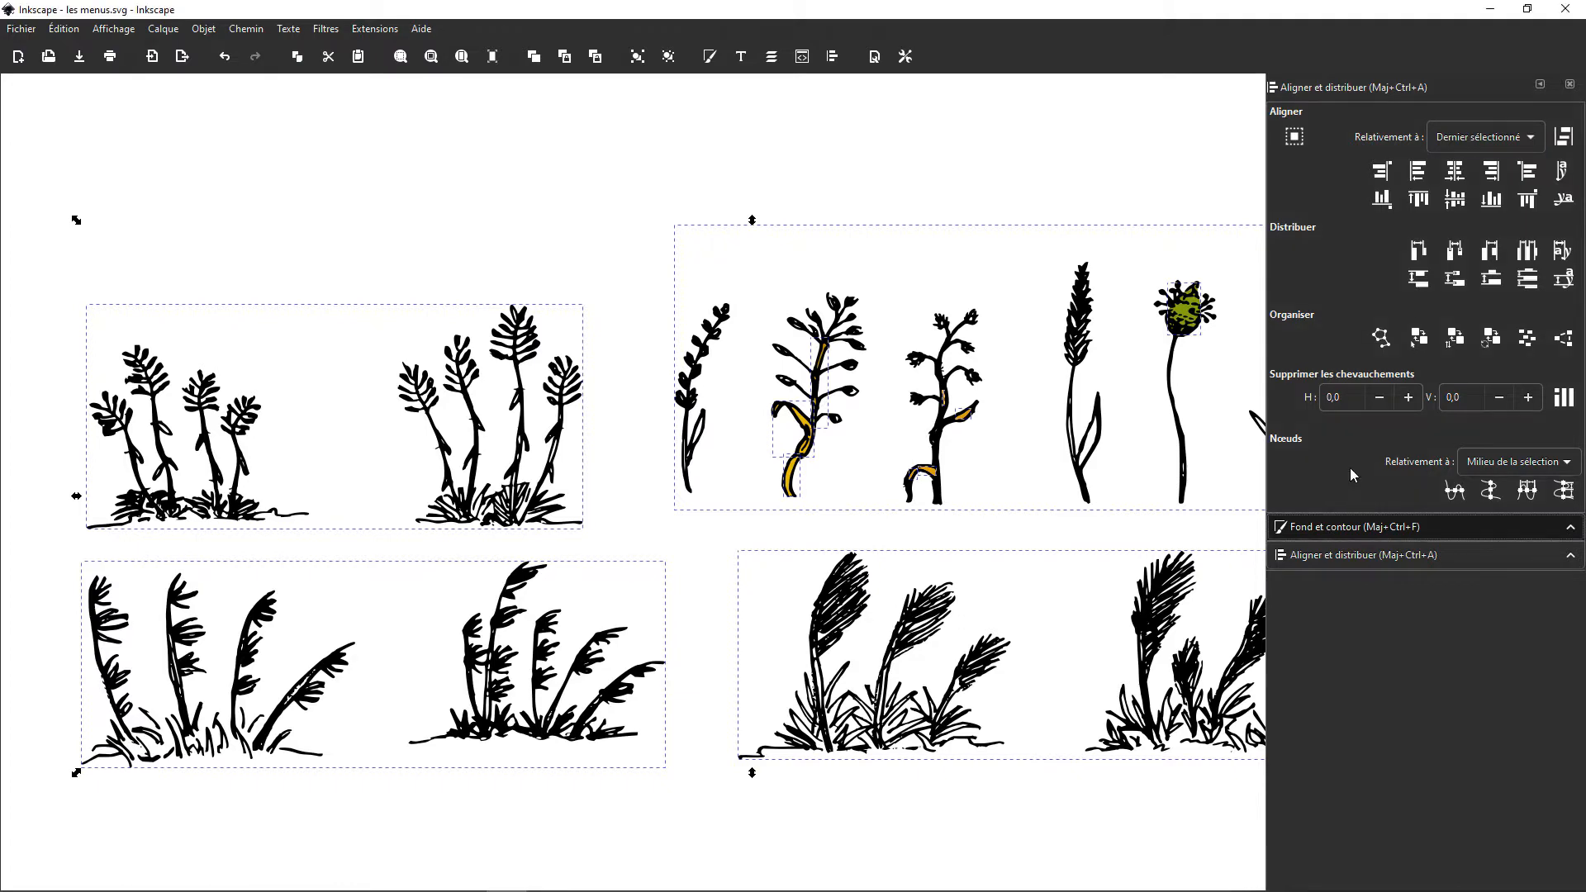
{"action": "left_click", "coordinate": [1369, 527]}
Step: Give all selected plants a flat green fill with hue 141, saturation 98, lightness 31 and alpha 100, and deselect them
{"action": "left_click_drag", "start_coordinate": [1365, 294], "coordinate": [1386, 299]}
{"action": "left_click", "coordinate": [1351, 298]}
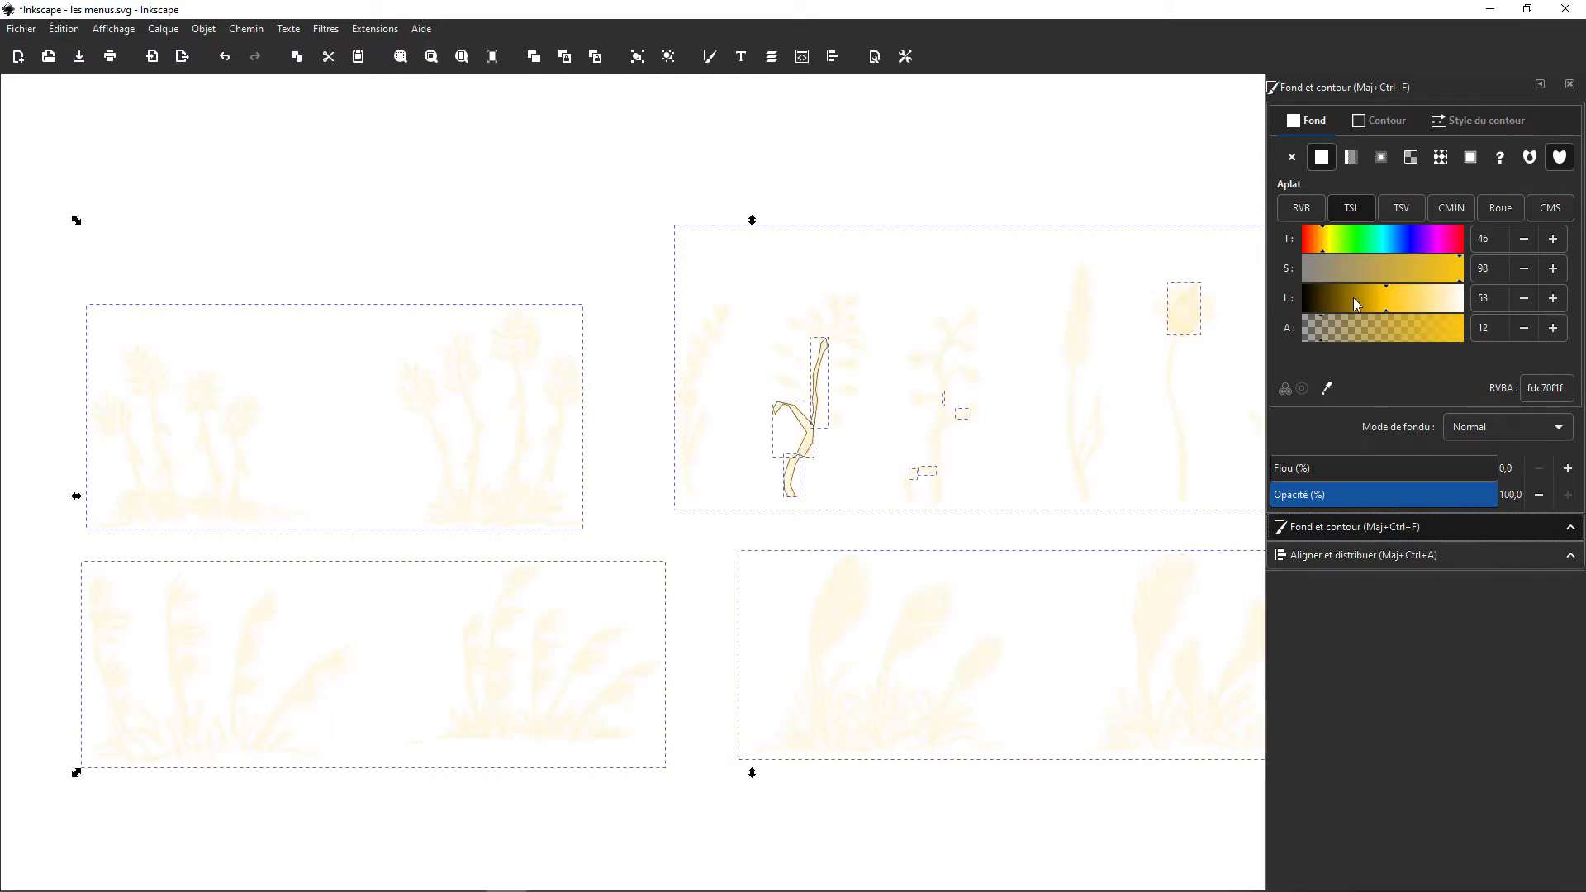
{"action": "left_click", "coordinate": [1366, 241]}
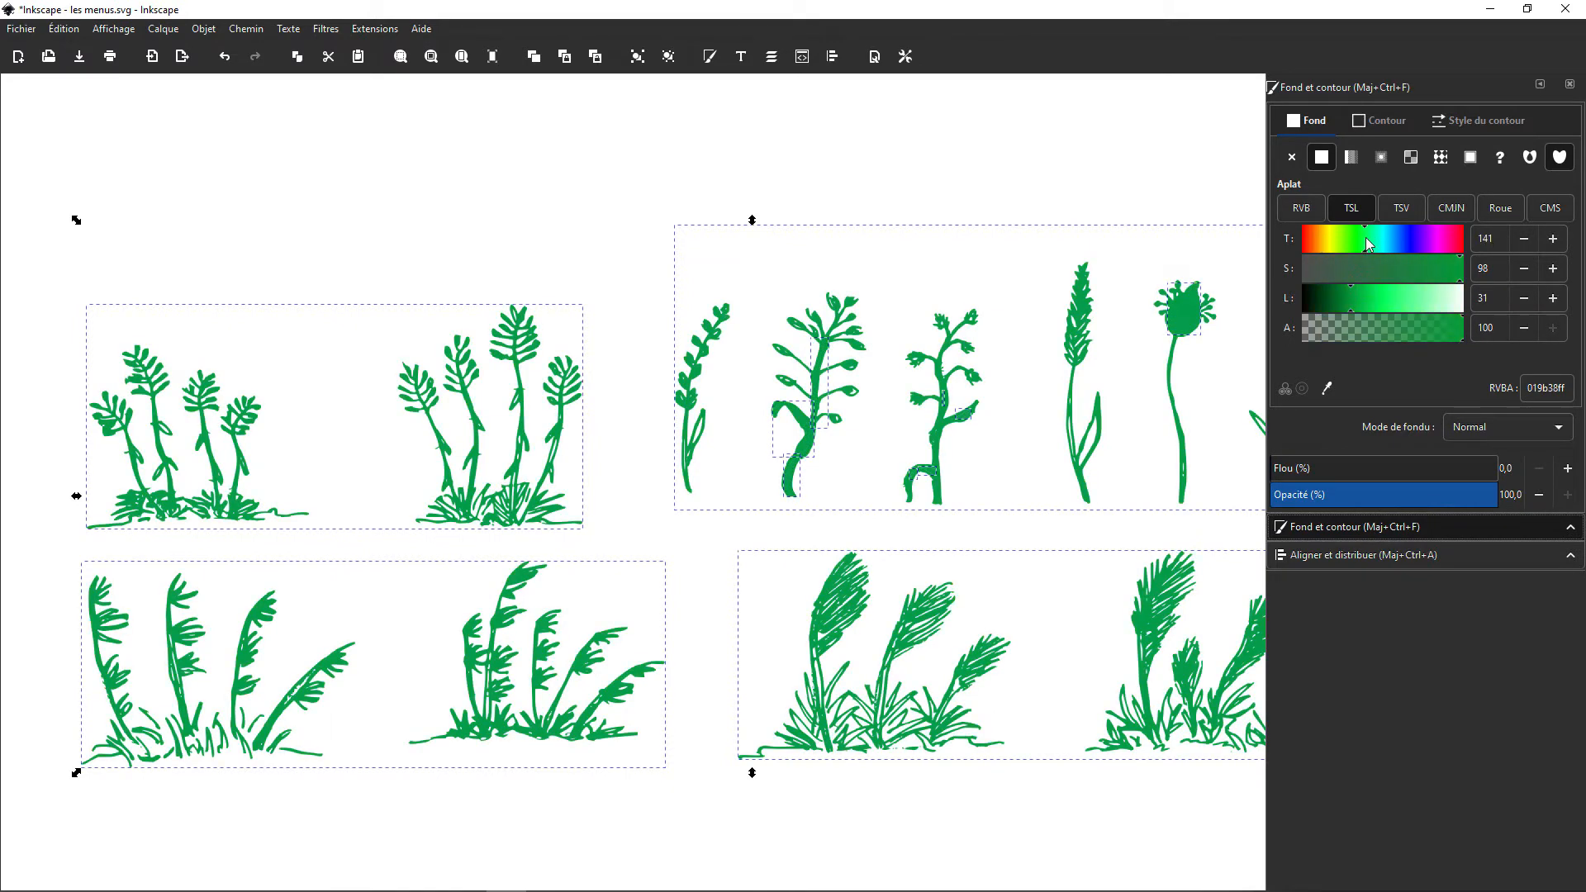
{"action": "left_click", "coordinate": [697, 172]}
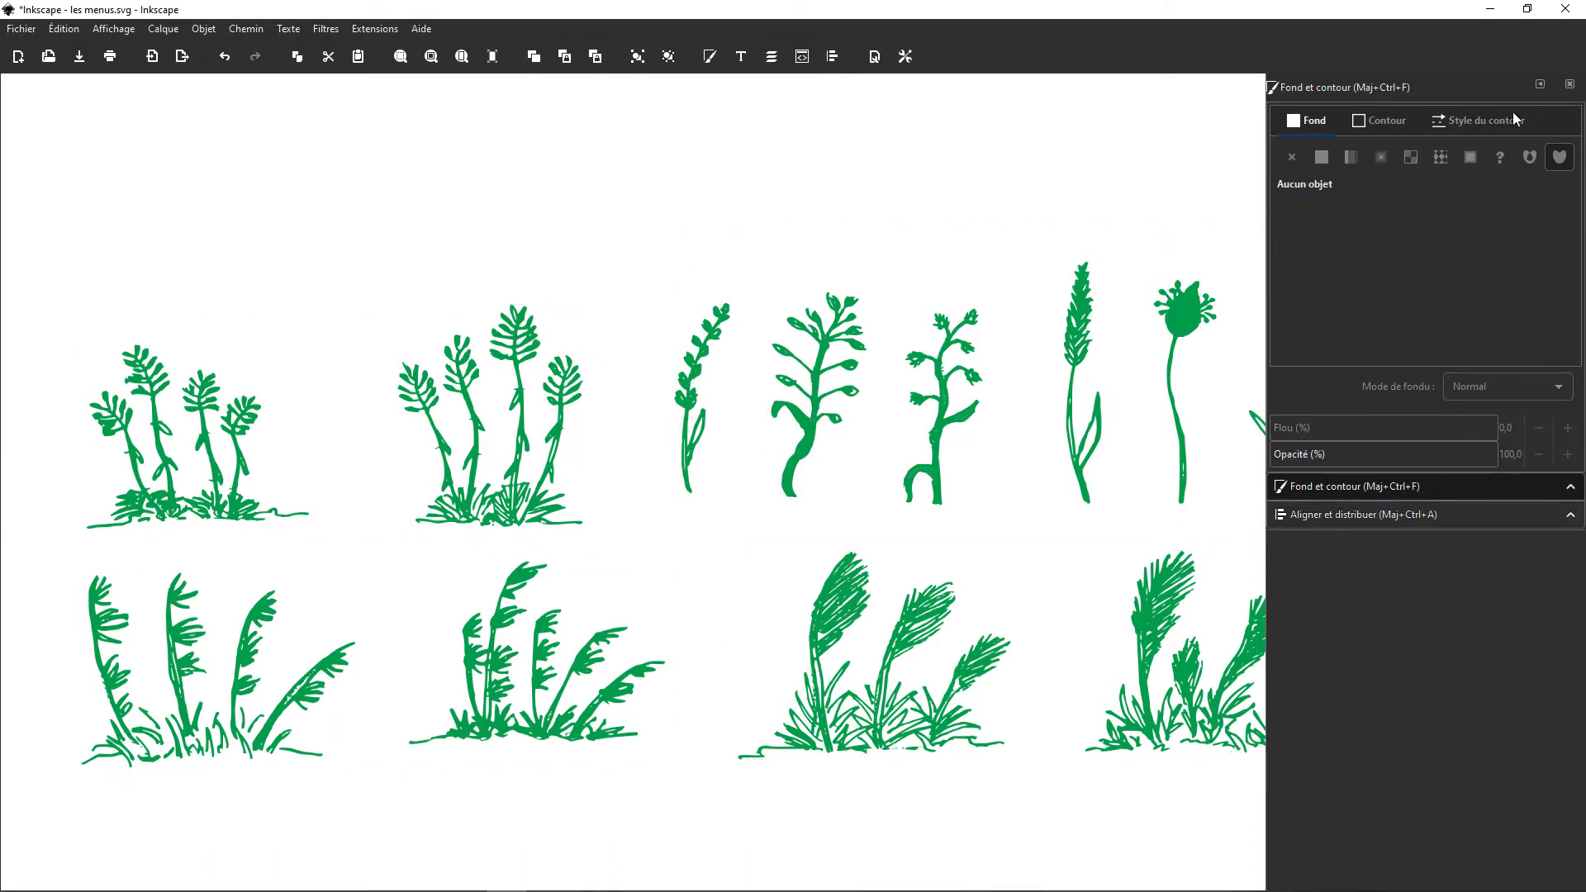
Step: Collapse the docked Fond et contour and Aligner et distribuer dialogs, expand them again, and close both
{"action": "left_click", "coordinate": [1540, 83]}
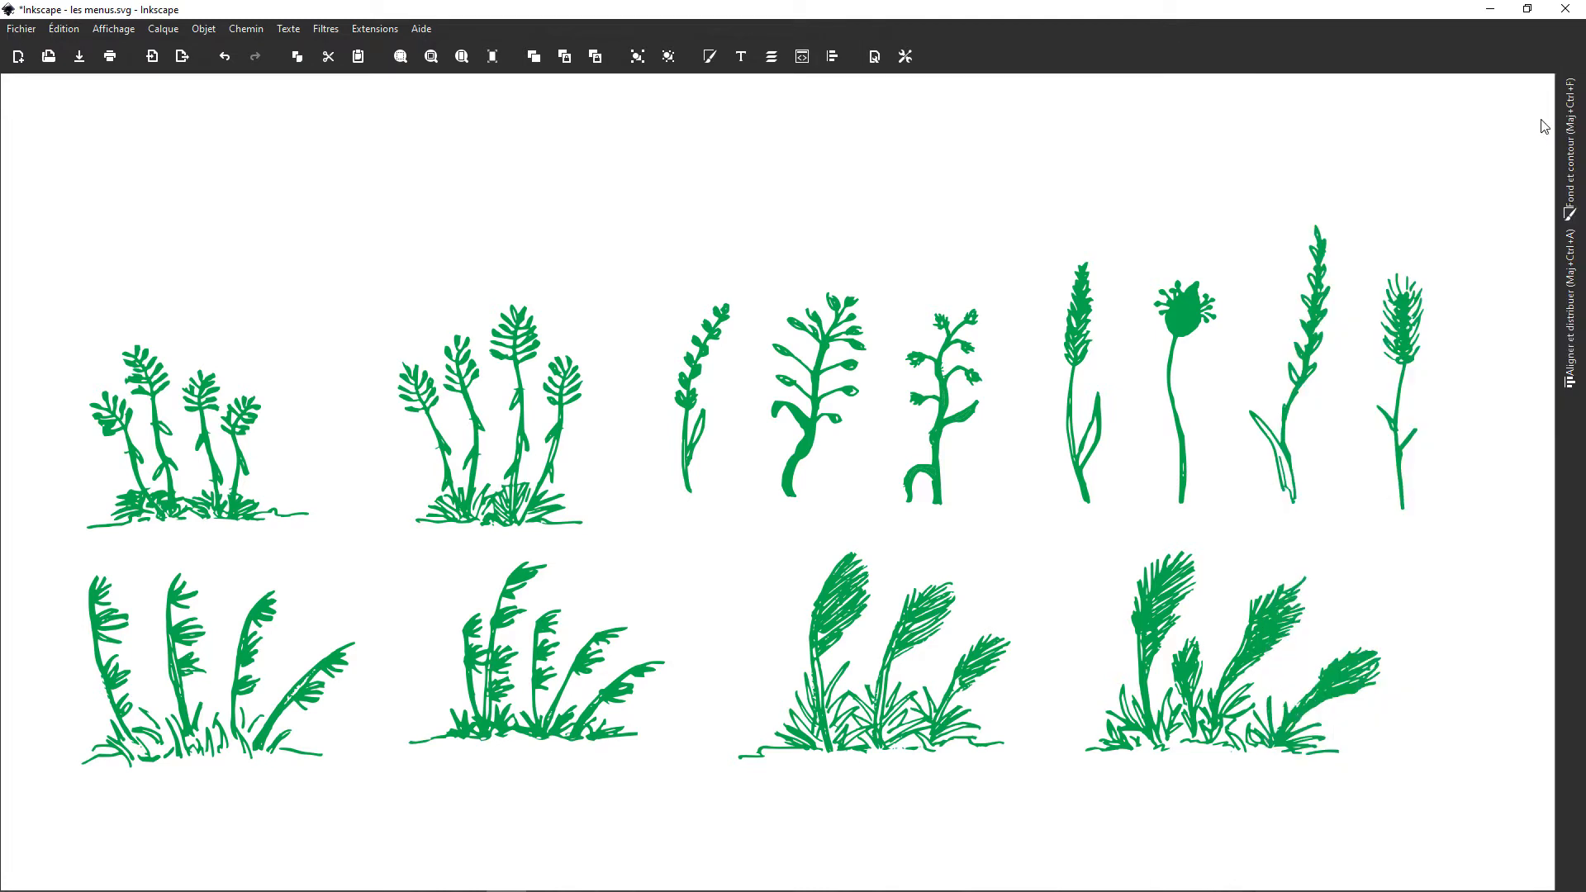
{"action": "left_click", "coordinate": [1579, 308]}
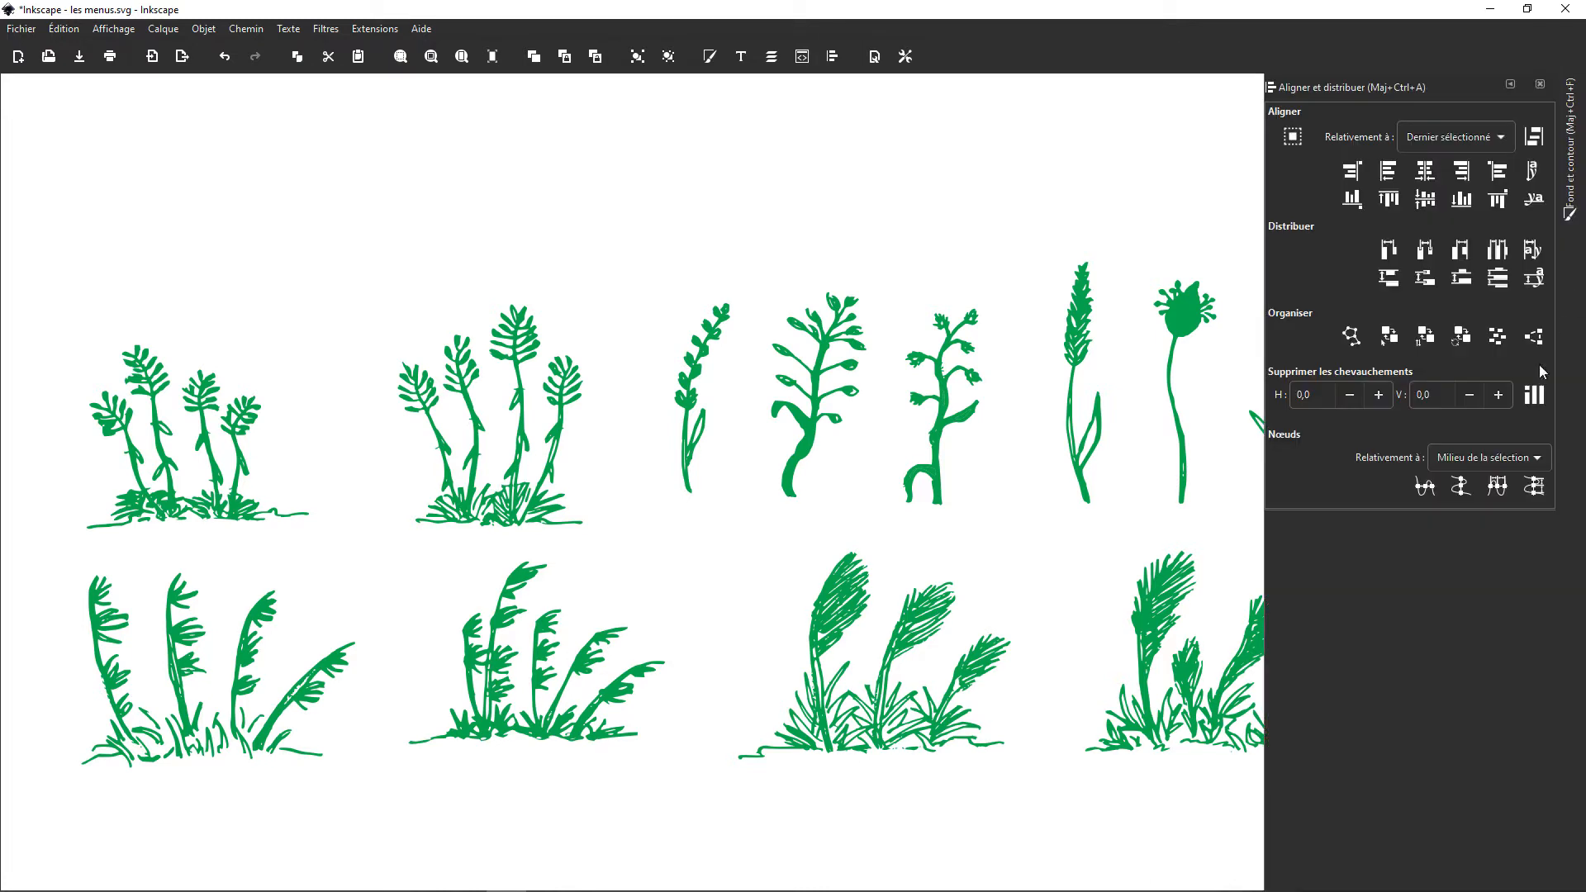
{"action": "left_click", "coordinate": [1574, 164]}
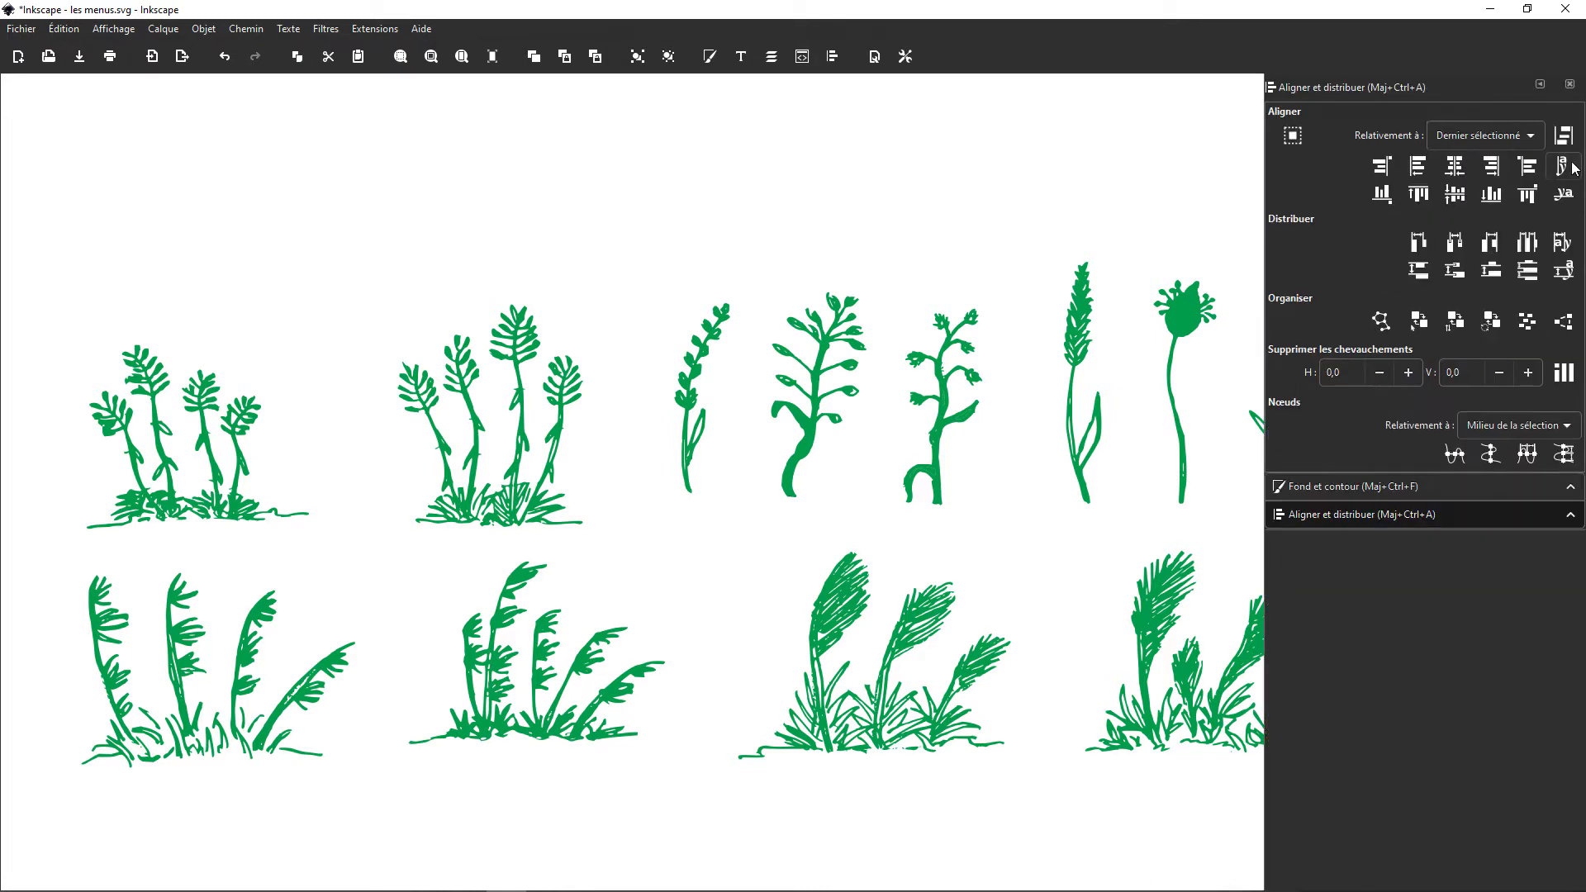
{"action": "left_click", "coordinate": [1569, 89]}
{"action": "left_click", "coordinate": [1569, 90]}
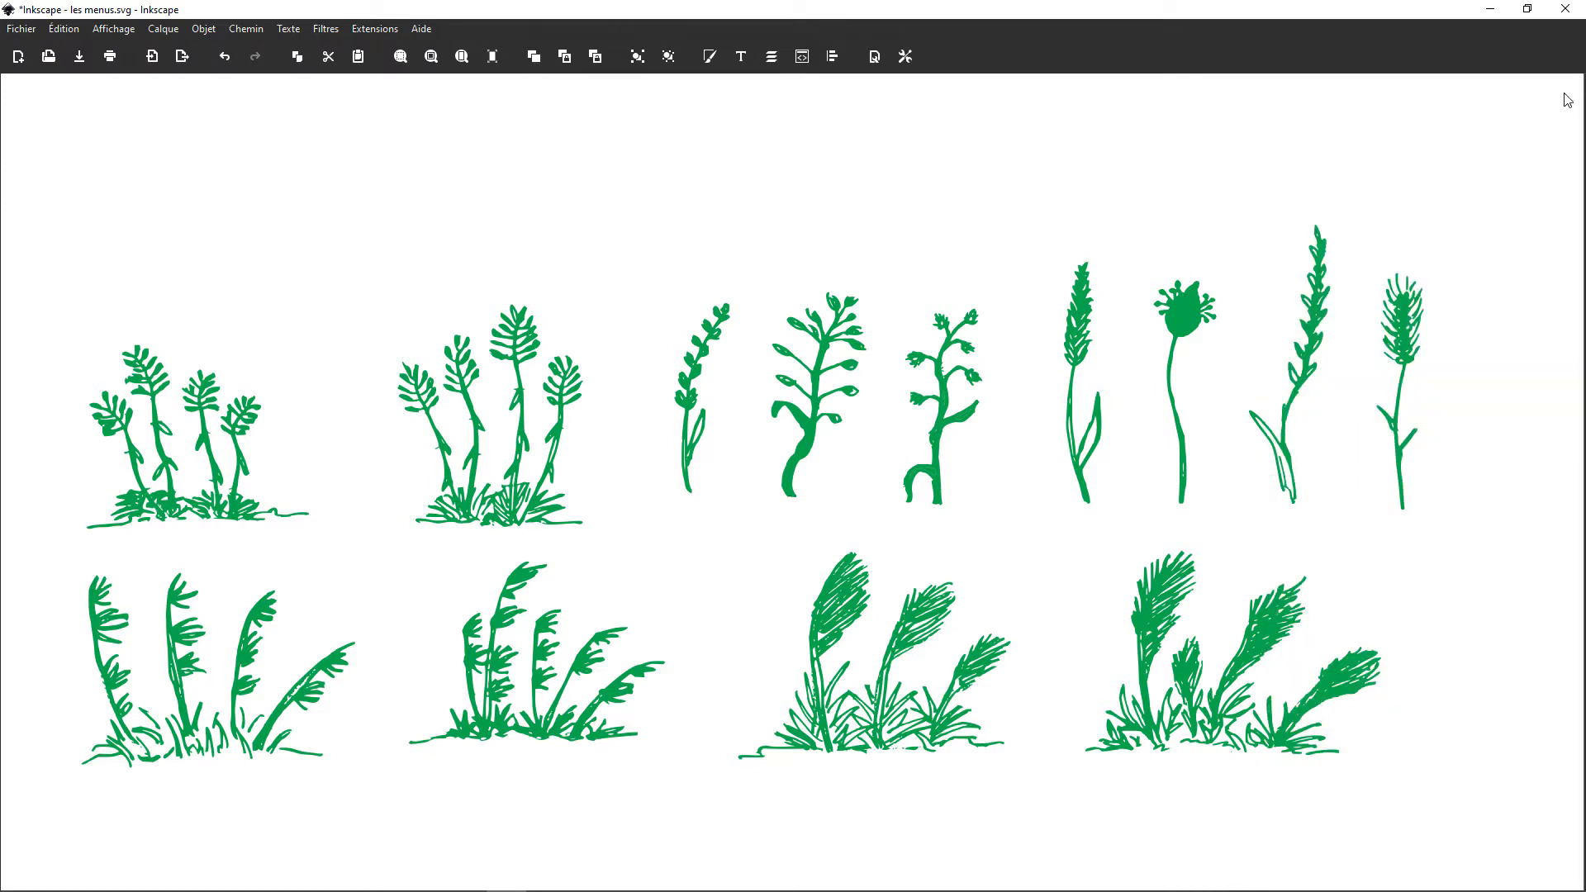
Step: Reopen the fill and stroke and the alignment dialogs, and dismiss them again
{"action": "left_click", "coordinate": [709, 58]}
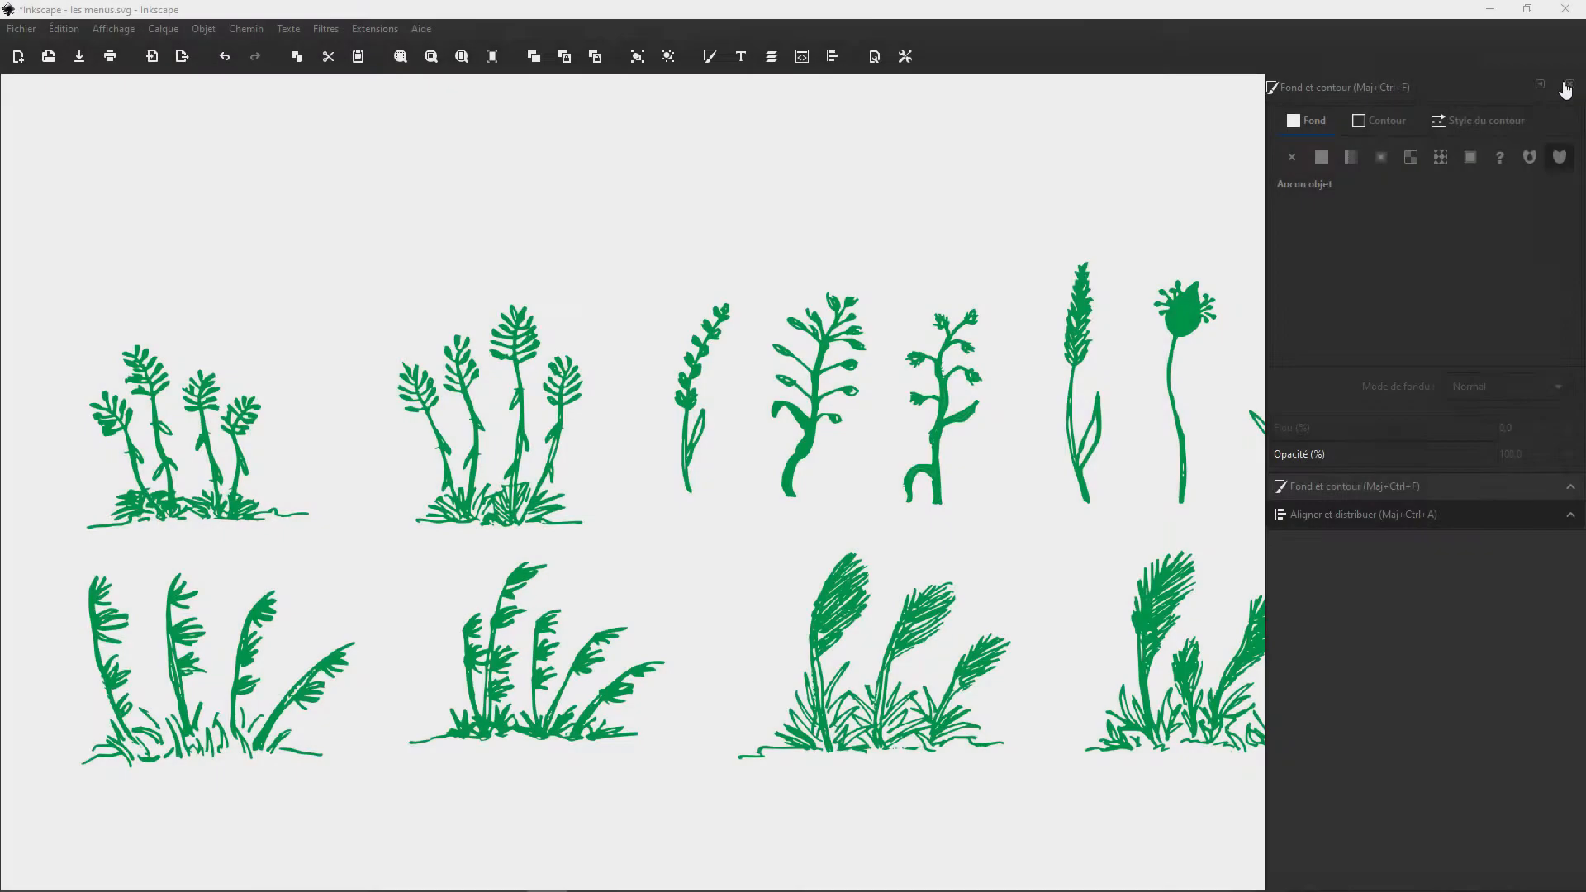
{"action": "key", "text": "ctrl+shift+a"}
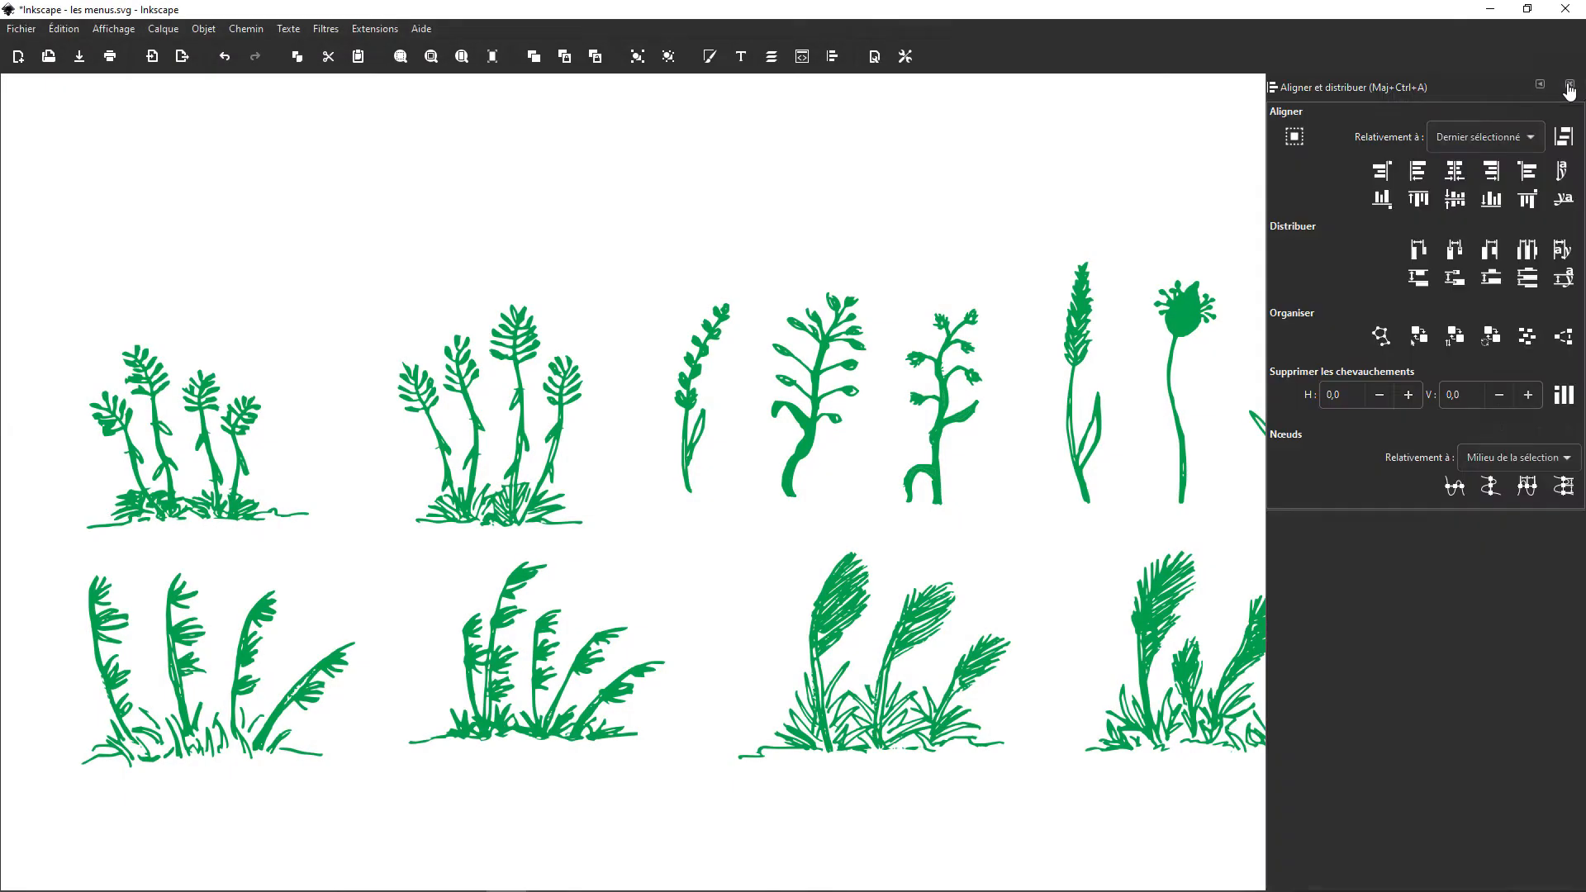
{"action": "left_click", "coordinate": [1570, 87]}
Step: Show the snap controls bar (Barre de contrôle du magnétisme) and activate snapping
{"action": "left_click", "coordinate": [128, 30]}
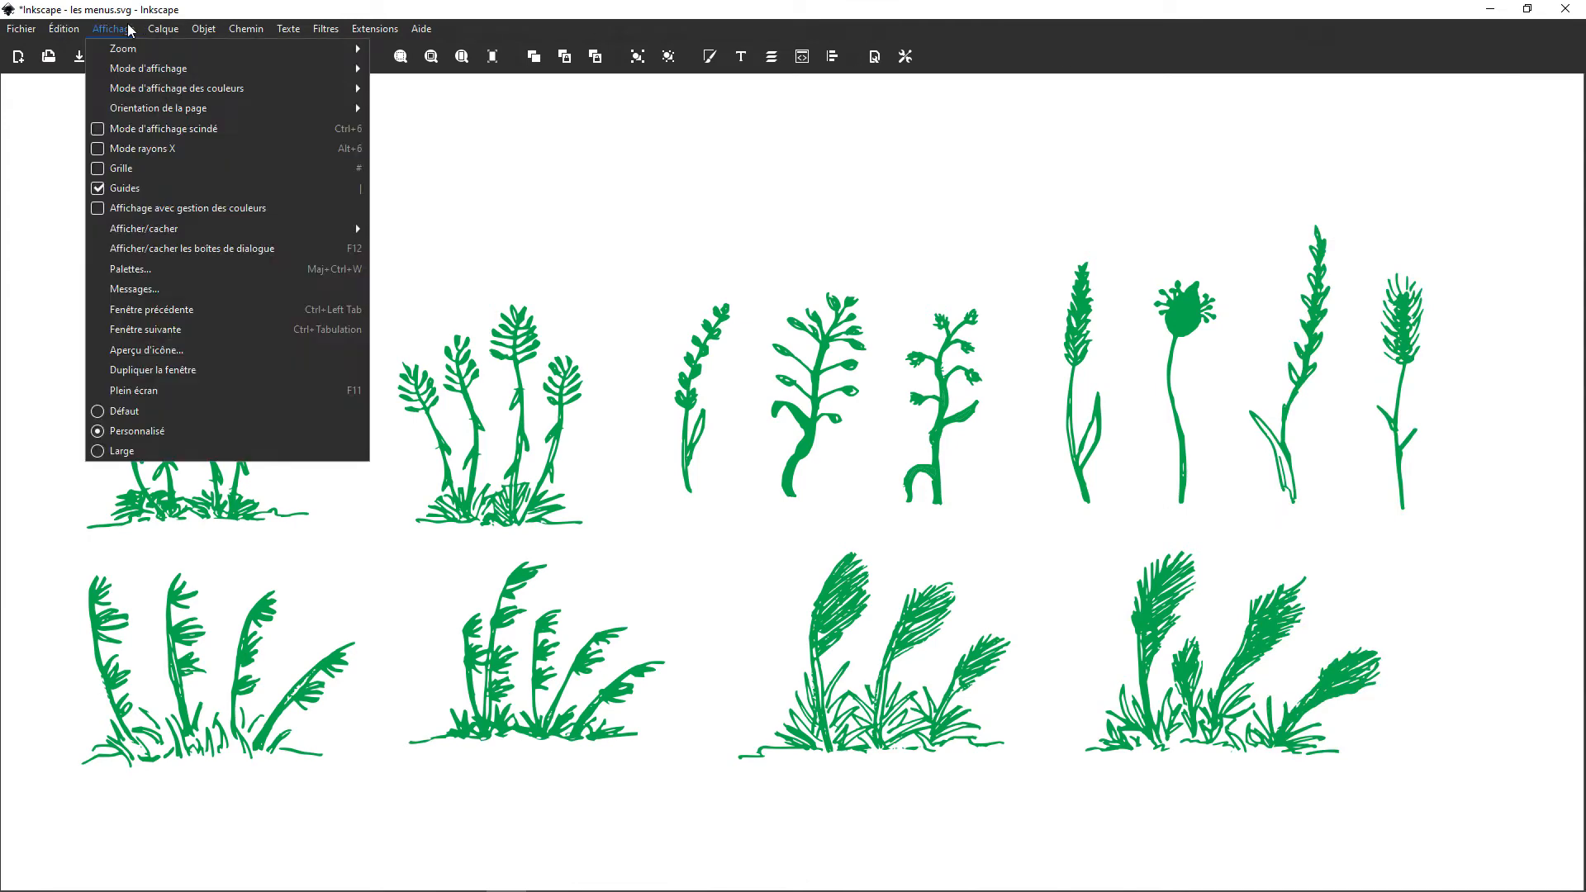
{"action": "mouse_move", "coordinate": [162, 234]}
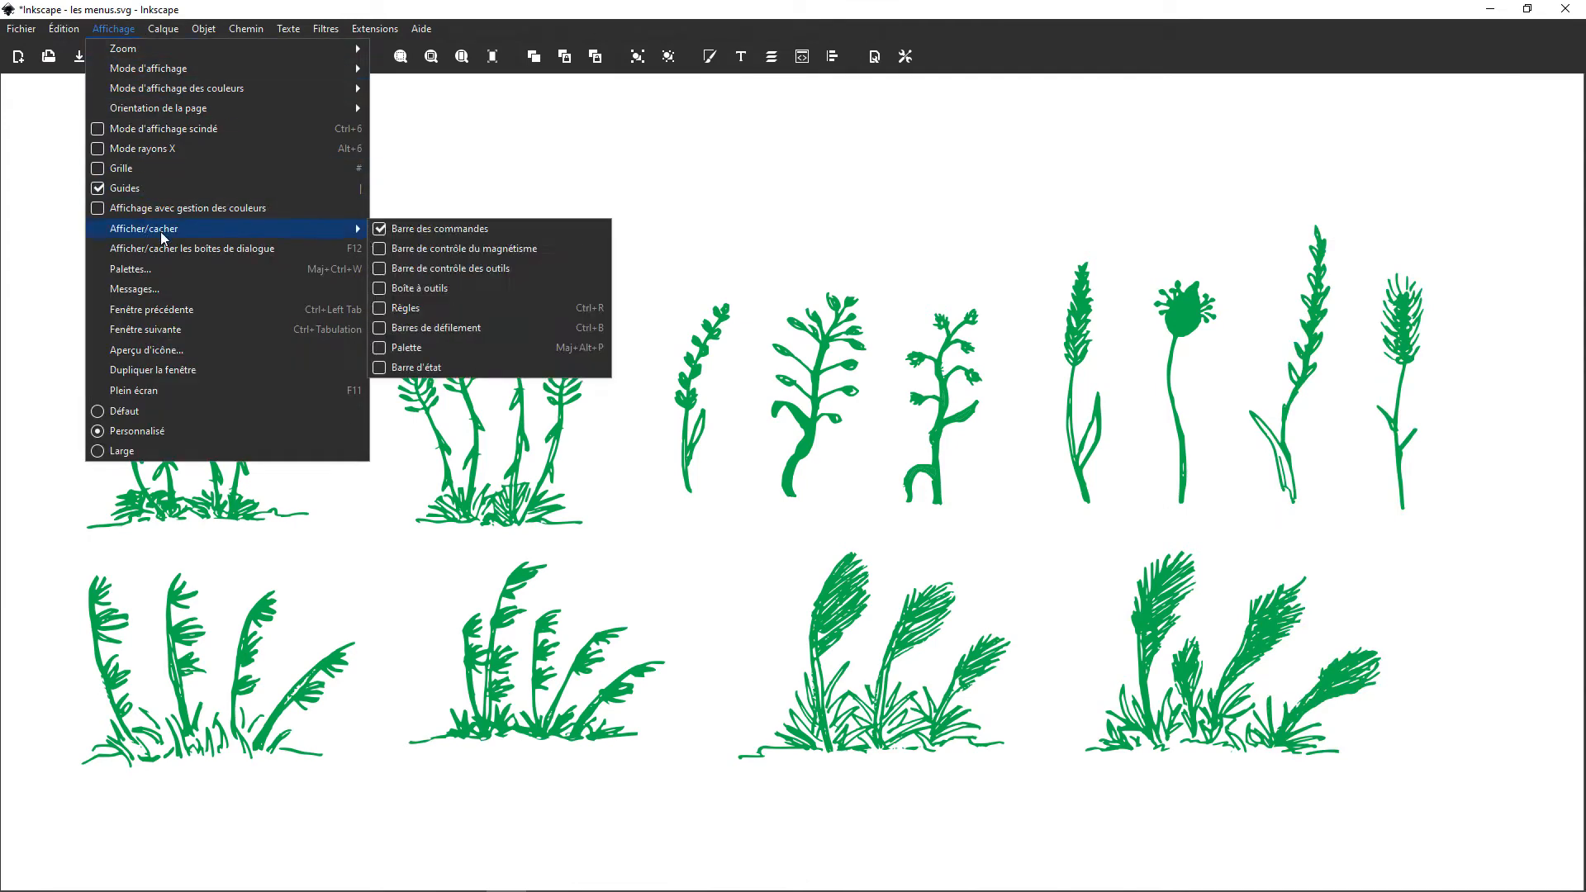
{"action": "left_click", "coordinate": [454, 252]}
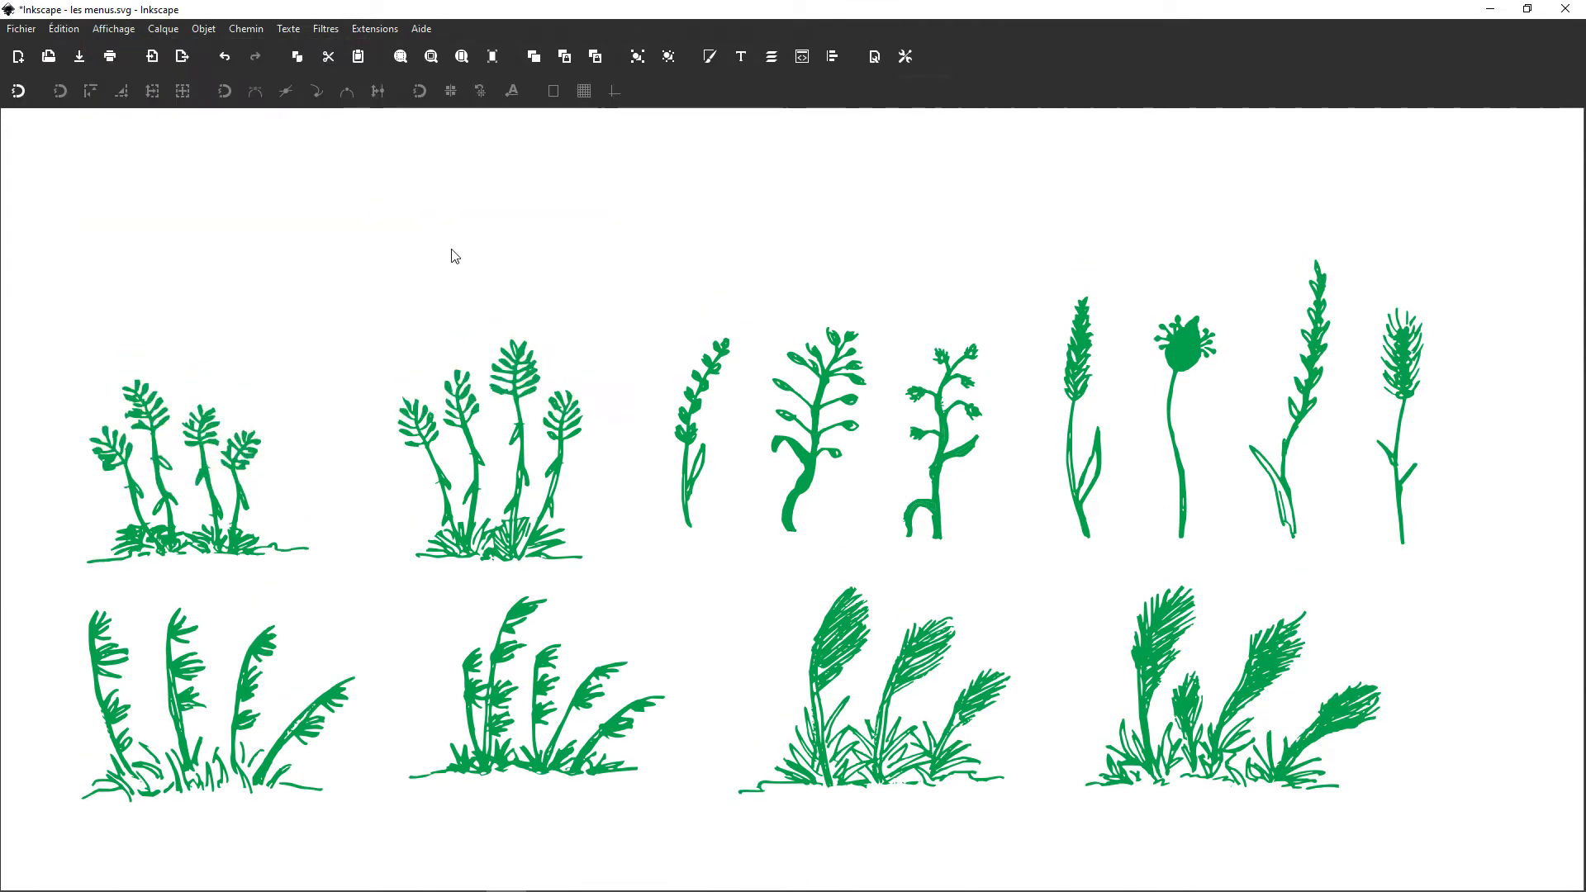
{"action": "left_click", "coordinate": [18, 93]}
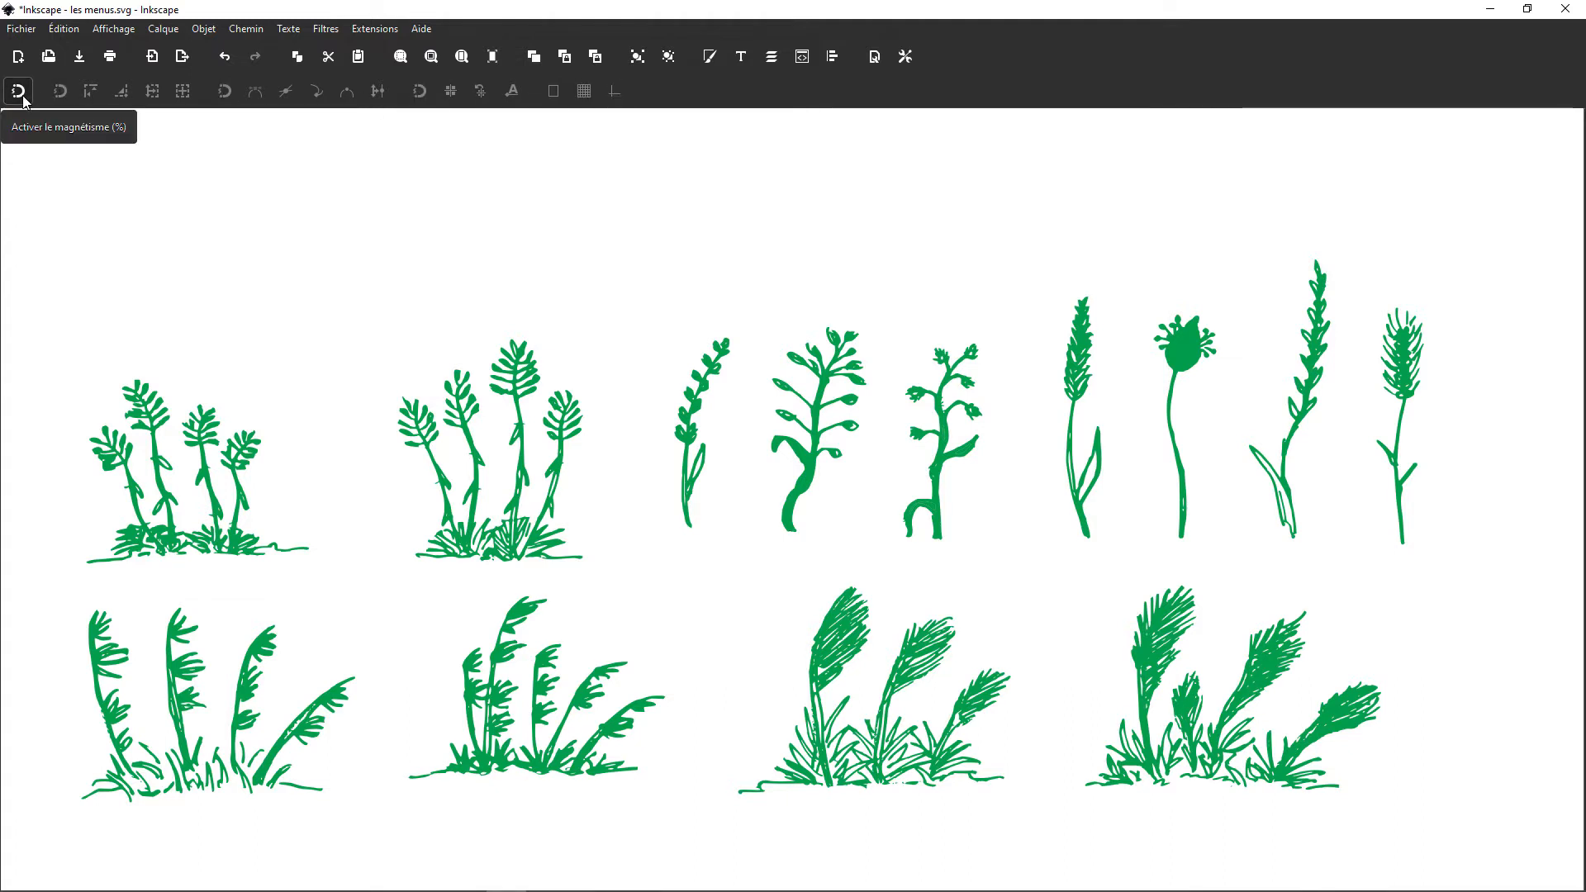
{"action": "left_click", "coordinate": [19, 93]}
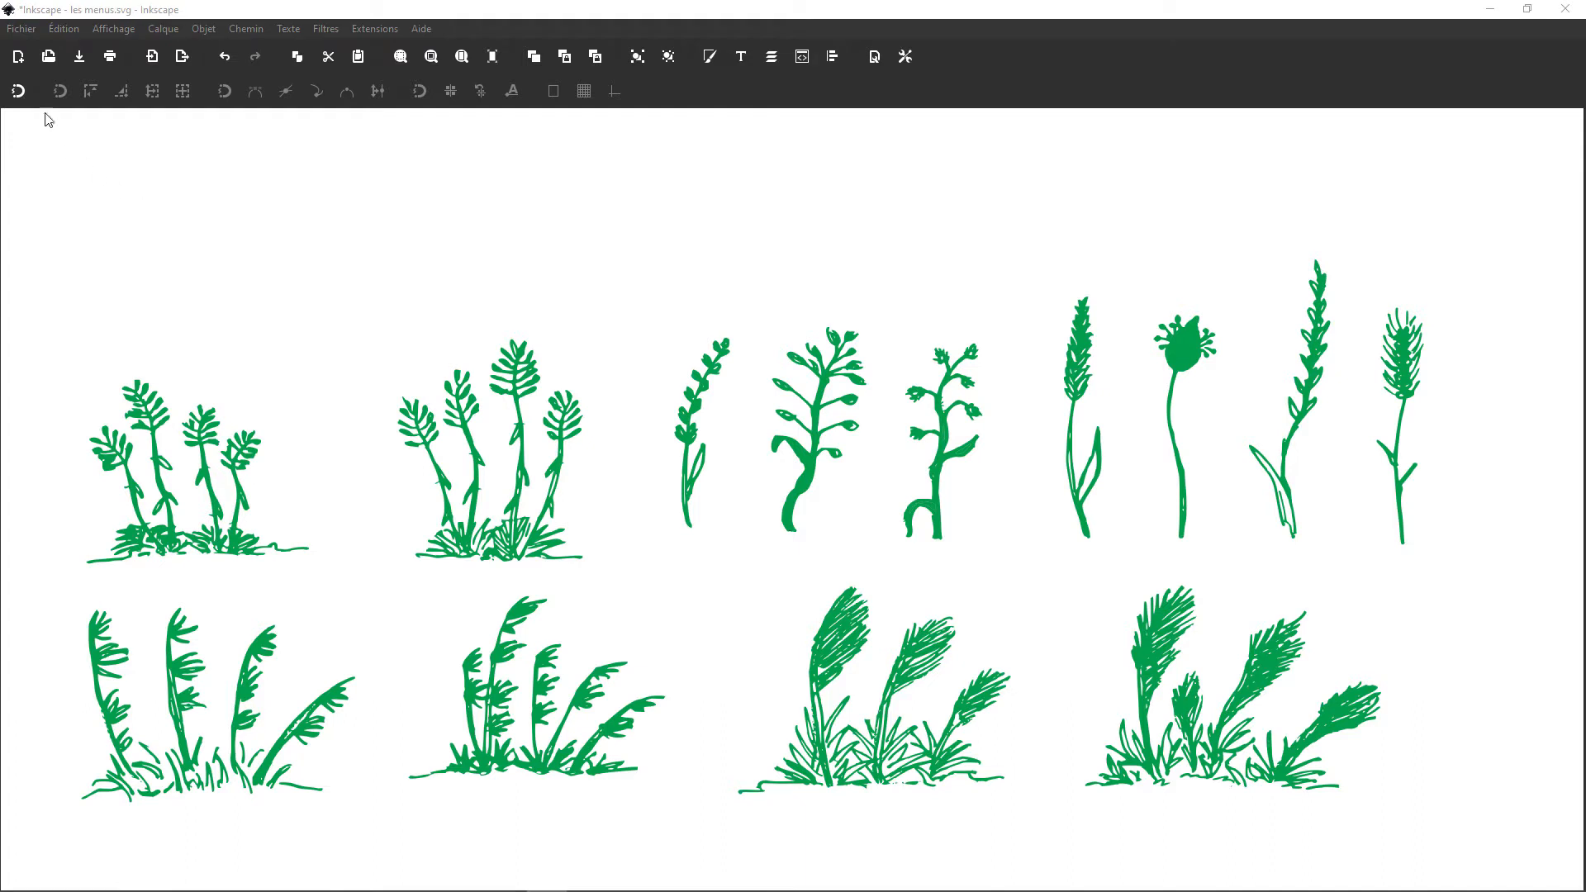
{"action": "left_click", "coordinate": [20, 94]}
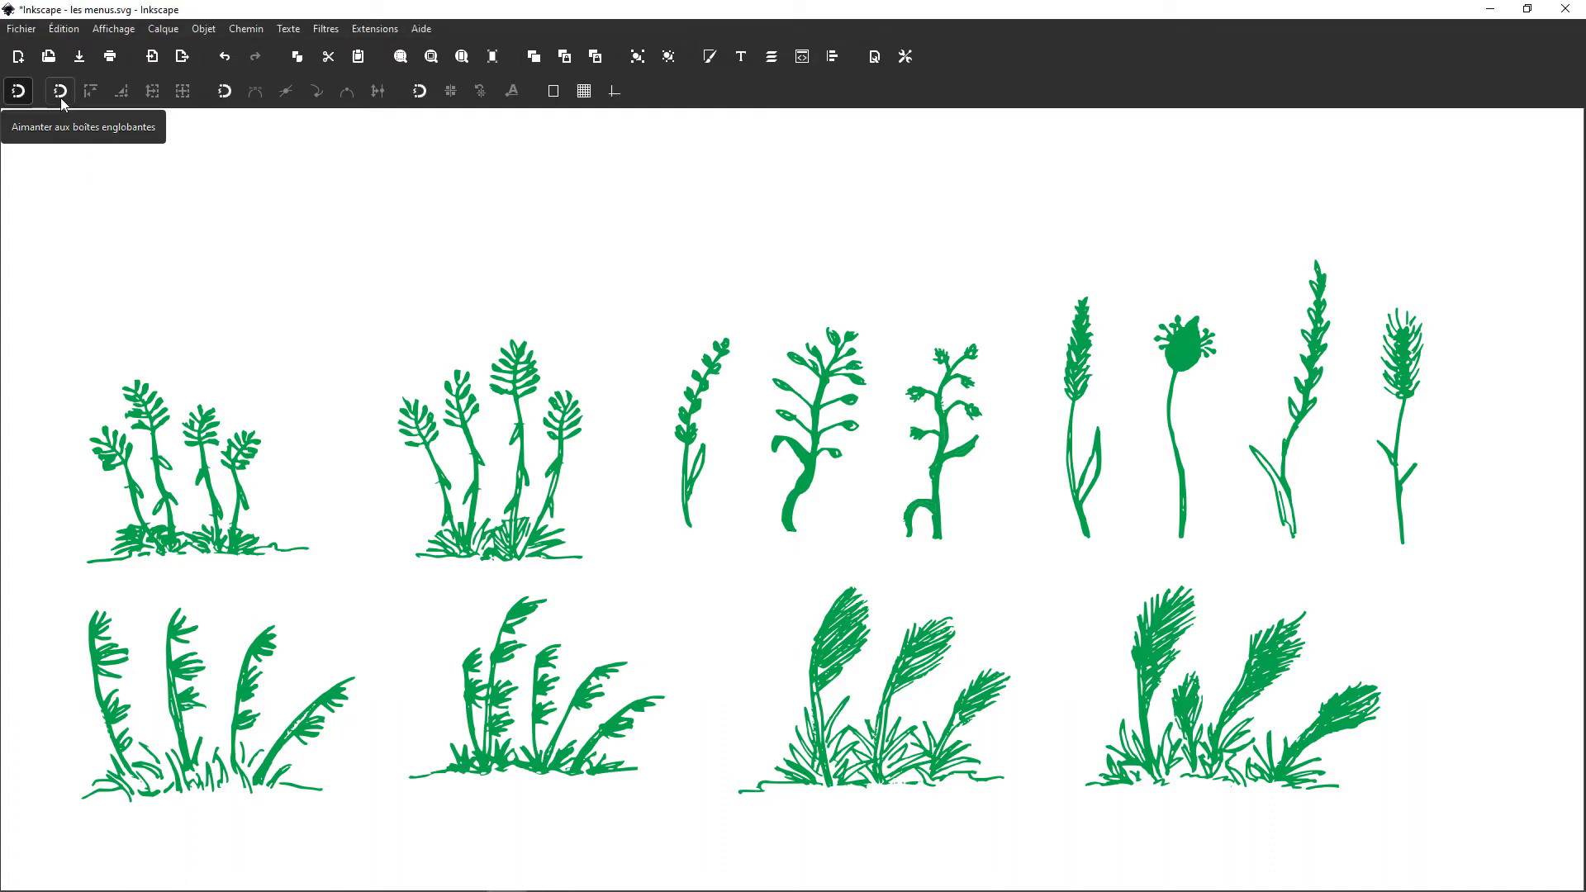
Step: Enable bounding-box snapping with edge midpoints and centres plus node snapping to paths, and switch global snapping off and on
{"action": "left_click", "coordinate": [61, 97]}
{"action": "left_click", "coordinate": [152, 97]}
{"action": "left_click", "coordinate": [184, 95]}
{"action": "left_click", "coordinate": [225, 95]}
{"action": "left_click", "coordinate": [255, 94]}
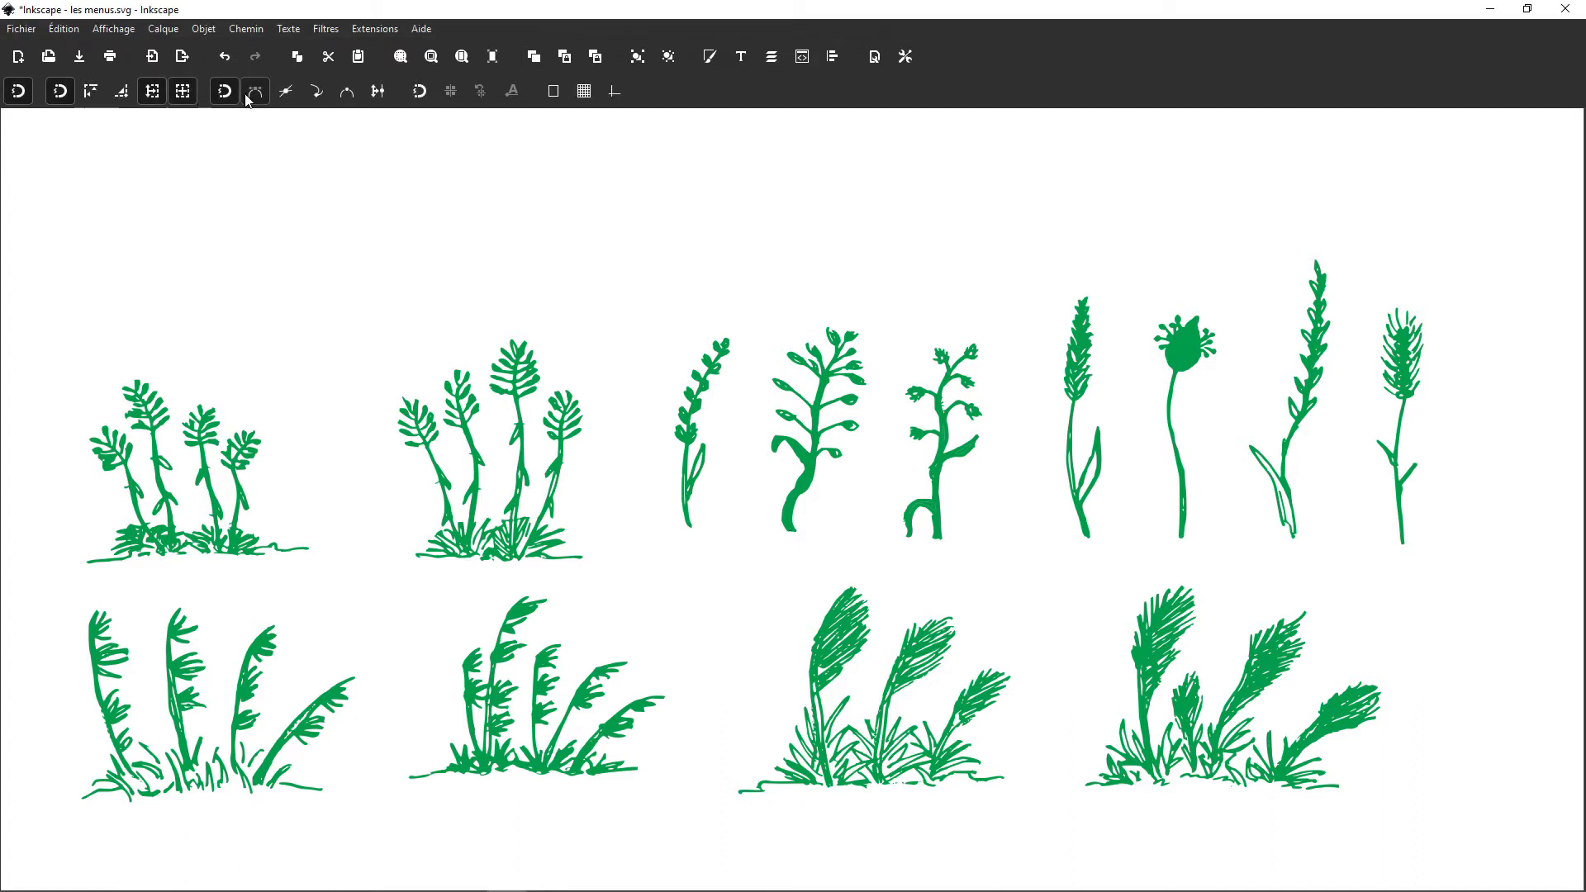
{"action": "left_click", "coordinate": [19, 96]}
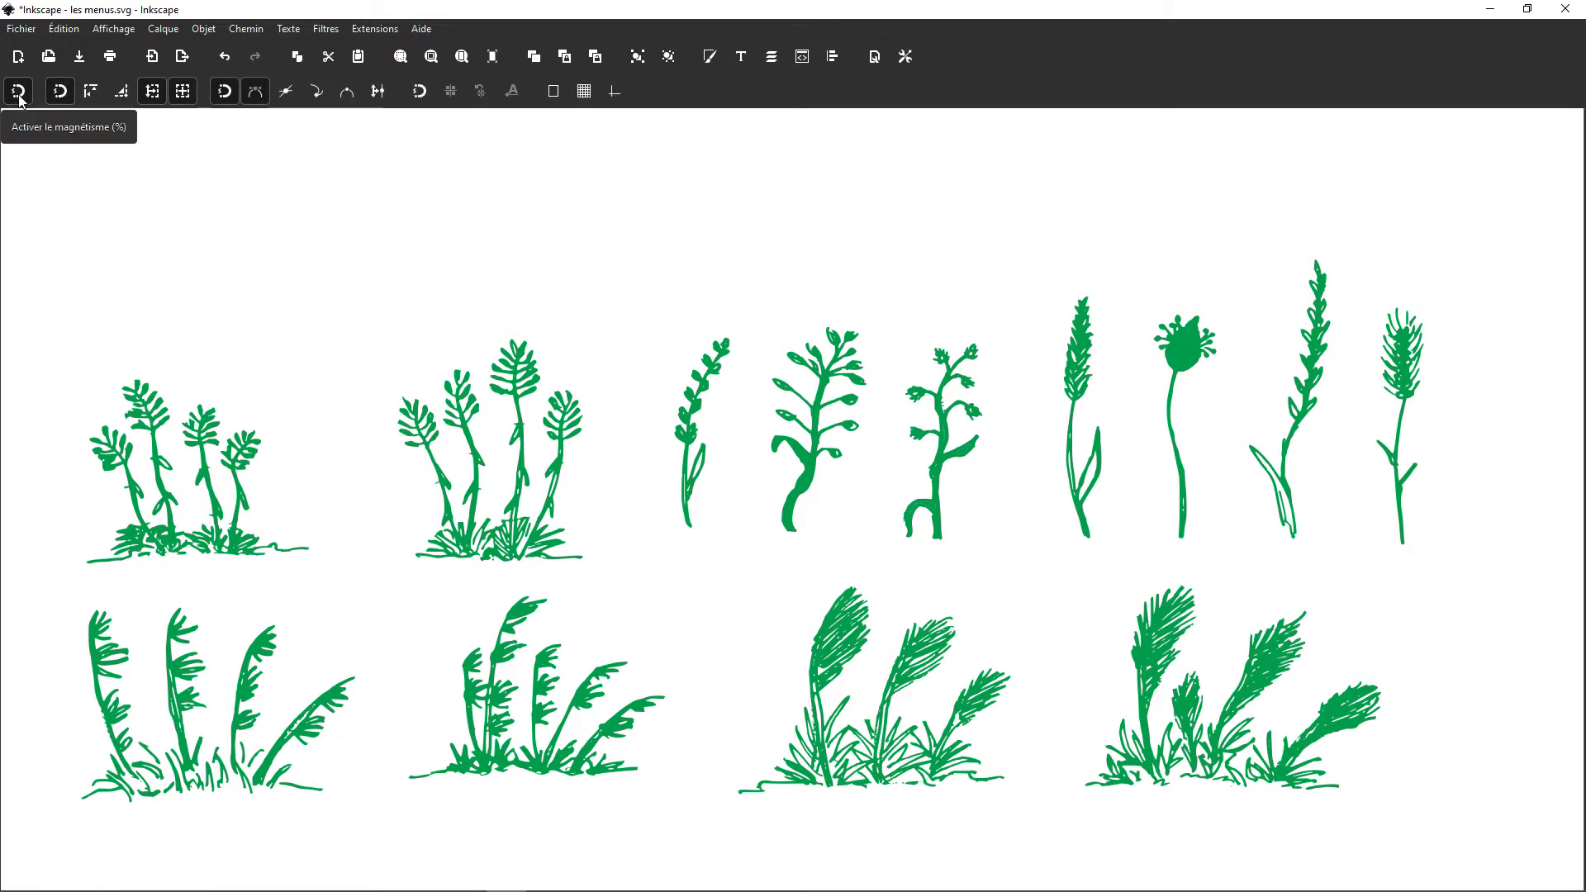
{"action": "left_click", "coordinate": [19, 96]}
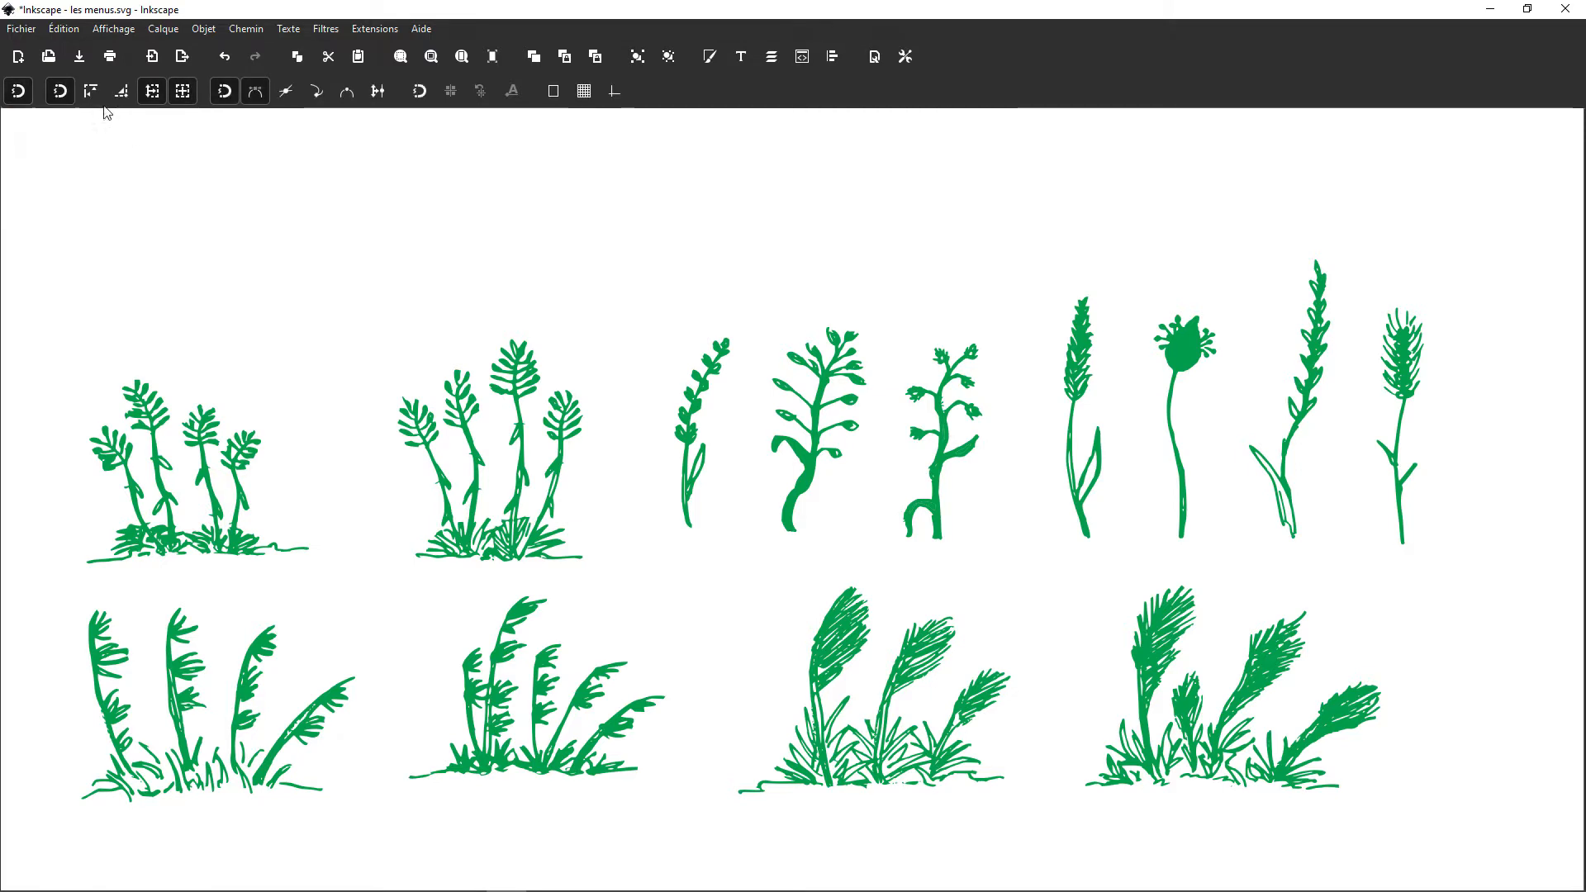
Step: Disable bounding-box edge-midpoint and centre snapping as well as the bounding-box and node snapping groups, keeping global snapping on
{"action": "left_click", "coordinate": [152, 95]}
{"action": "left_click", "coordinate": [60, 95]}
{"action": "left_click", "coordinate": [182, 93]}
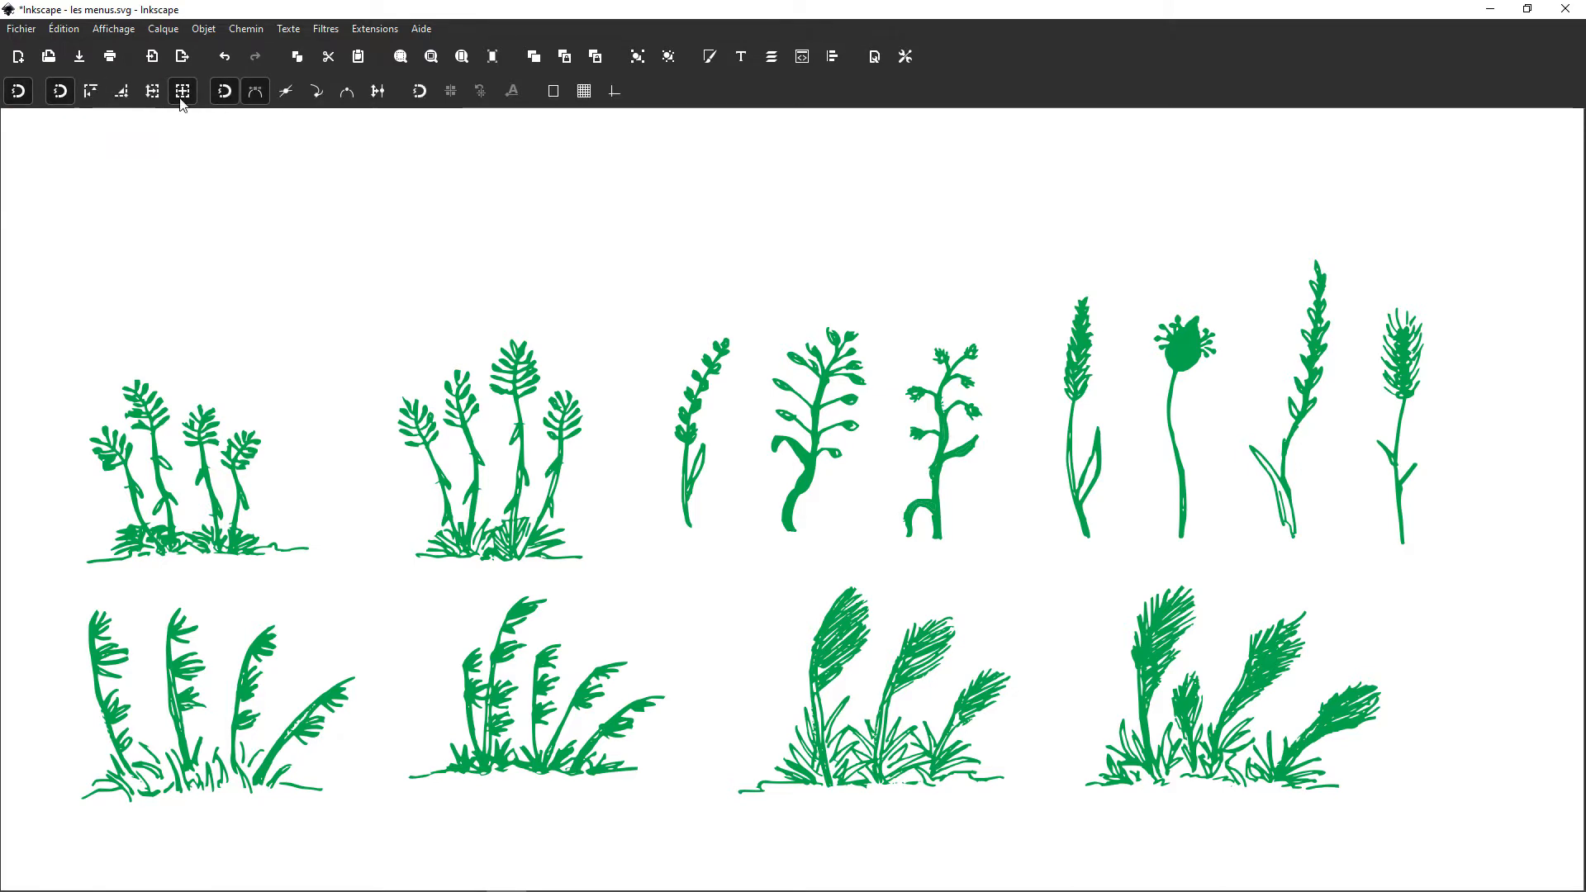
{"action": "left_click", "coordinate": [225, 93]}
{"action": "left_click", "coordinate": [63, 93]}
{"action": "left_click", "coordinate": [62, 92]}
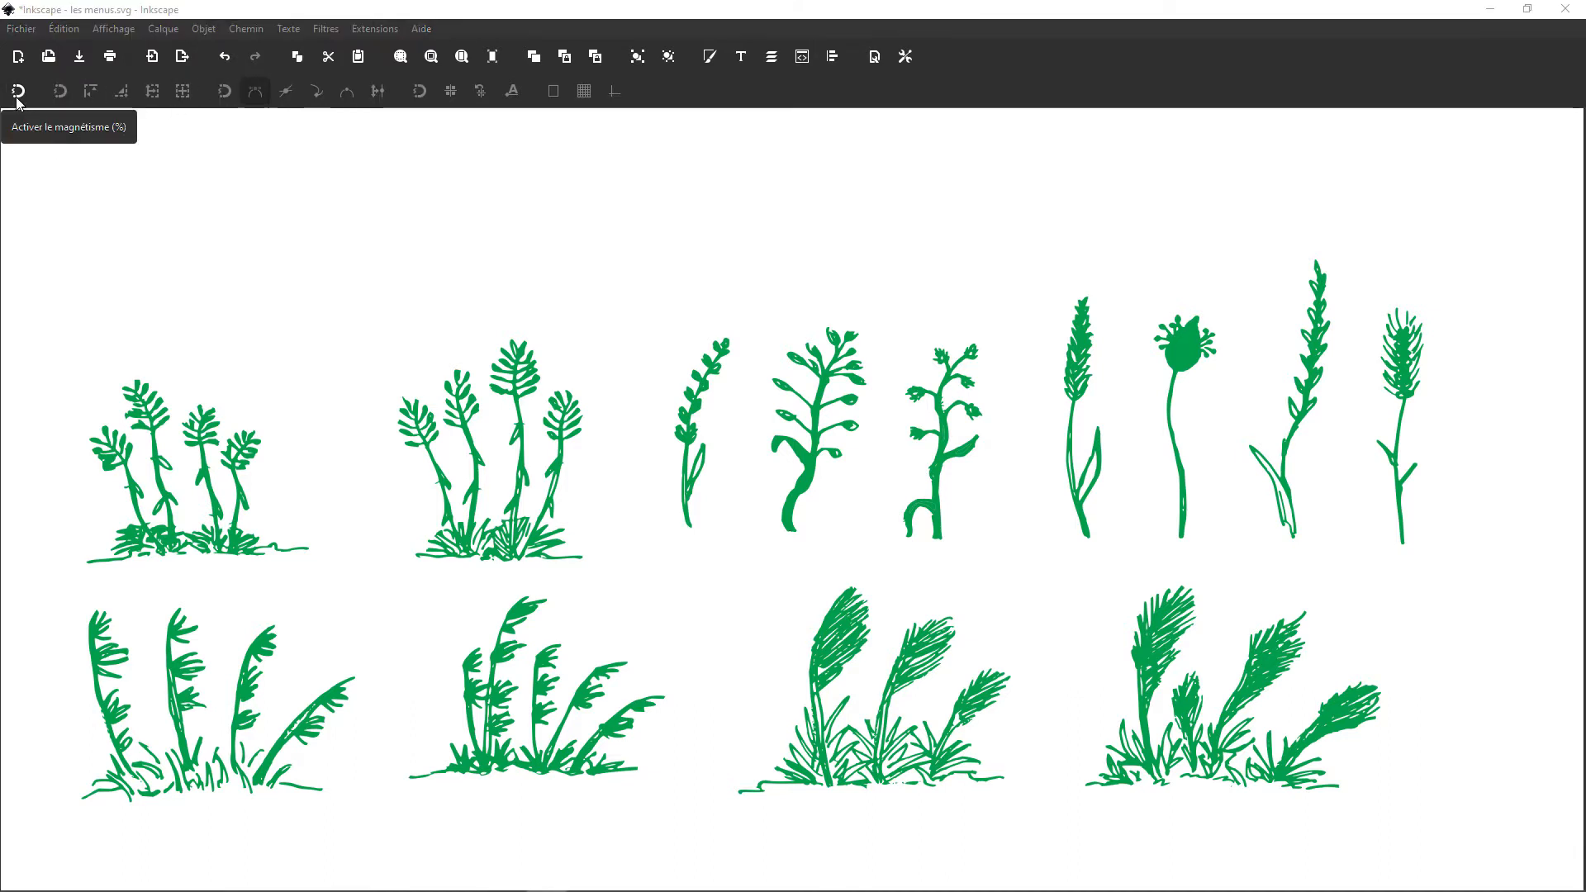
{"action": "left_click", "coordinate": [16, 99]}
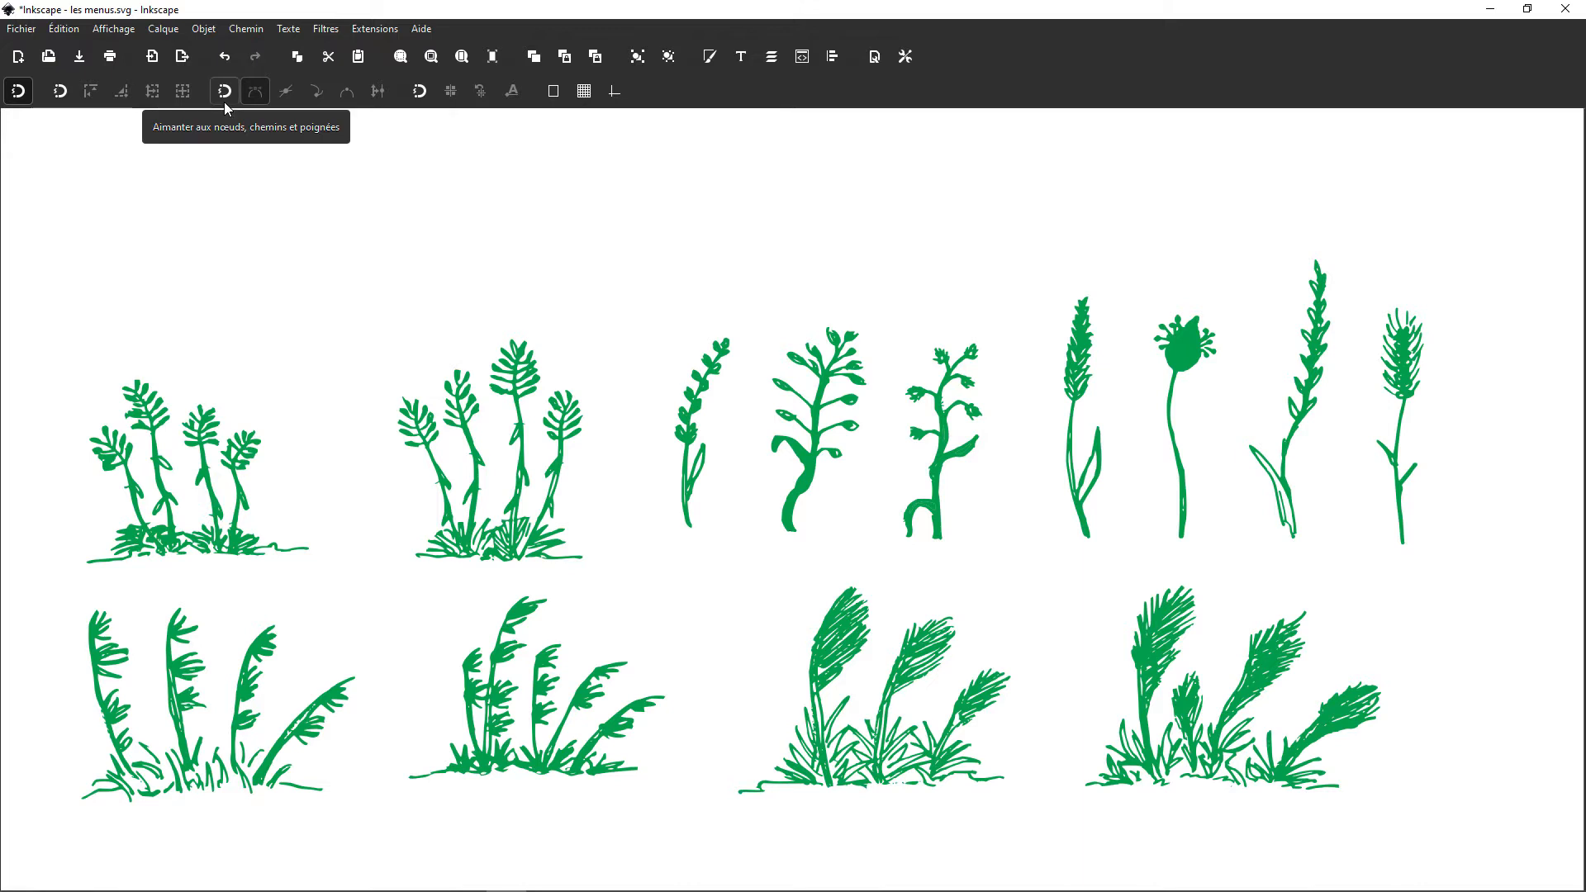
Step: Enable snapping to guides, grids, the page border, other points, nodes and bounding boxes
{"action": "left_click", "coordinate": [613, 92]}
{"action": "left_click", "coordinate": [582, 97]}
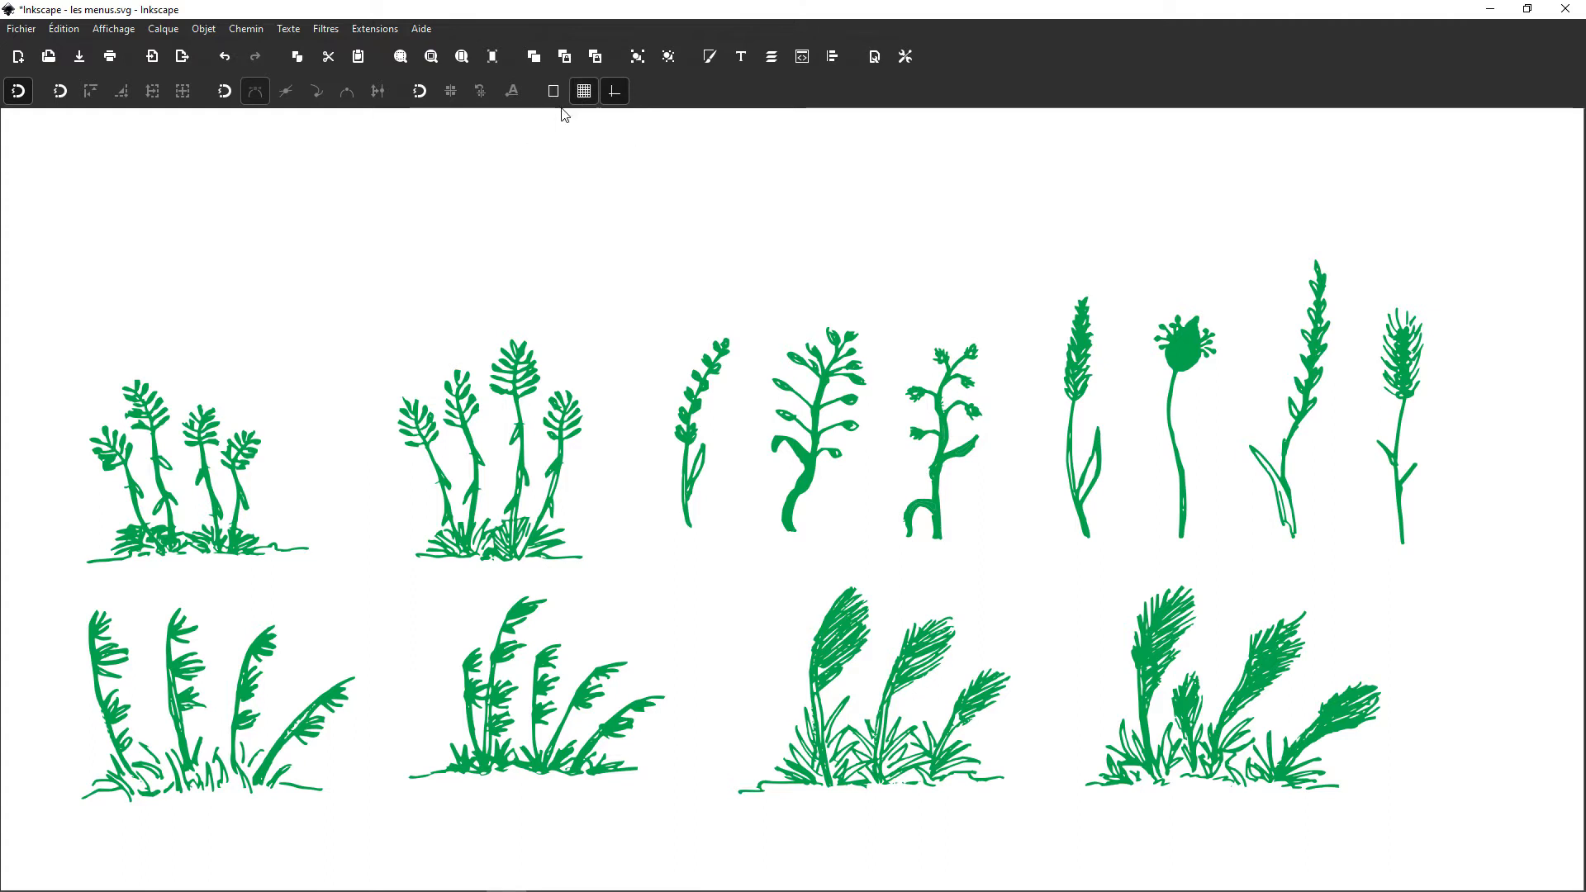
{"action": "left_click", "coordinate": [556, 96]}
{"action": "left_click", "coordinate": [416, 93]}
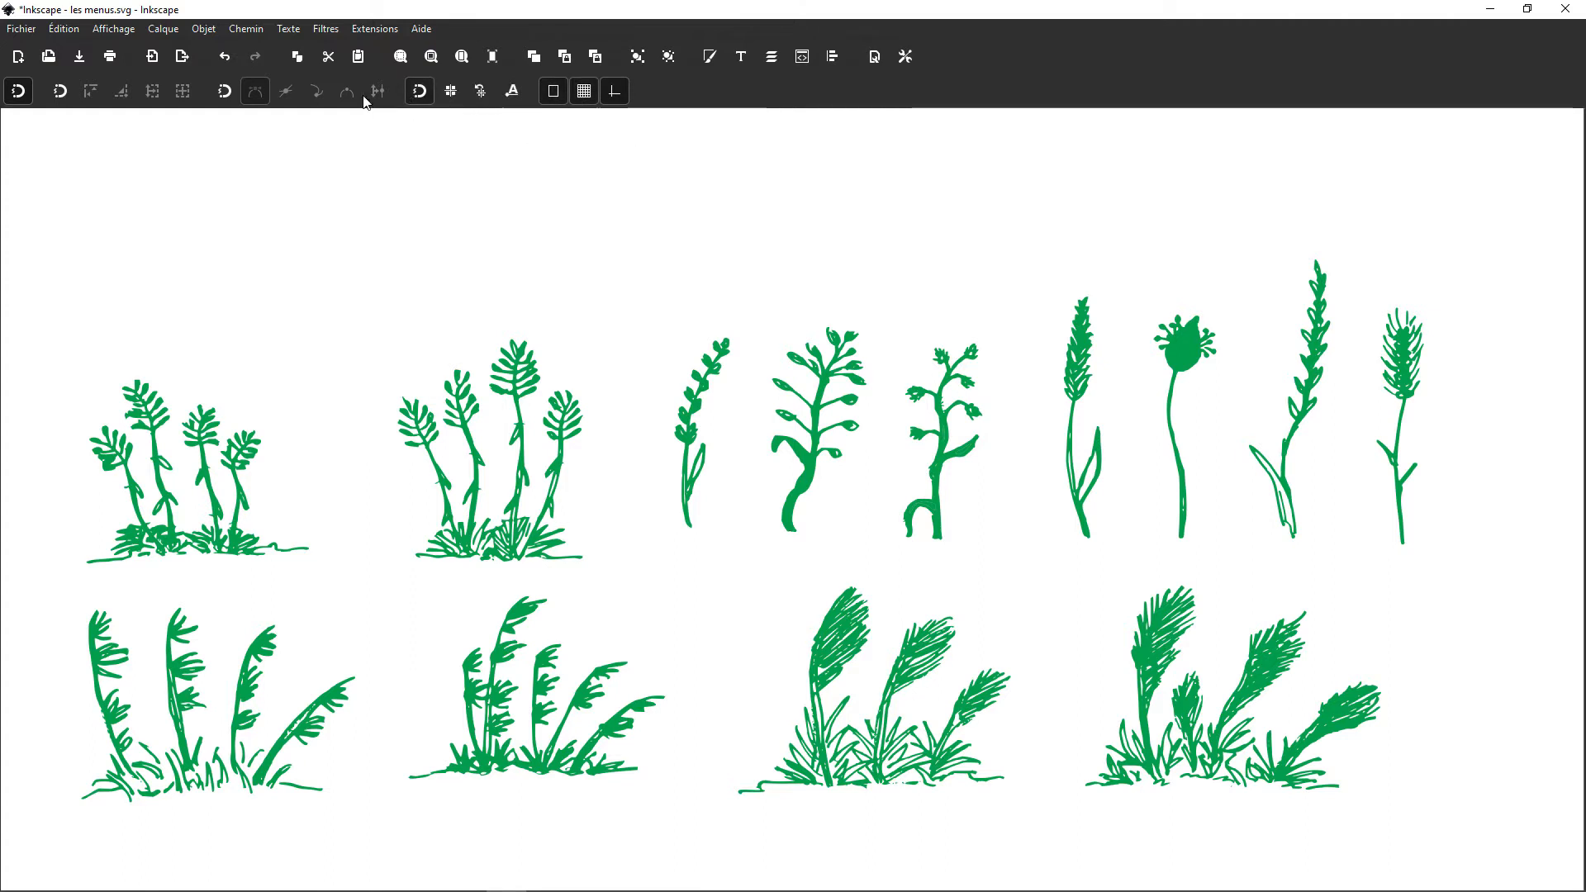
{"action": "left_click", "coordinate": [223, 92]}
{"action": "left_click", "coordinate": [61, 92]}
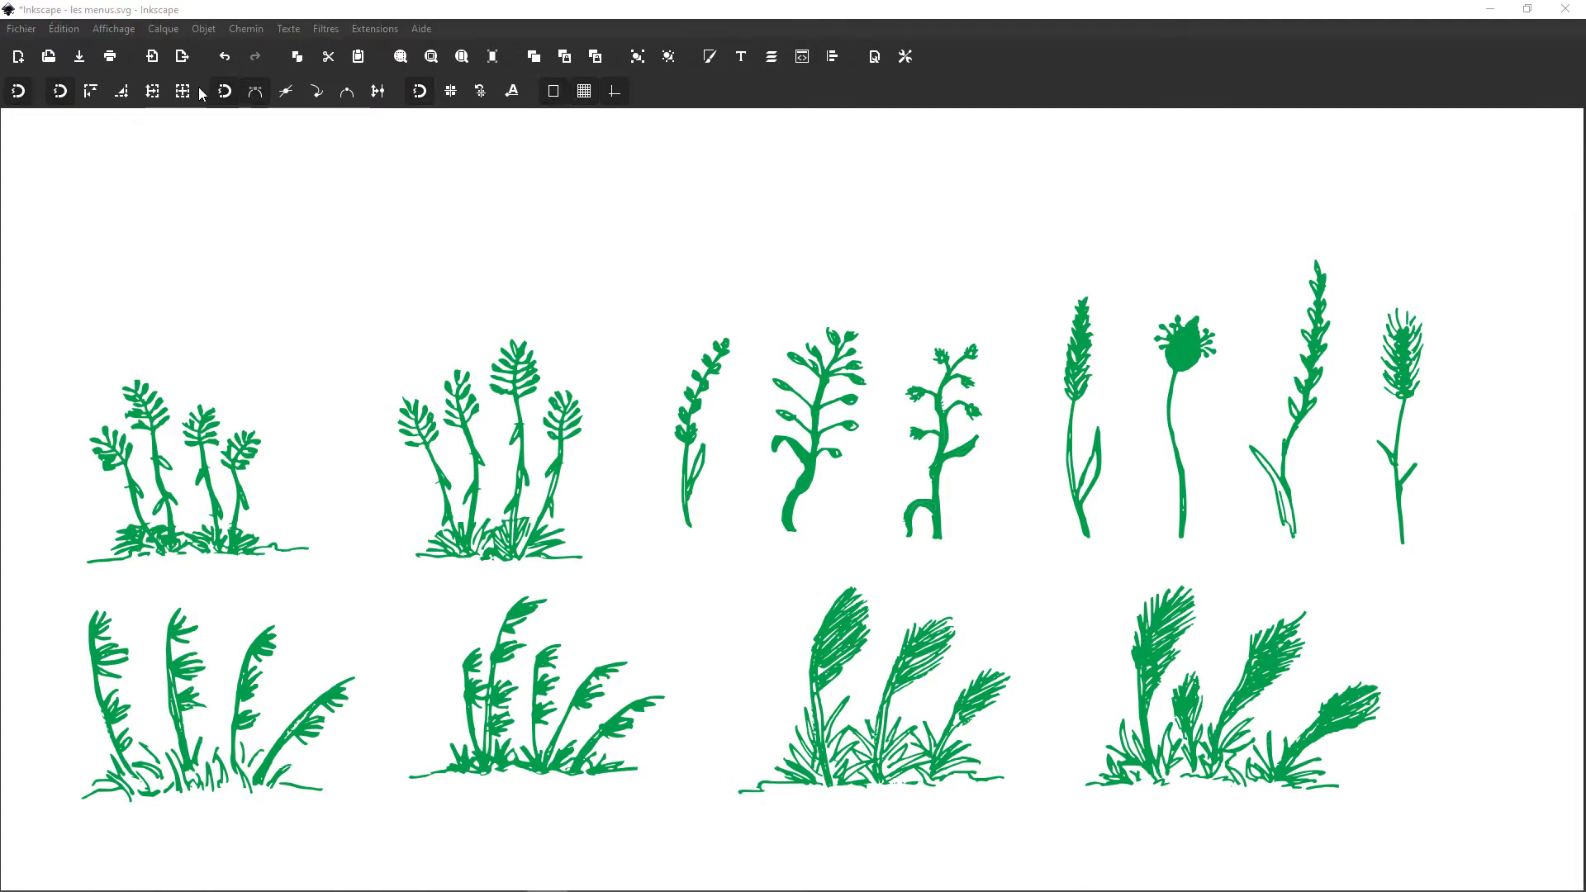
Step: Activate bounding-box centre, bounding-box edge and path-intersection snapping, and disable the bounding-box and node snapping groups
{"action": "left_click", "coordinate": [173, 96]}
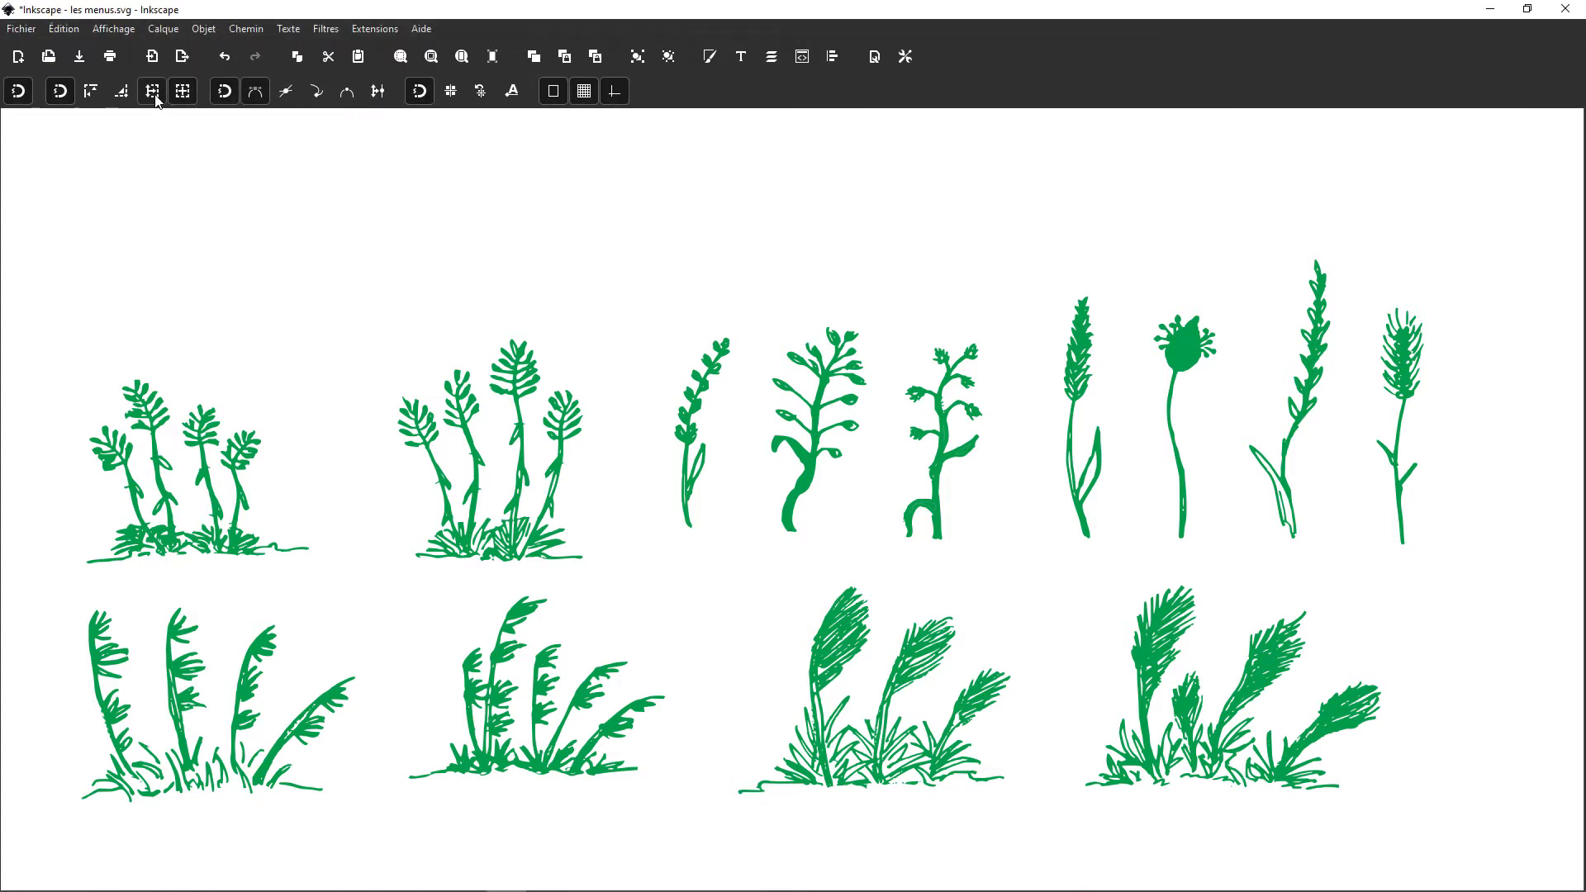
{"action": "left_click", "coordinate": [98, 96]}
{"action": "left_click", "coordinate": [60, 91]}
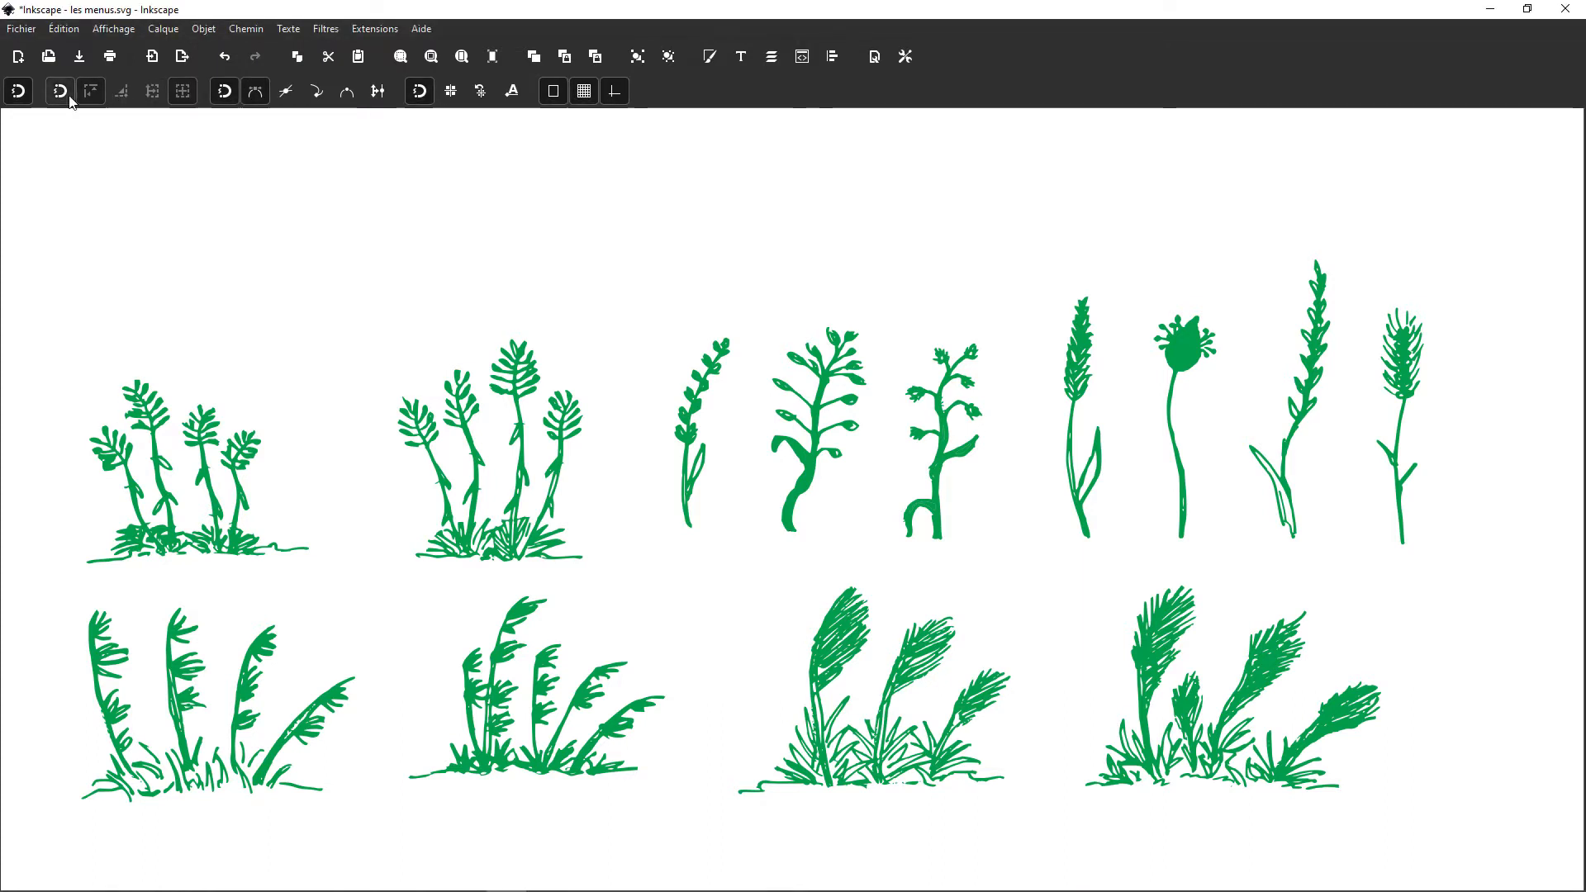
{"action": "left_click", "coordinate": [286, 91]}
{"action": "left_click", "coordinate": [219, 96]}
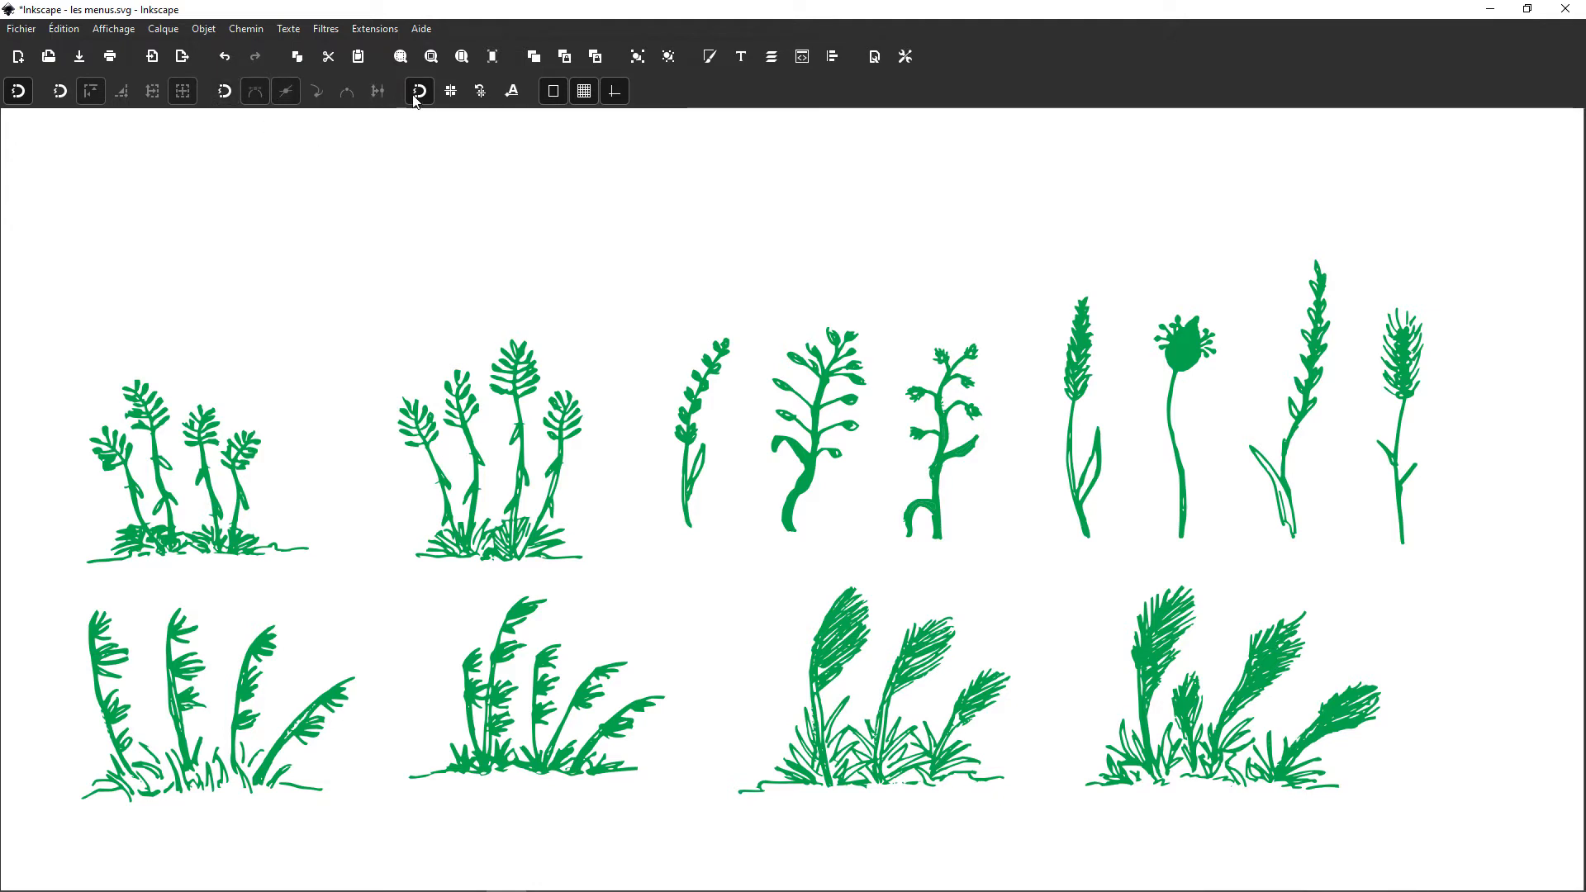
Step: Enable rotation-centre and text-baseline snapping while switching the other-points snapping group off and on
{"action": "left_click", "coordinate": [422, 98]}
{"action": "left_click", "coordinate": [421, 95]}
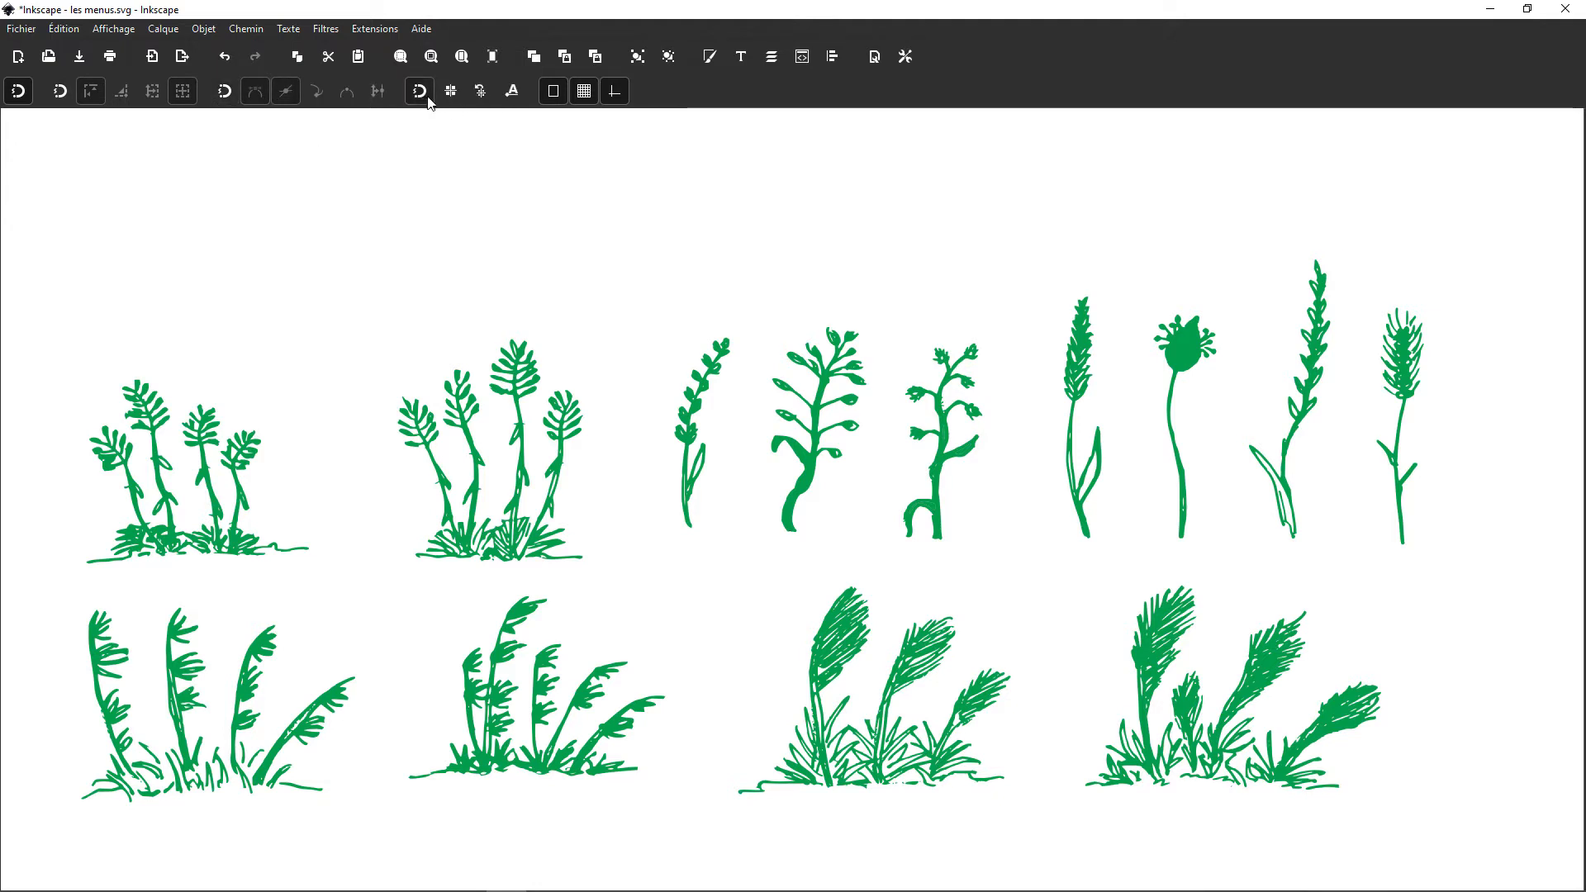
{"action": "left_click", "coordinate": [486, 95]}
{"action": "left_click", "coordinate": [423, 96]}
{"action": "left_click", "coordinate": [422, 97]}
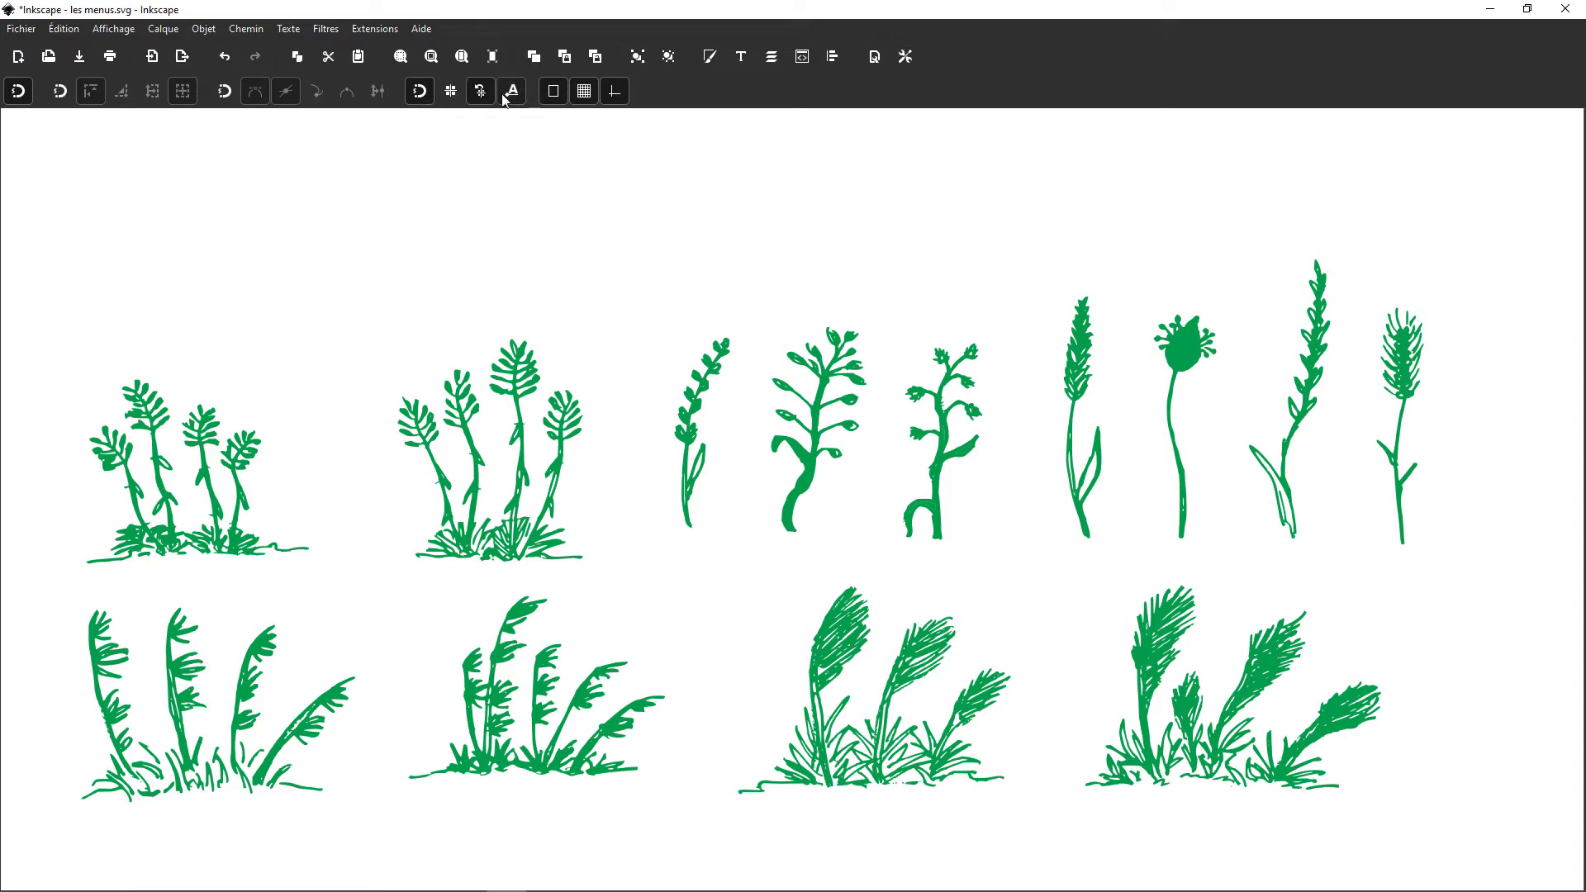
{"action": "left_click", "coordinate": [424, 96]}
{"action": "left_click", "coordinate": [423, 96]}
{"action": "left_click", "coordinate": [424, 96]}
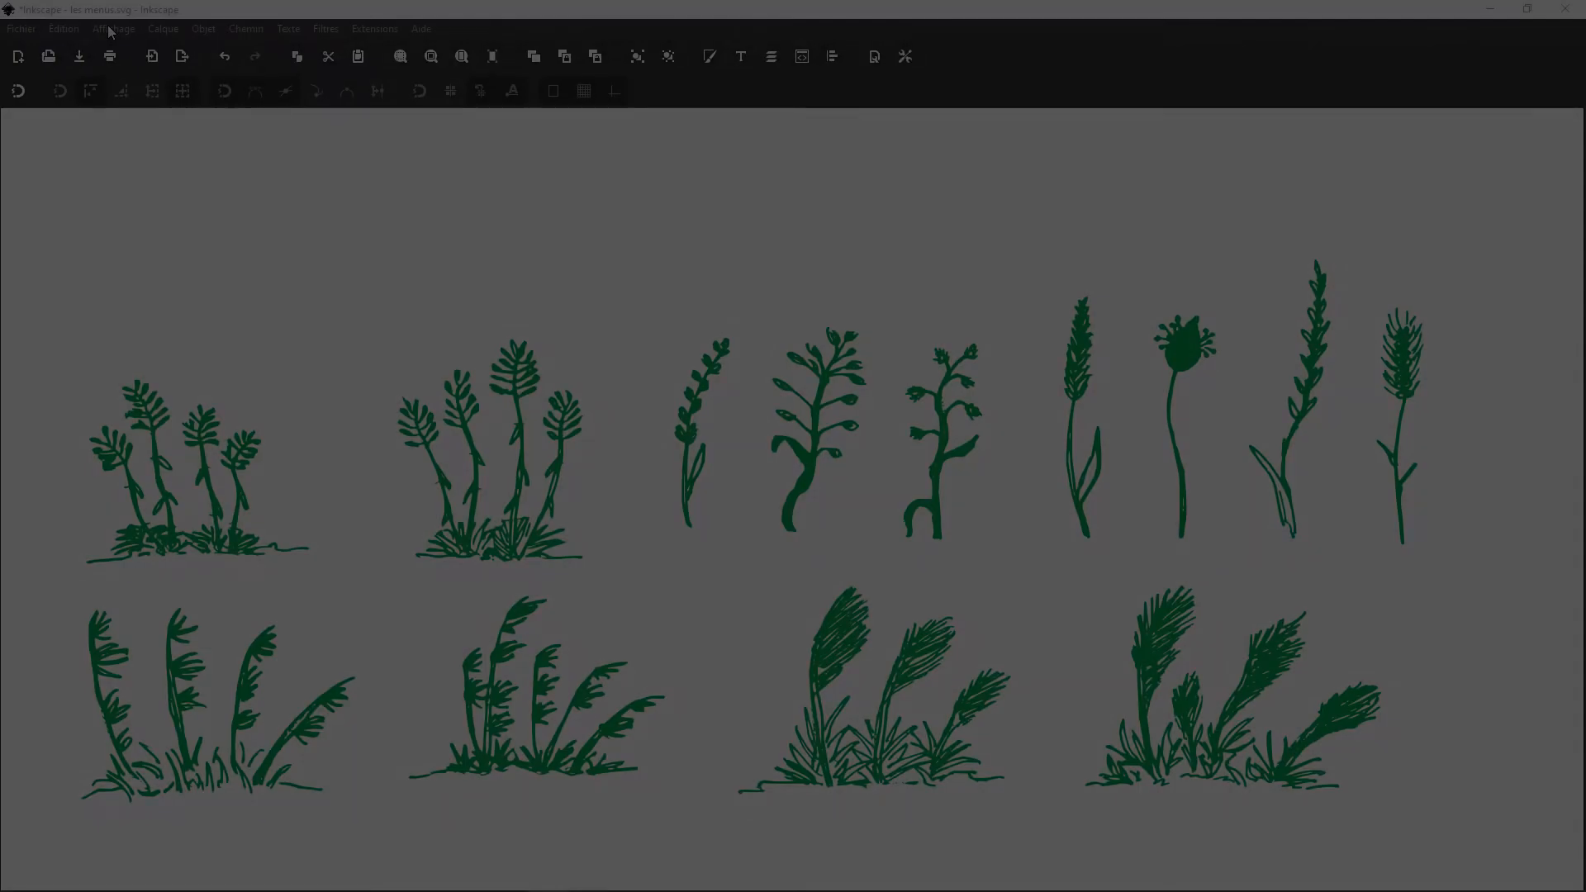
Step: Display the toolbox (Boîte à outils) in the window
{"action": "left_click", "coordinate": [110, 31]}
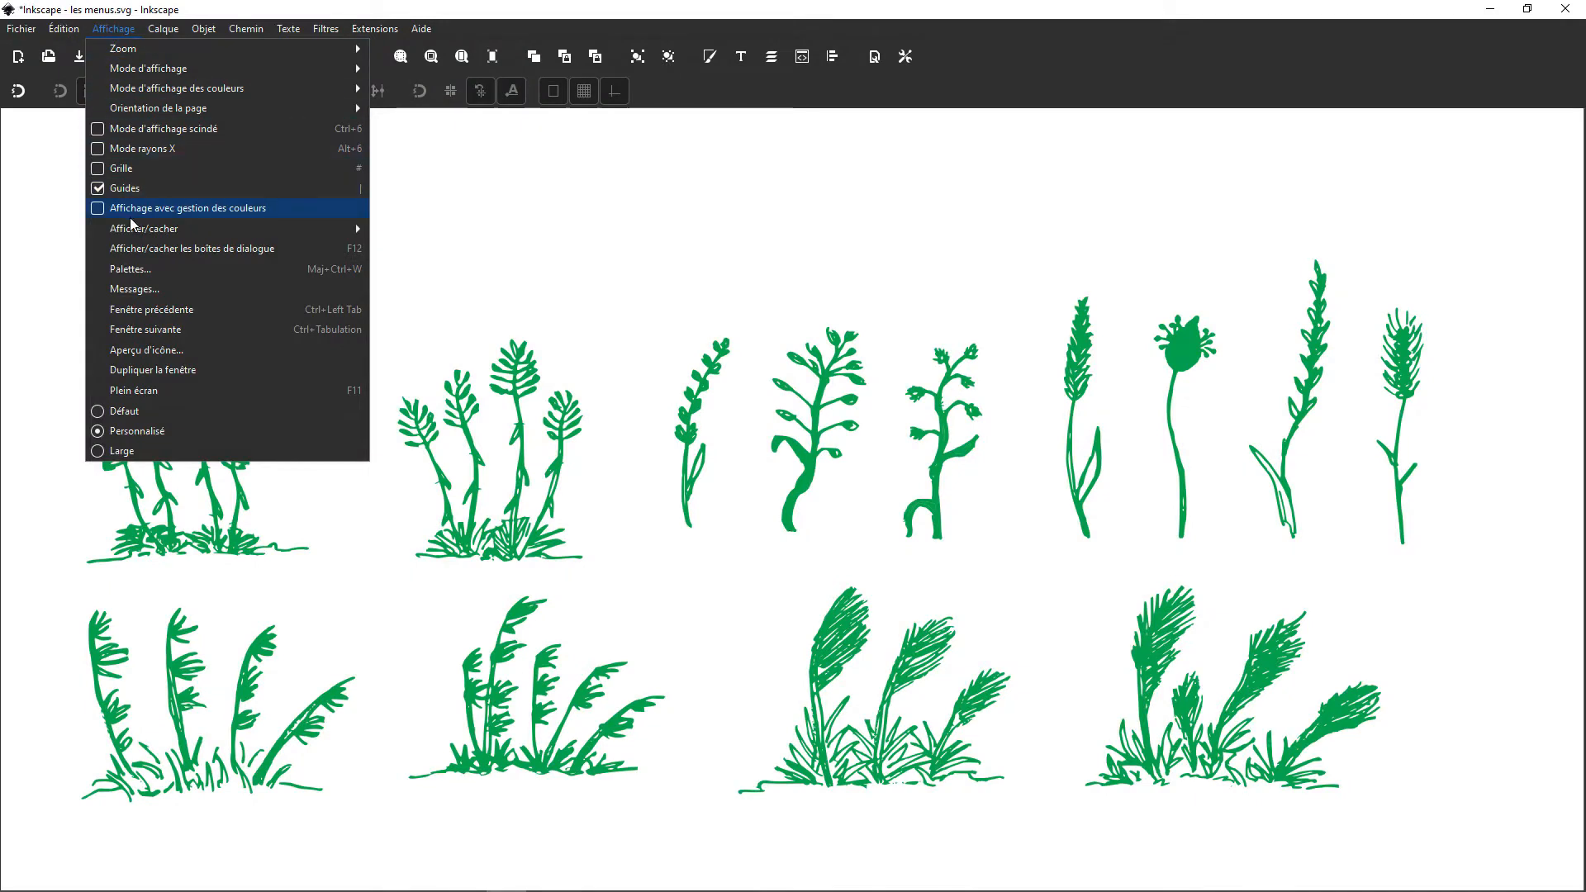
{"action": "mouse_move", "coordinate": [163, 234]}
{"action": "left_click", "coordinate": [404, 290]}
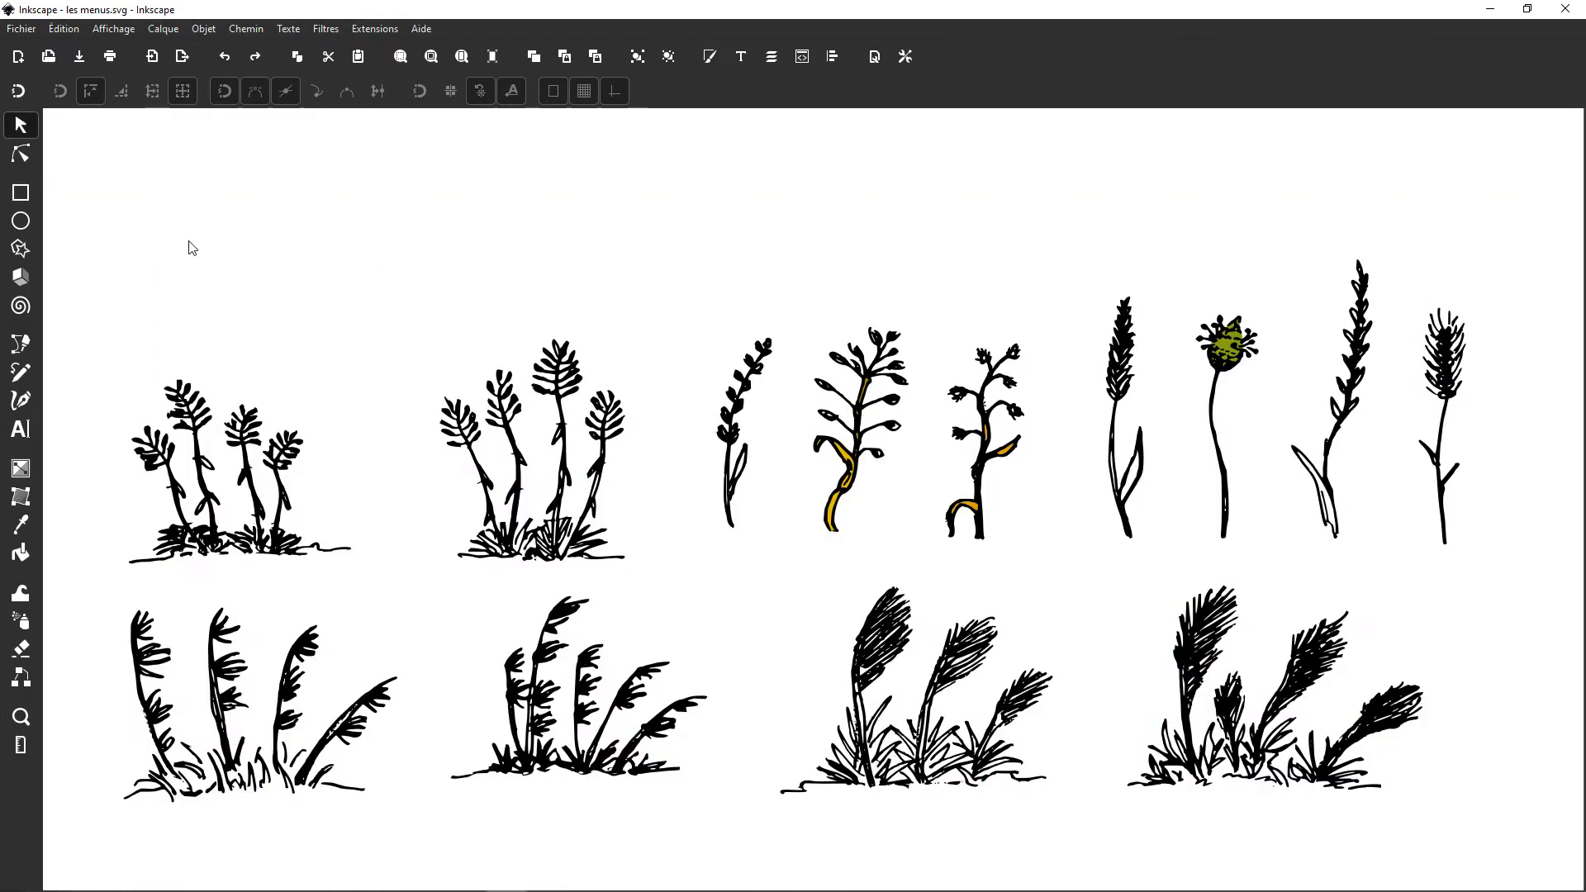
Step: Undo the plants' green fill and demonstrate a rubber-band selection around the first plant clumps
{"action": "key", "text": "ctrl+z"}
{"action": "left_click_drag", "start_coordinate": [82, 194], "coordinate": [743, 635]}
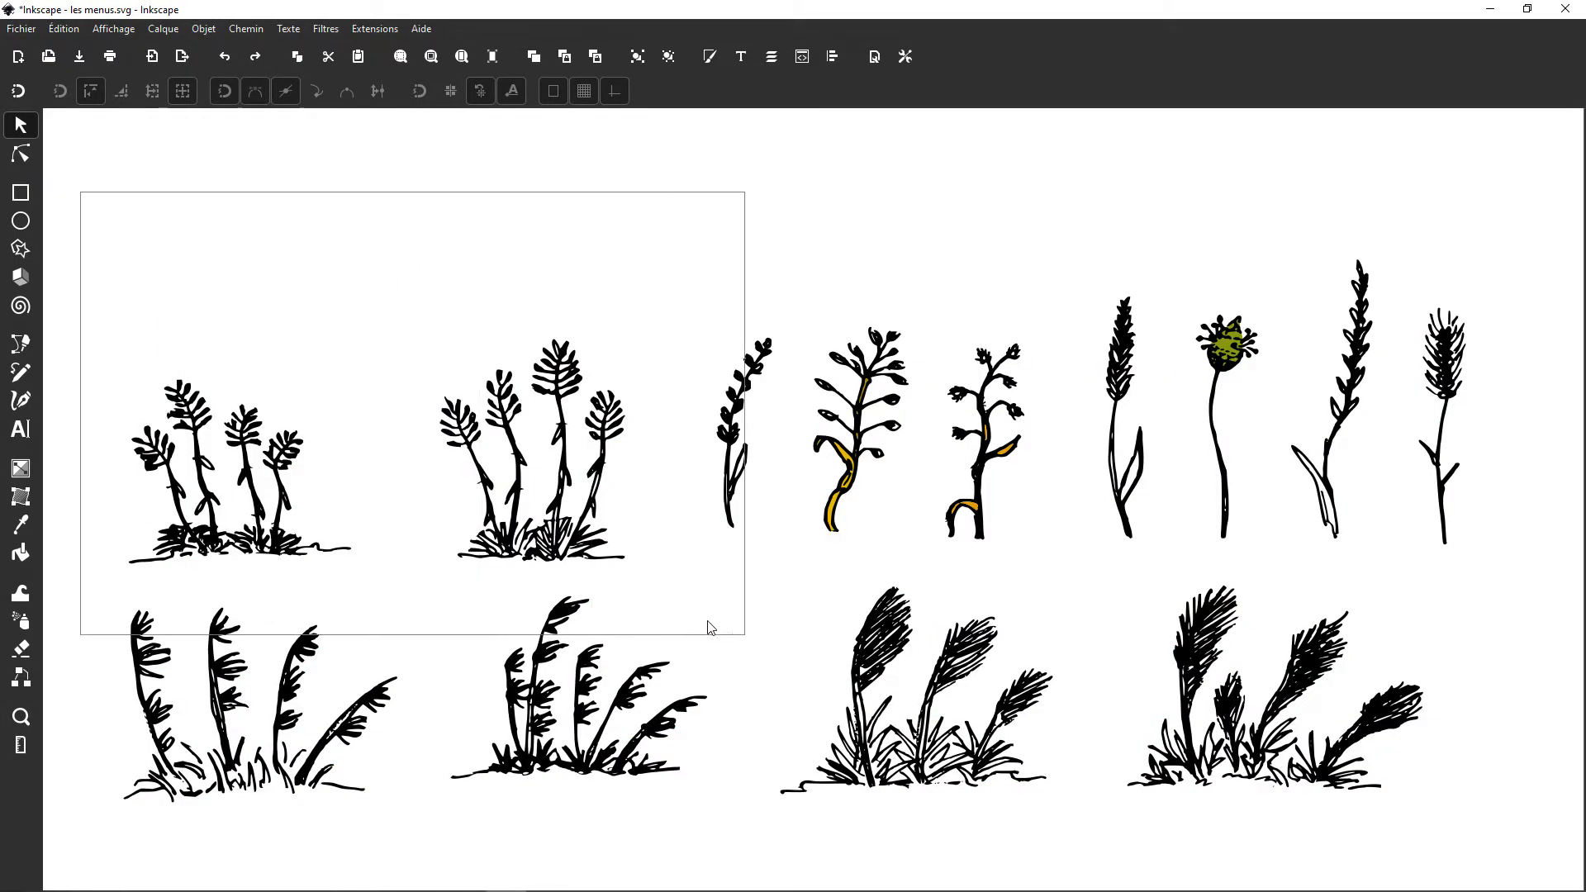
{"action": "left_click", "coordinate": [252, 232]}
Step: Draw a rectangle above the first plant clump and a closed three-point pen shape with one curved side beside it
{"action": "left_click", "coordinate": [21, 192]}
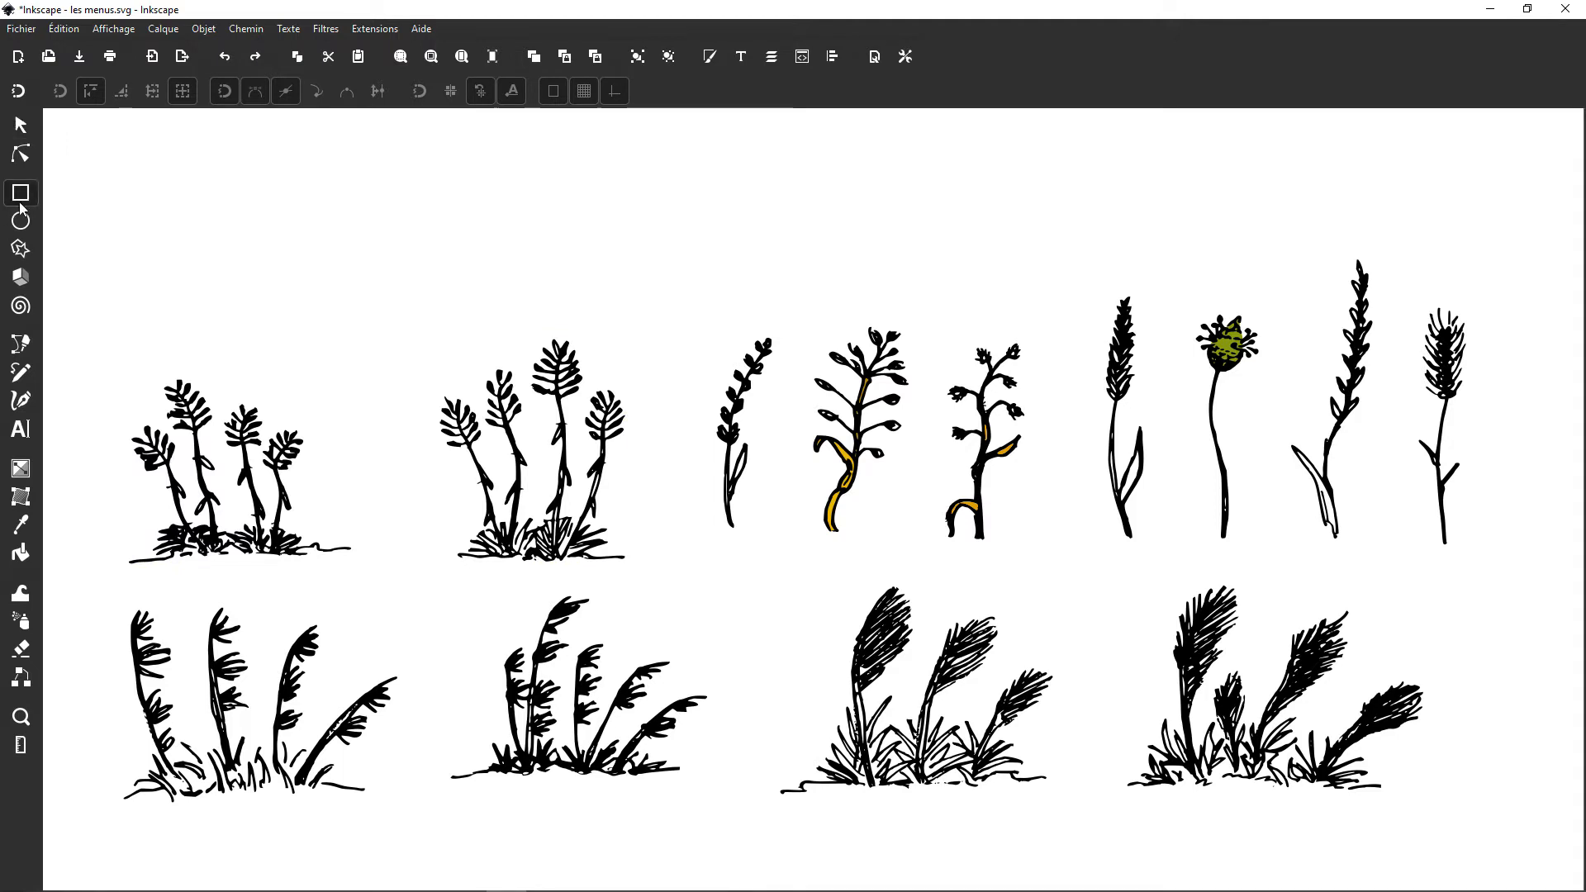
{"action": "left_click_drag", "start_coordinate": [125, 199], "coordinate": [321, 323]}
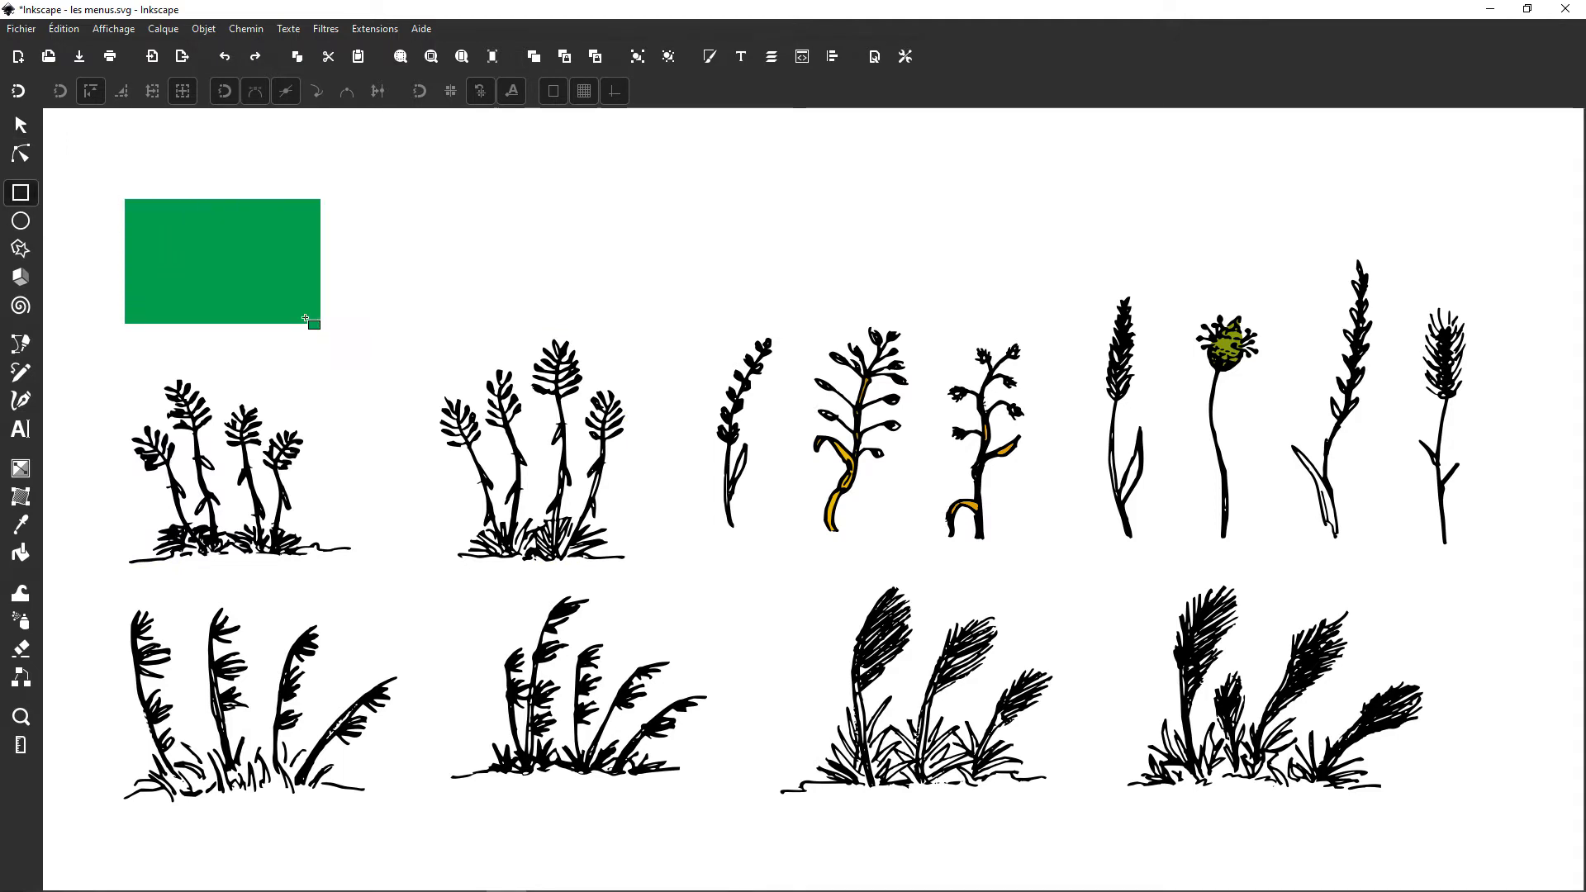
{"action": "left_click", "coordinate": [23, 351]}
{"action": "left_click_drag", "start_coordinate": [400, 218], "coordinate": [414, 259]}
{"action": "left_click", "coordinate": [493, 294]}
{"action": "left_click", "coordinate": [517, 214]}
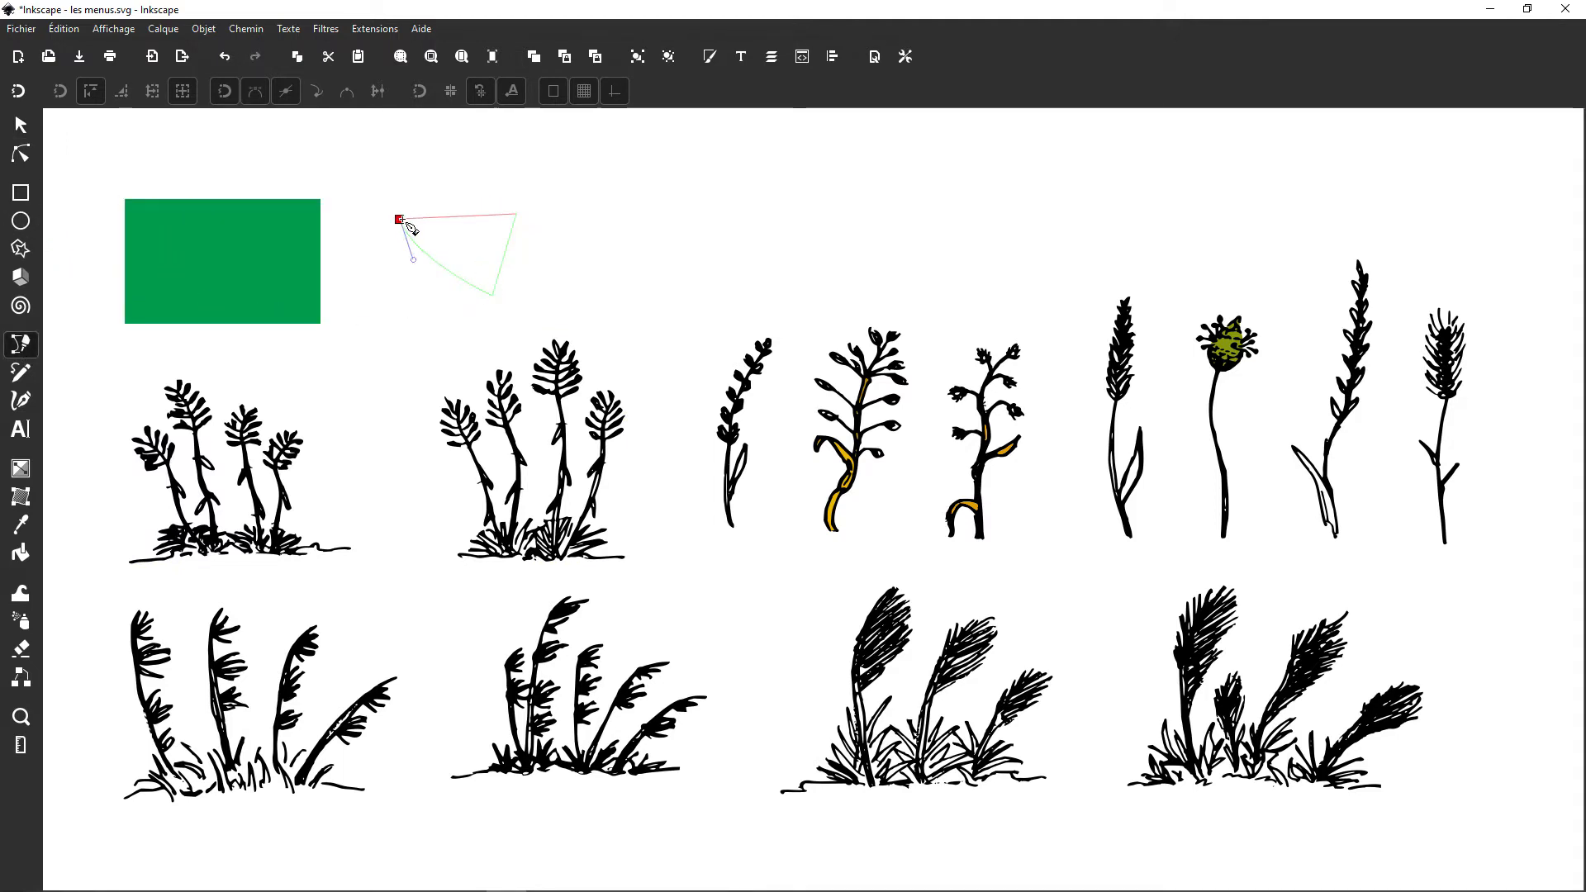
{"action": "left_click", "coordinate": [402, 220]}
Step: Apply a purple mesh gradient to the pen shape and spray copies of it above the flowers
{"action": "left_click", "coordinate": [21, 497]}
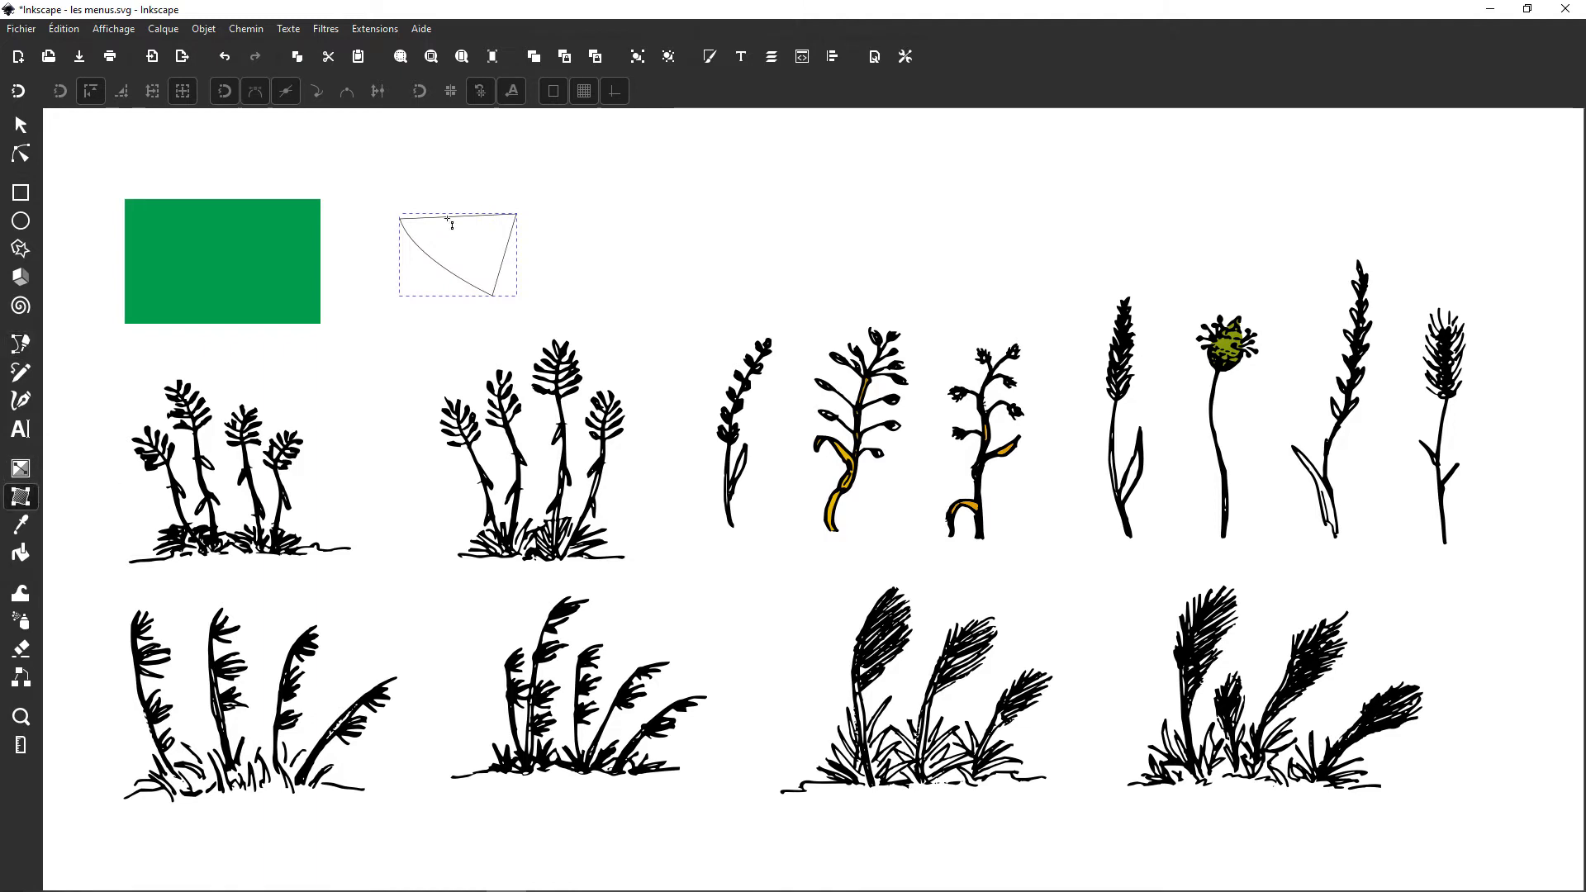
{"action": "left_click_drag", "start_coordinate": [451, 223], "coordinate": [524, 310]}
{"action": "left_click", "coordinate": [21, 621]}
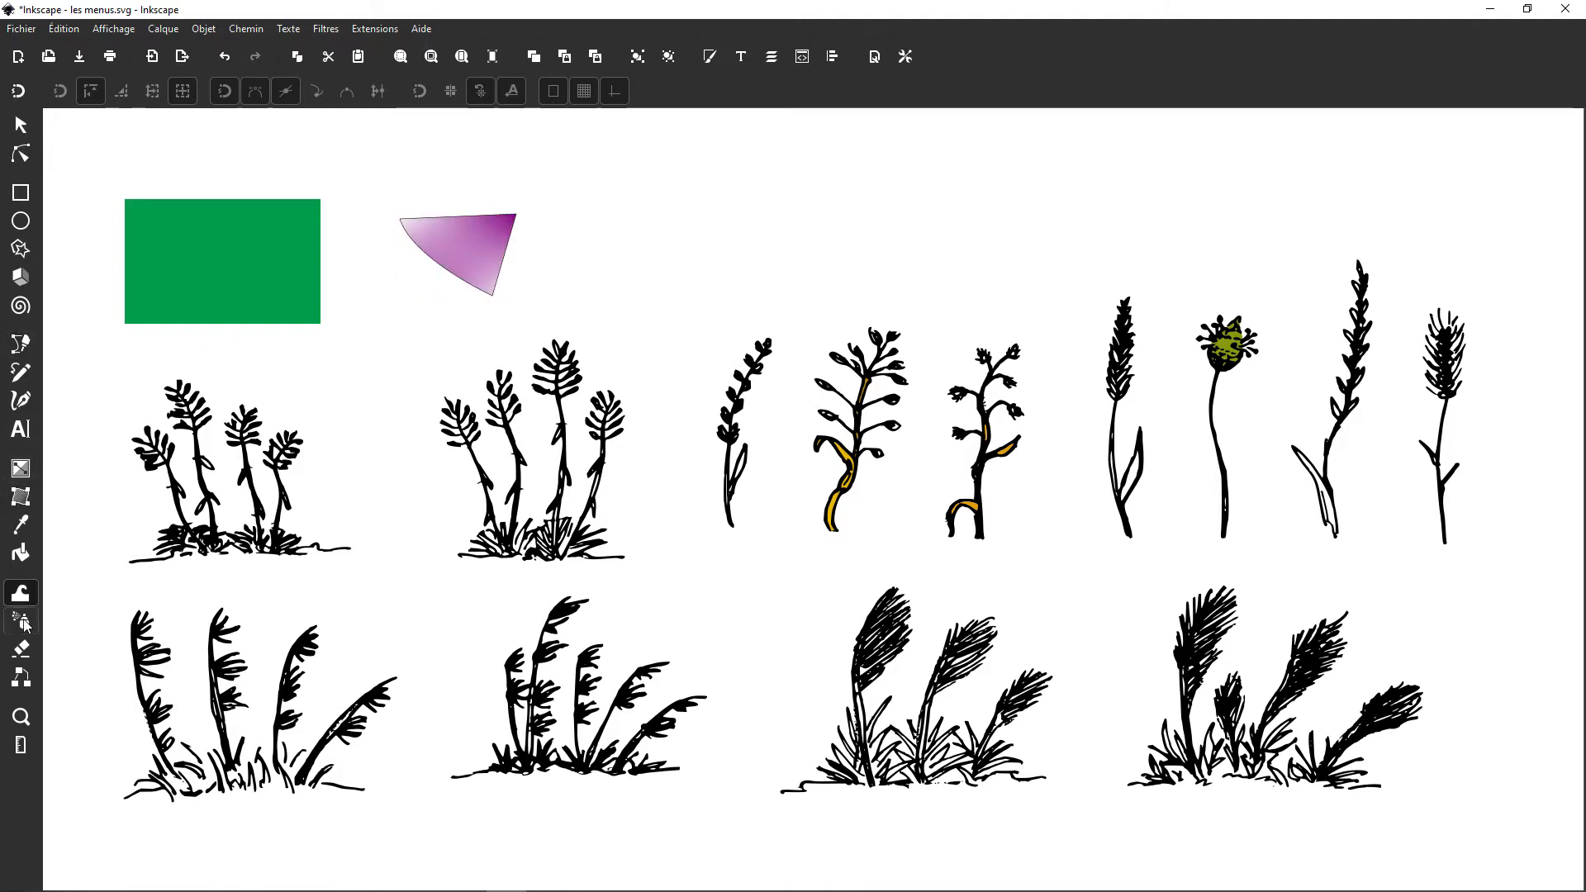
{"action": "mouse_move", "coordinate": [488, 264]}
{"action": "left_mouse_down"}
{"action": "mouse_move", "coordinate": [756, 250]}
{"action": "mouse_move", "coordinate": [900, 173]}
{"action": "left_mouse_up"}
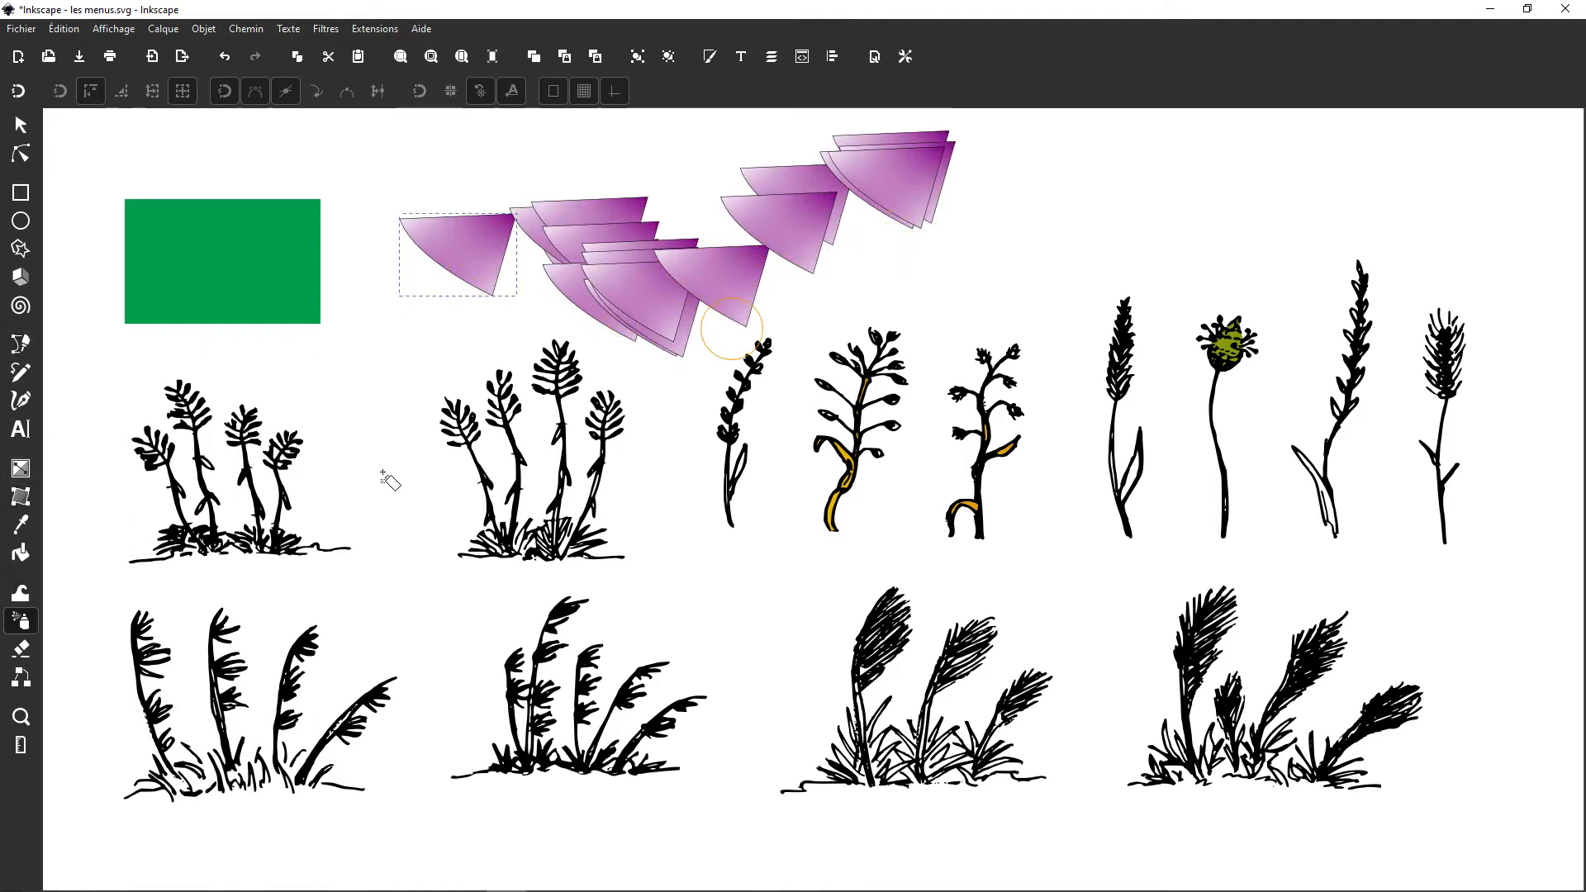
Step: Zoom in on the sprayed shapes with the Zoom tool and zoom back out to examine the whole drawing
{"action": "left_click", "coordinate": [20, 716]}
{"action": "left_click_drag", "start_coordinate": [432, 214], "coordinate": [625, 561]}
{"action": "scroll", "coordinate": [615, 584], "scroll_direction": "down", "scroll_amount": 4}
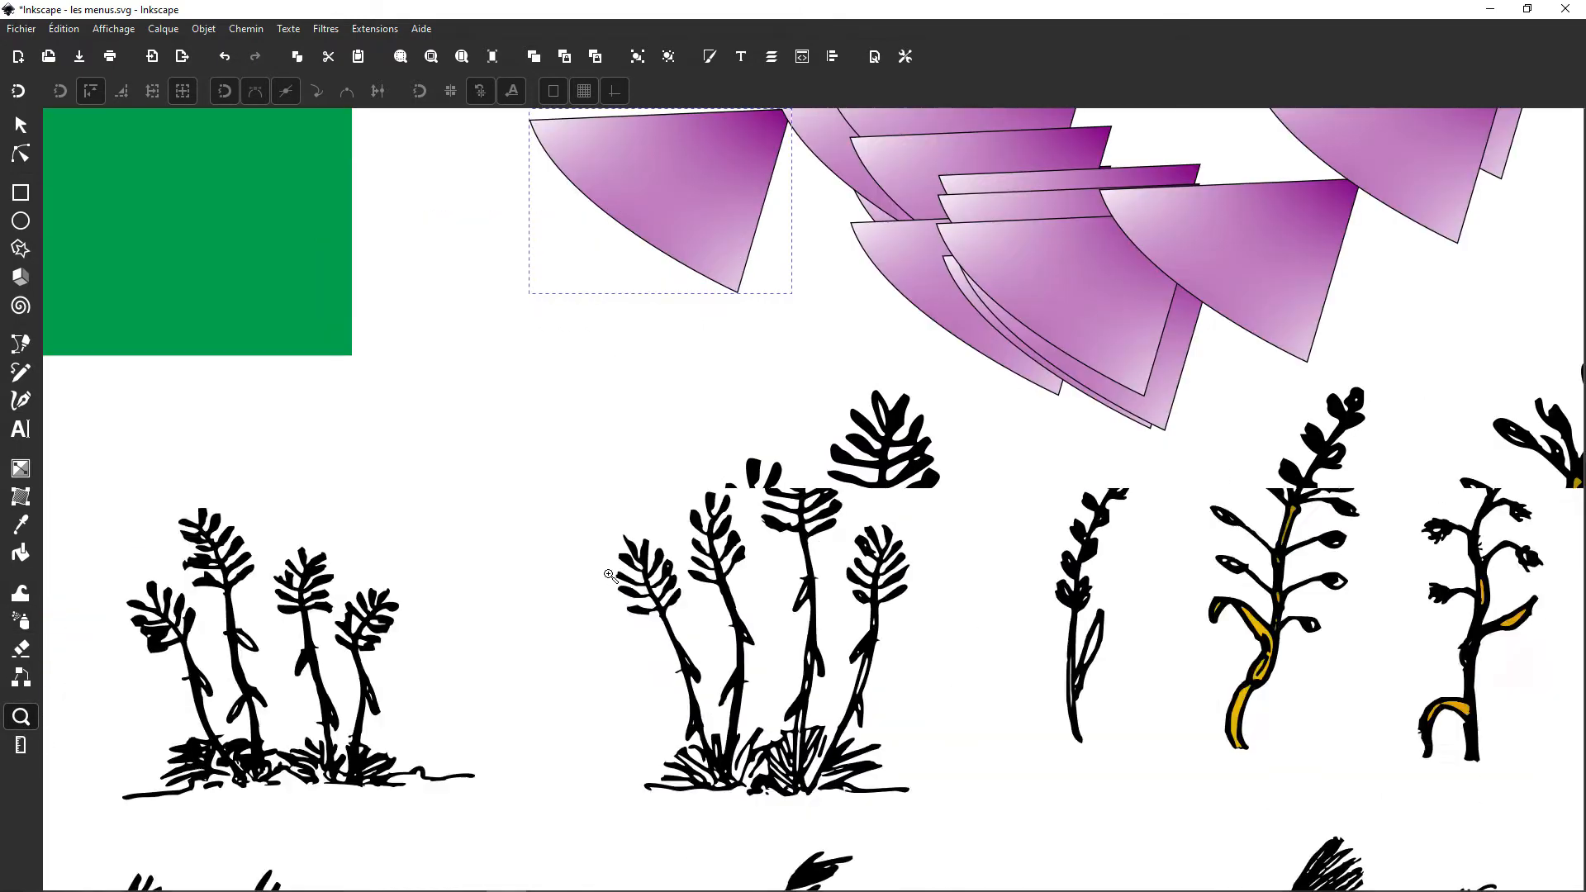
{"action": "scroll", "coordinate": [1133, 693], "scroll_direction": "down", "scroll_amount": 1}
{"action": "scroll", "coordinate": [1108, 768], "scroll_direction": "up", "scroll_amount": 1}
{"action": "scroll", "coordinate": [923, 606], "scroll_direction": "up", "scroll_amount": 1}
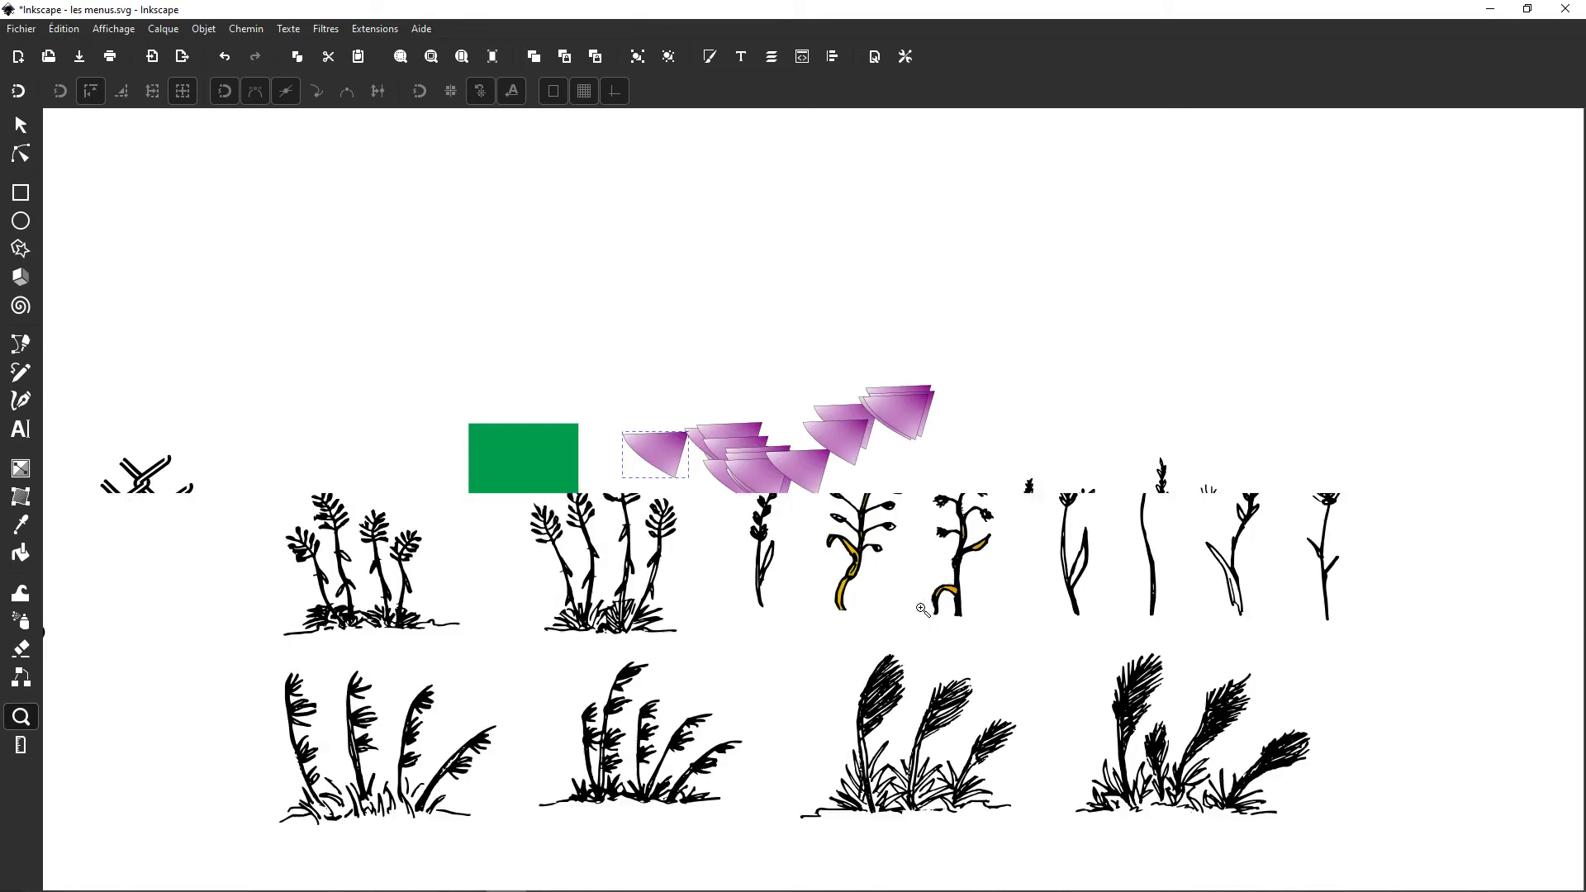
{"action": "scroll", "coordinate": [776, 552], "scroll_direction": "down", "scroll_amount": 2}
{"action": "scroll", "coordinate": [975, 512], "scroll_direction": "up", "scroll_amount": 1}
{"action": "scroll", "coordinate": [975, 512], "scroll_direction": "down", "scroll_amount": 1}
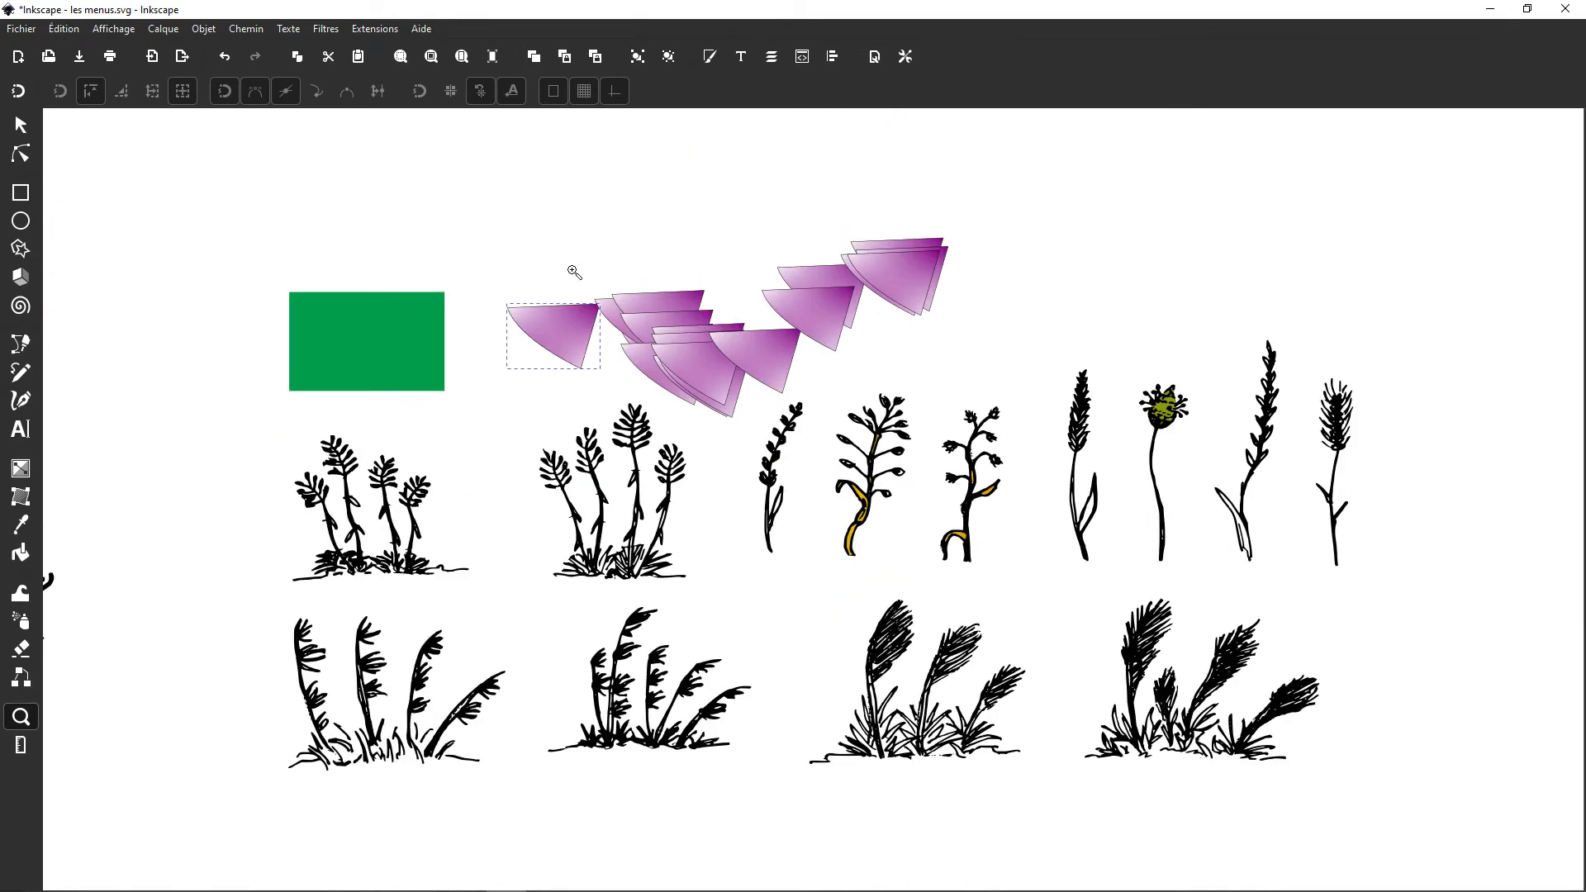
Step: Undo the sprayed copies, the mesh gradient, the pen shape and the rectangle
{"action": "key", "text": "ctrl+z"}
{"action": "key", "text": "ctrl+z"}
{"action": "key", "text": "ctrl+z"}
{"action": "key", "text": "ctrl+z"}
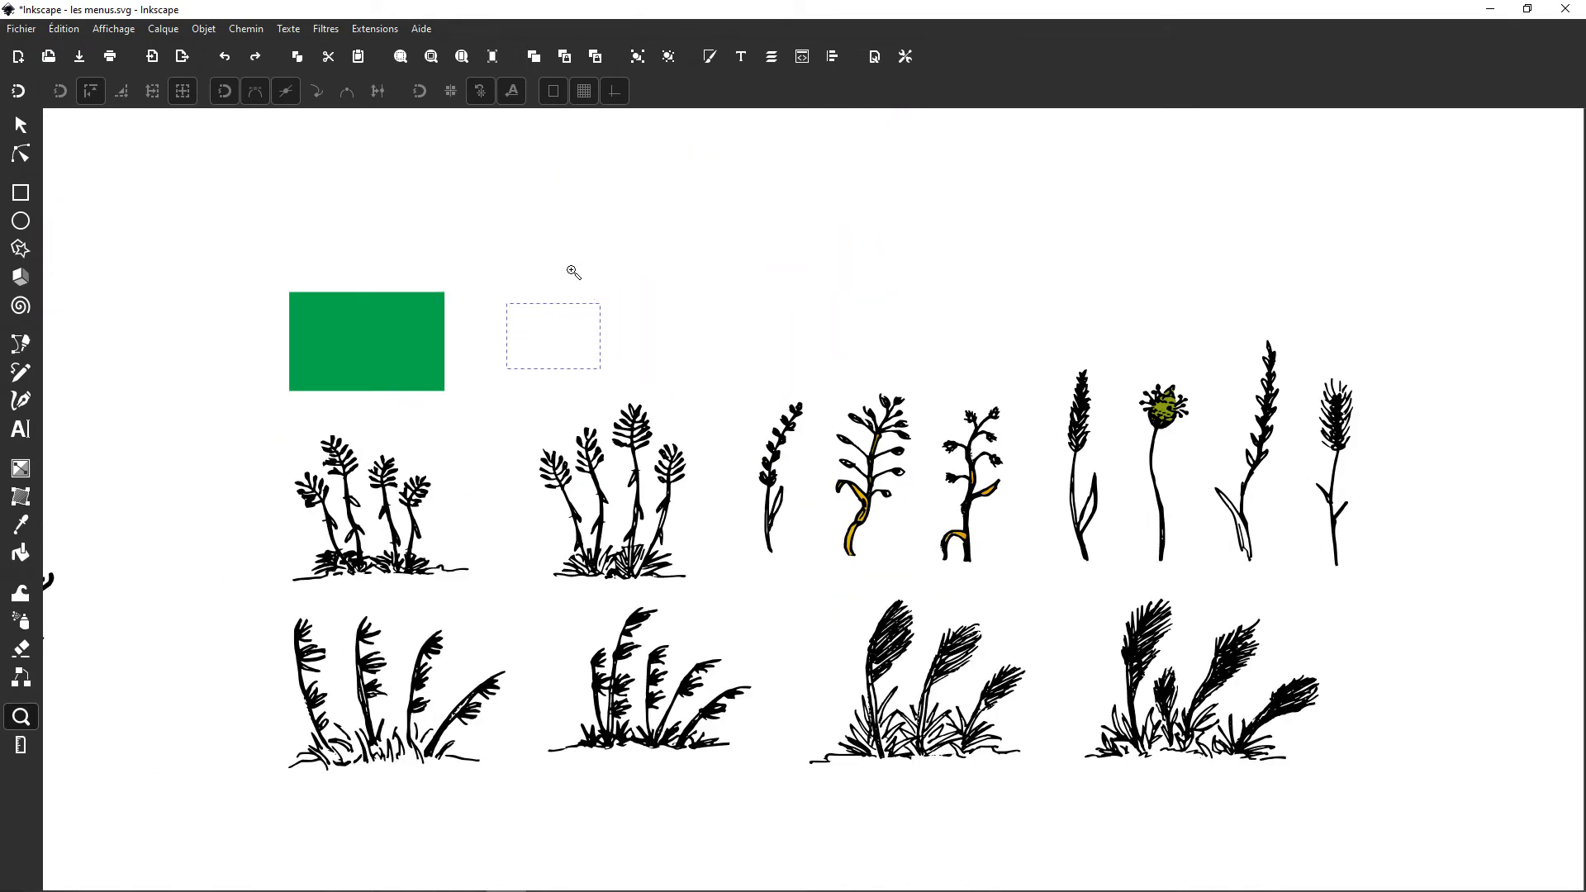
Step: Select the group of single-stem flowers with the Selector and zoom in near the second plant clump
{"action": "key", "text": "s"}
{"action": "left_click", "coordinate": [399, 529]}
{"action": "left_click", "coordinate": [859, 512]}
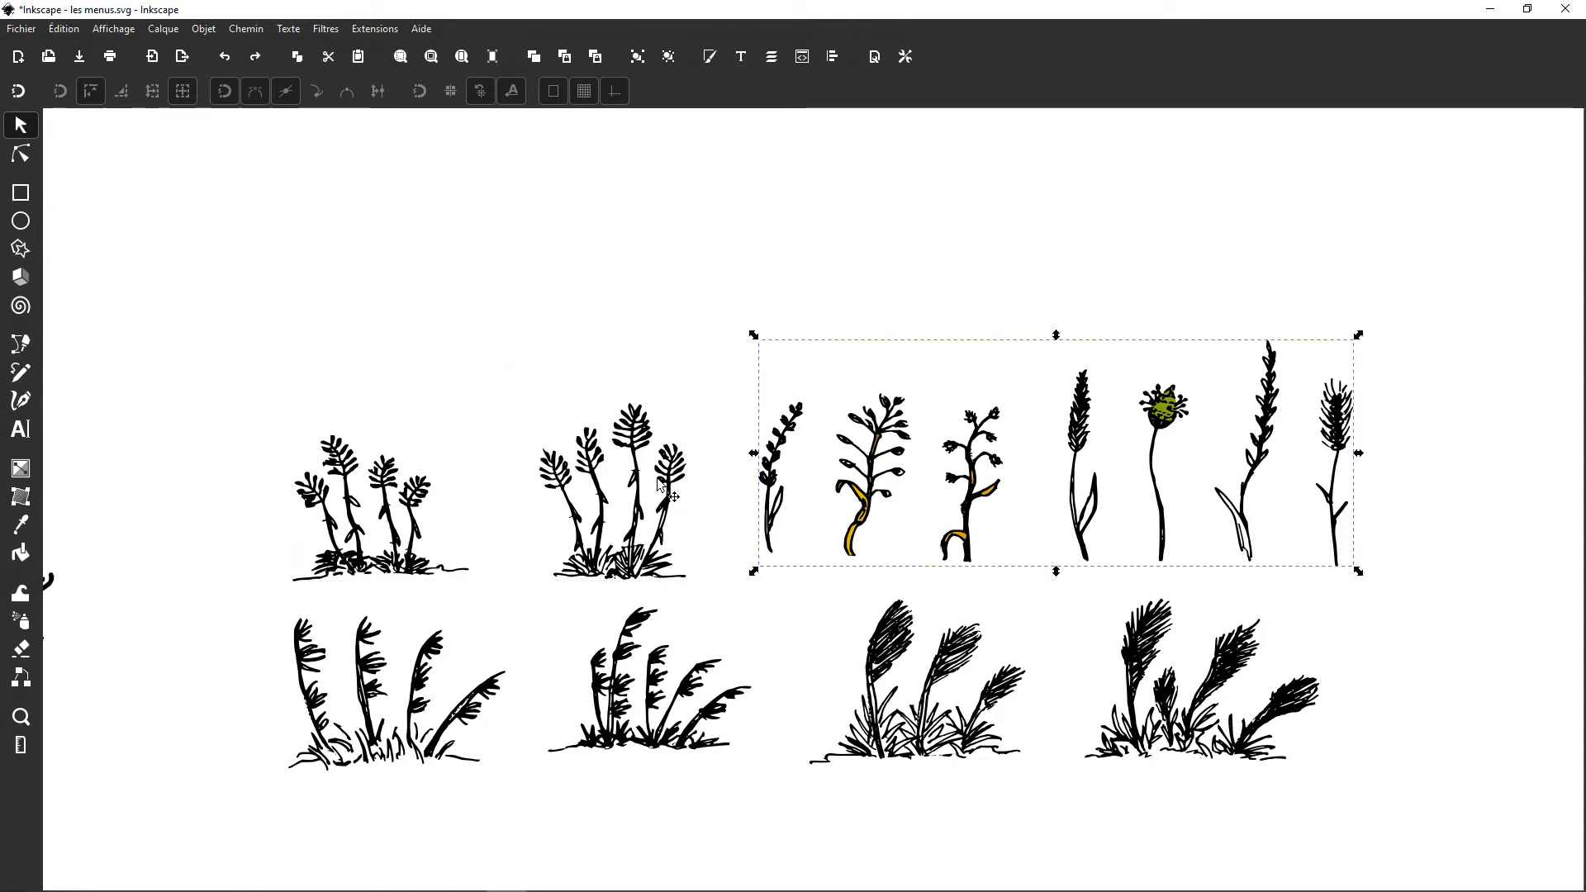
{"action": "key", "text": "z"}
{"action": "left_click", "coordinate": [541, 375]}
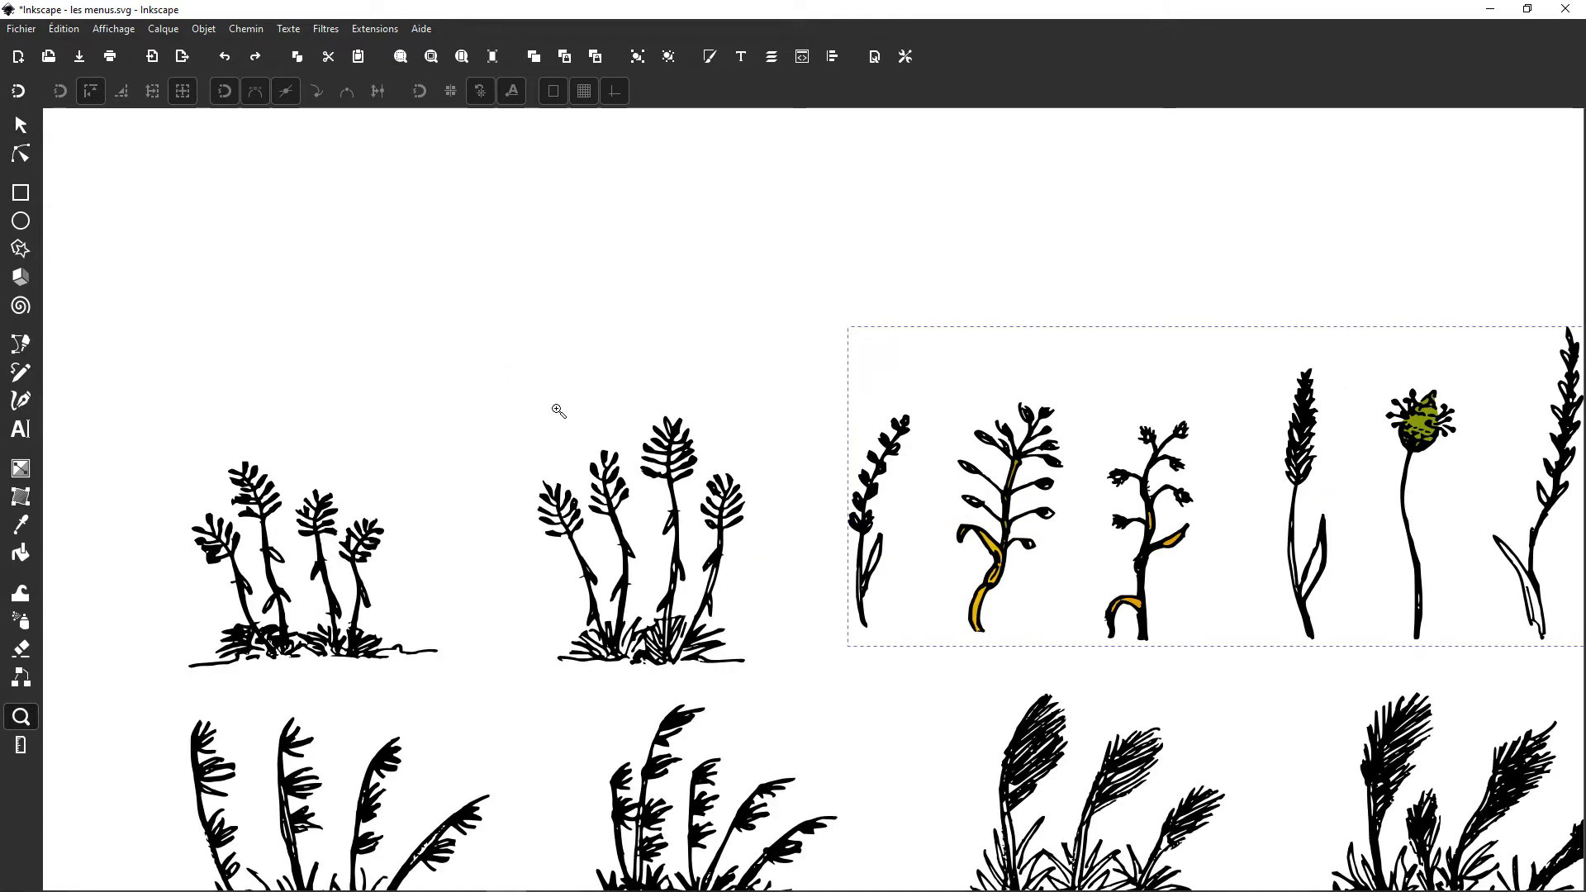
Step: Select the group of two plant clumps in the upper row with the Selector
{"action": "key", "text": "s"}
{"action": "left_click_drag", "start_coordinate": [753, 629], "coordinate": [764, 667]}
{"action": "left_click", "coordinate": [682, 464]}
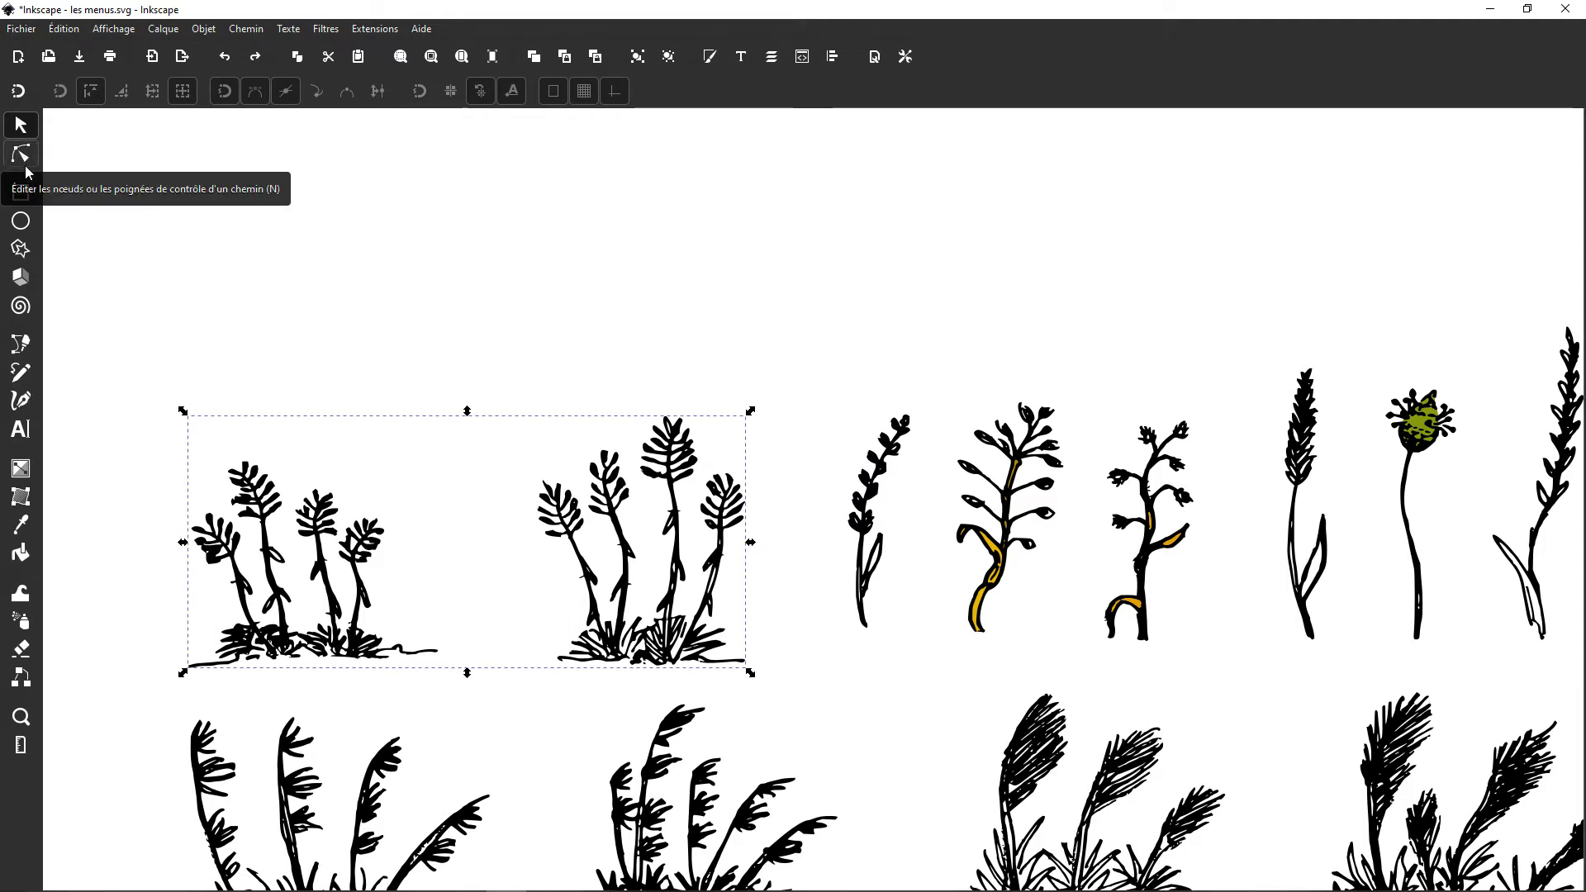
{"action": "left_click", "coordinate": [20, 223]}
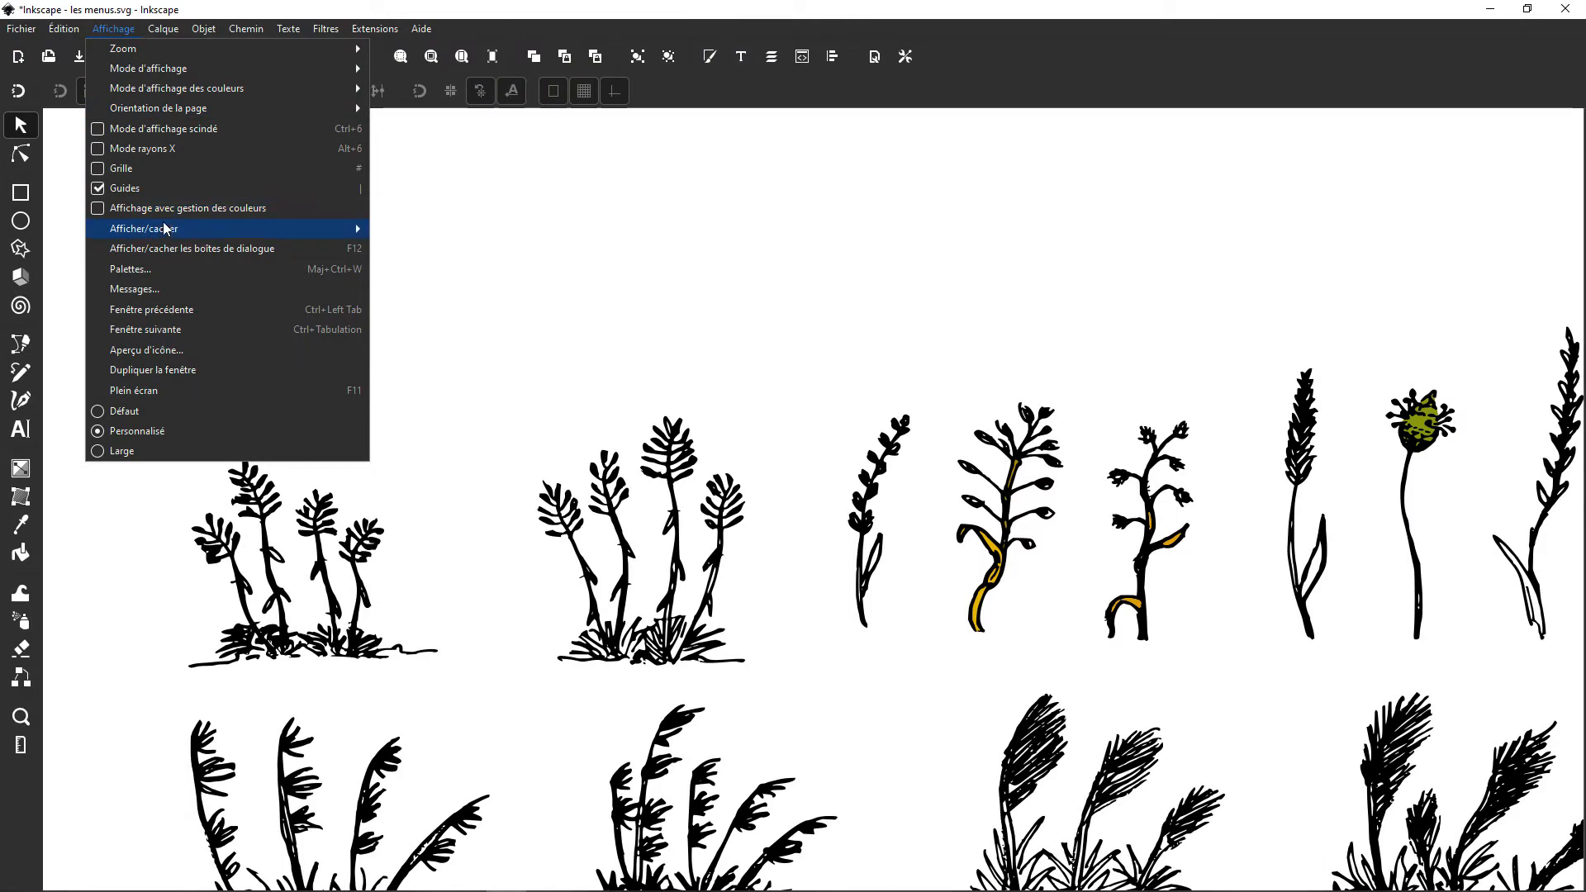
Step: Show the tool controls bar and switch to the Node tool and back to the Selector to compare their options
{"action": "mouse_move", "coordinate": [165, 229]}
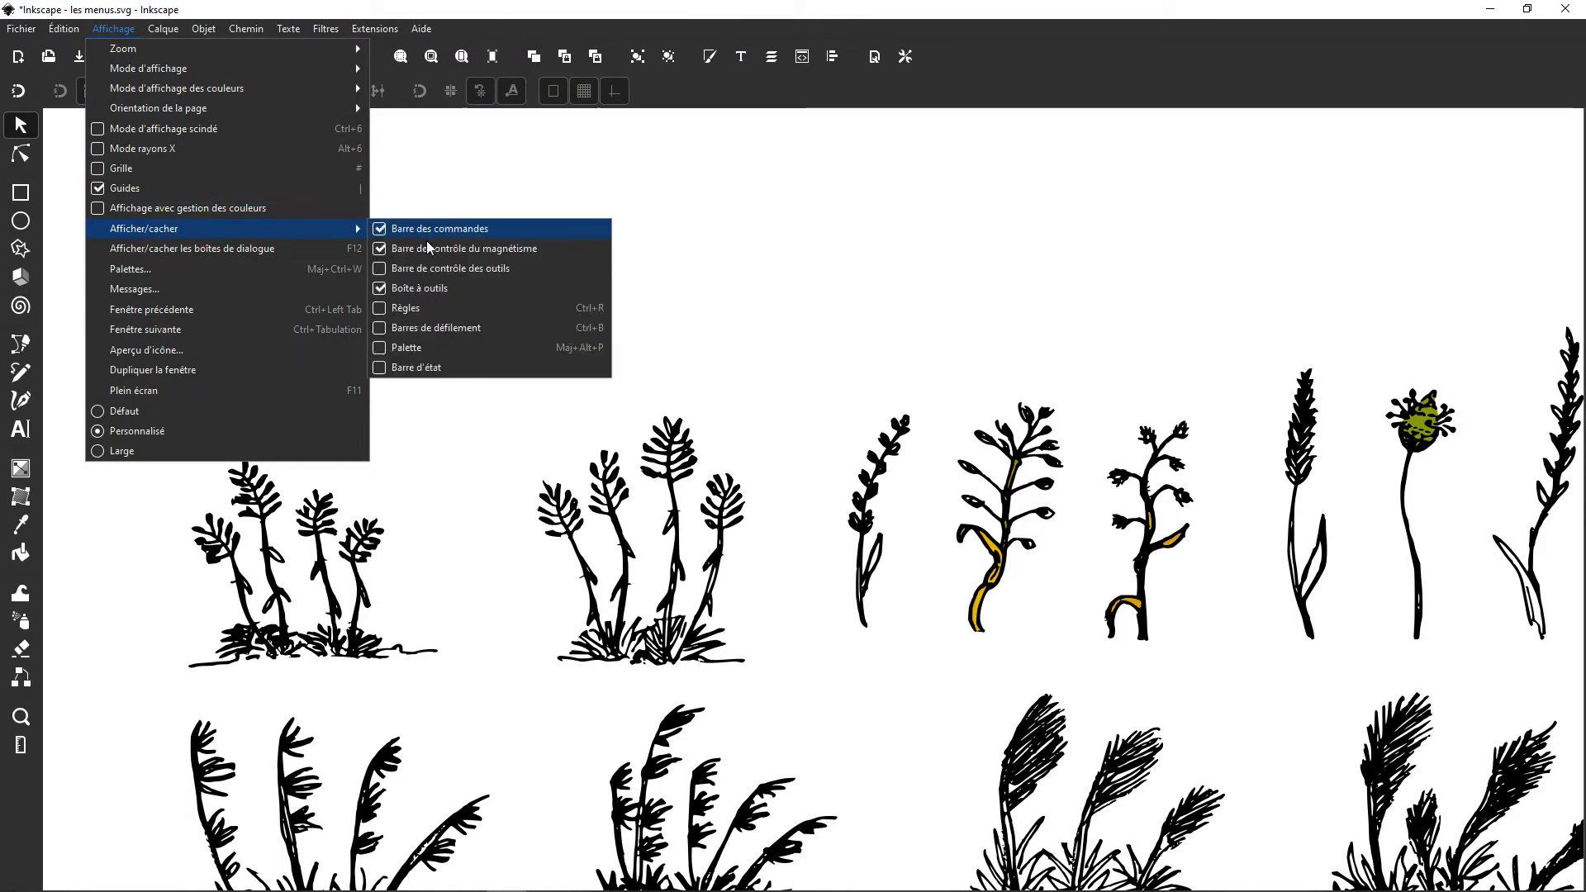
{"action": "left_click", "coordinate": [434, 270]}
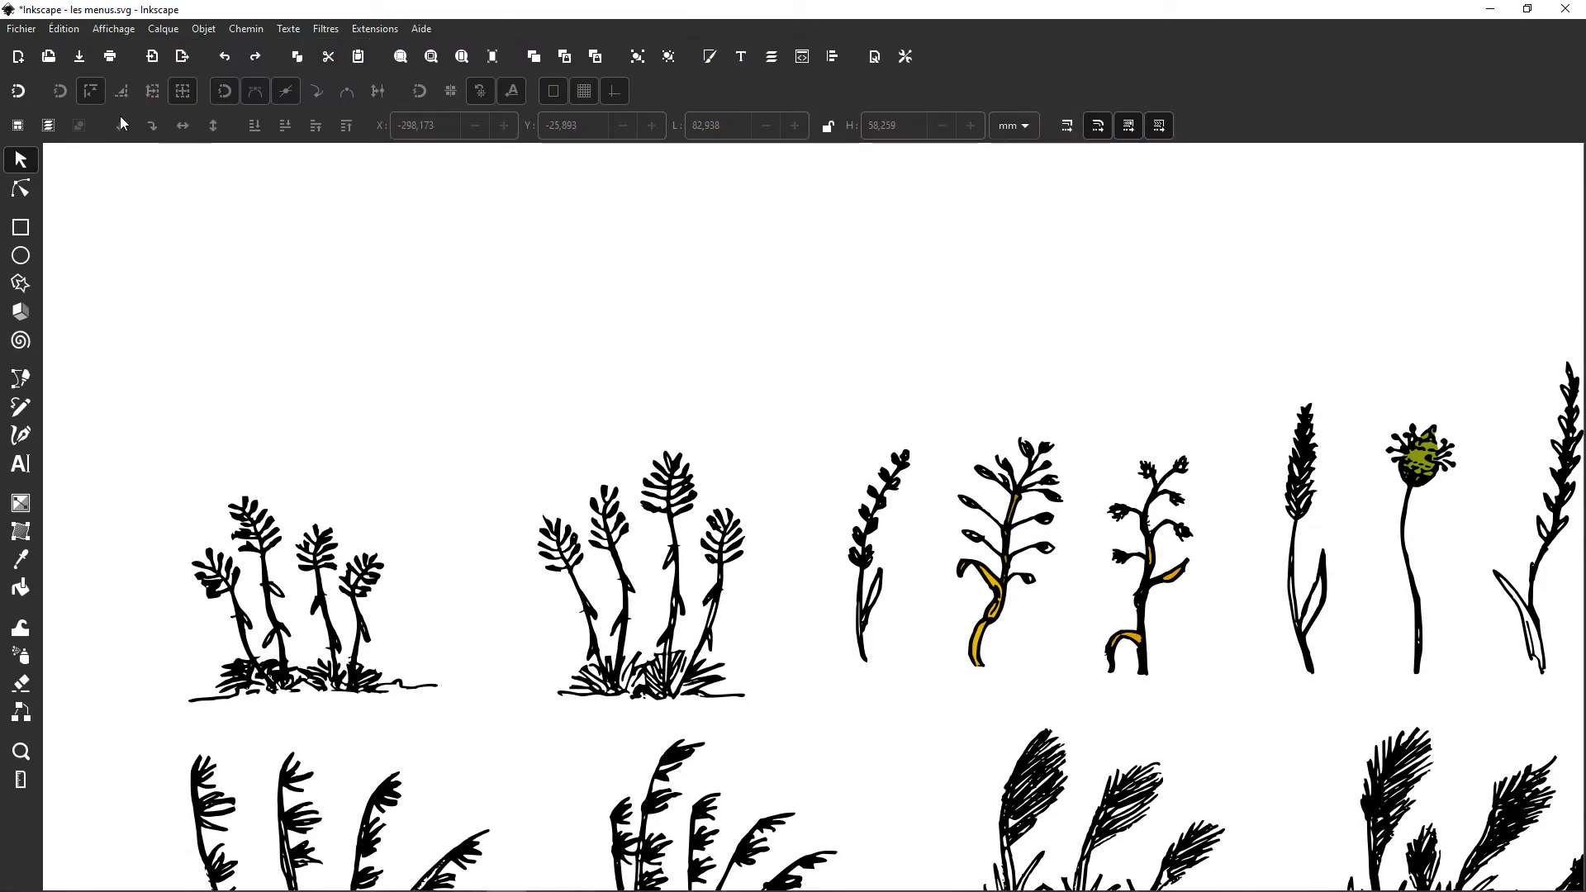
{"action": "left_click", "coordinate": [21, 226]}
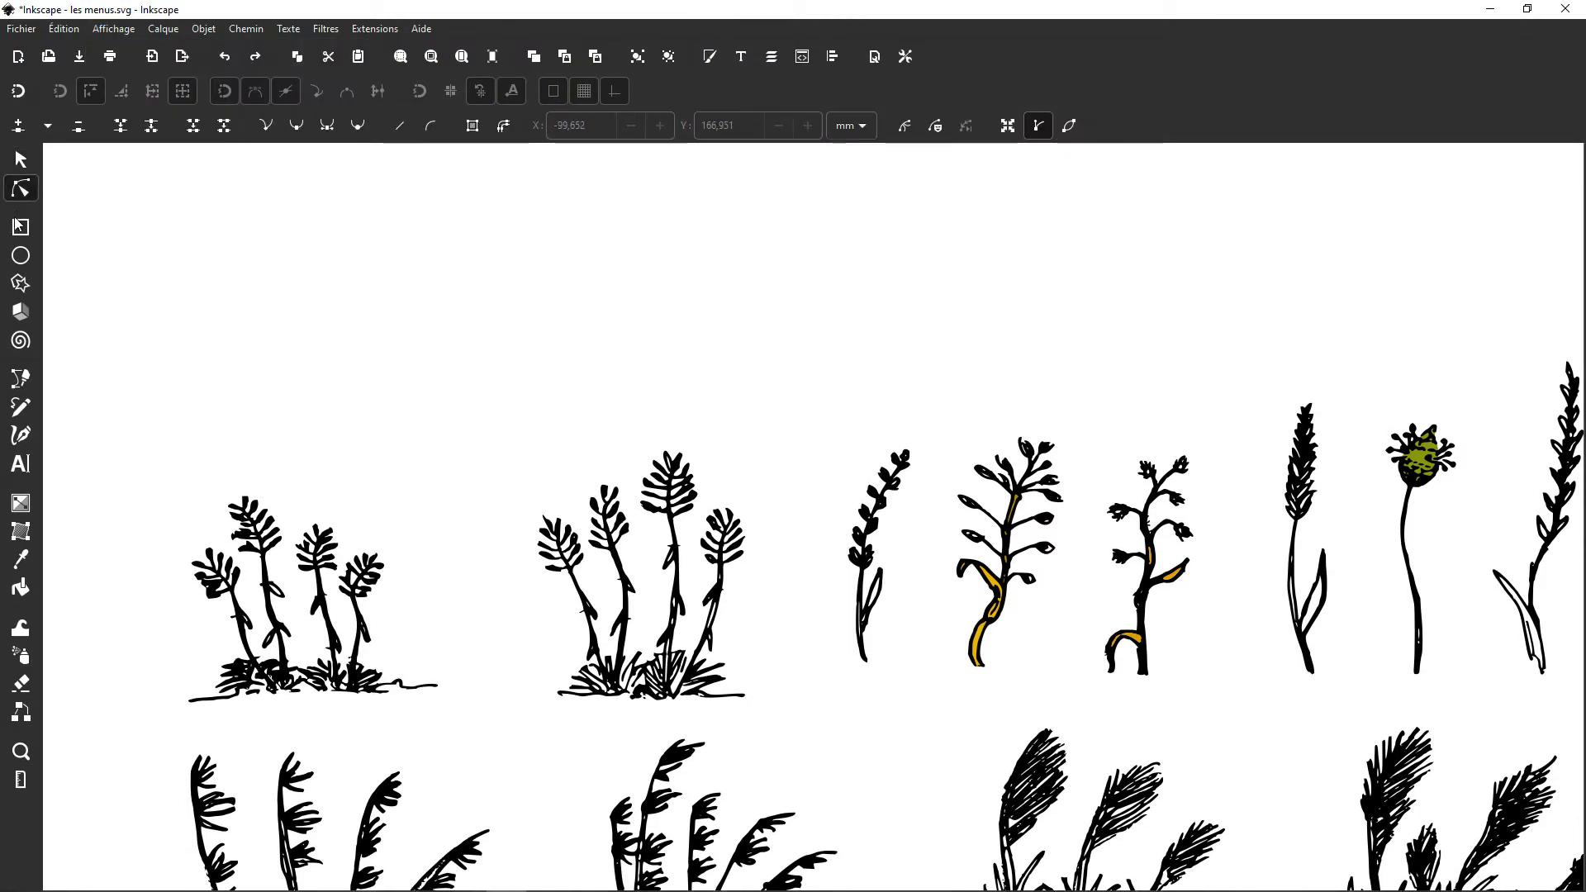
{"action": "left_click", "coordinate": [21, 160]}
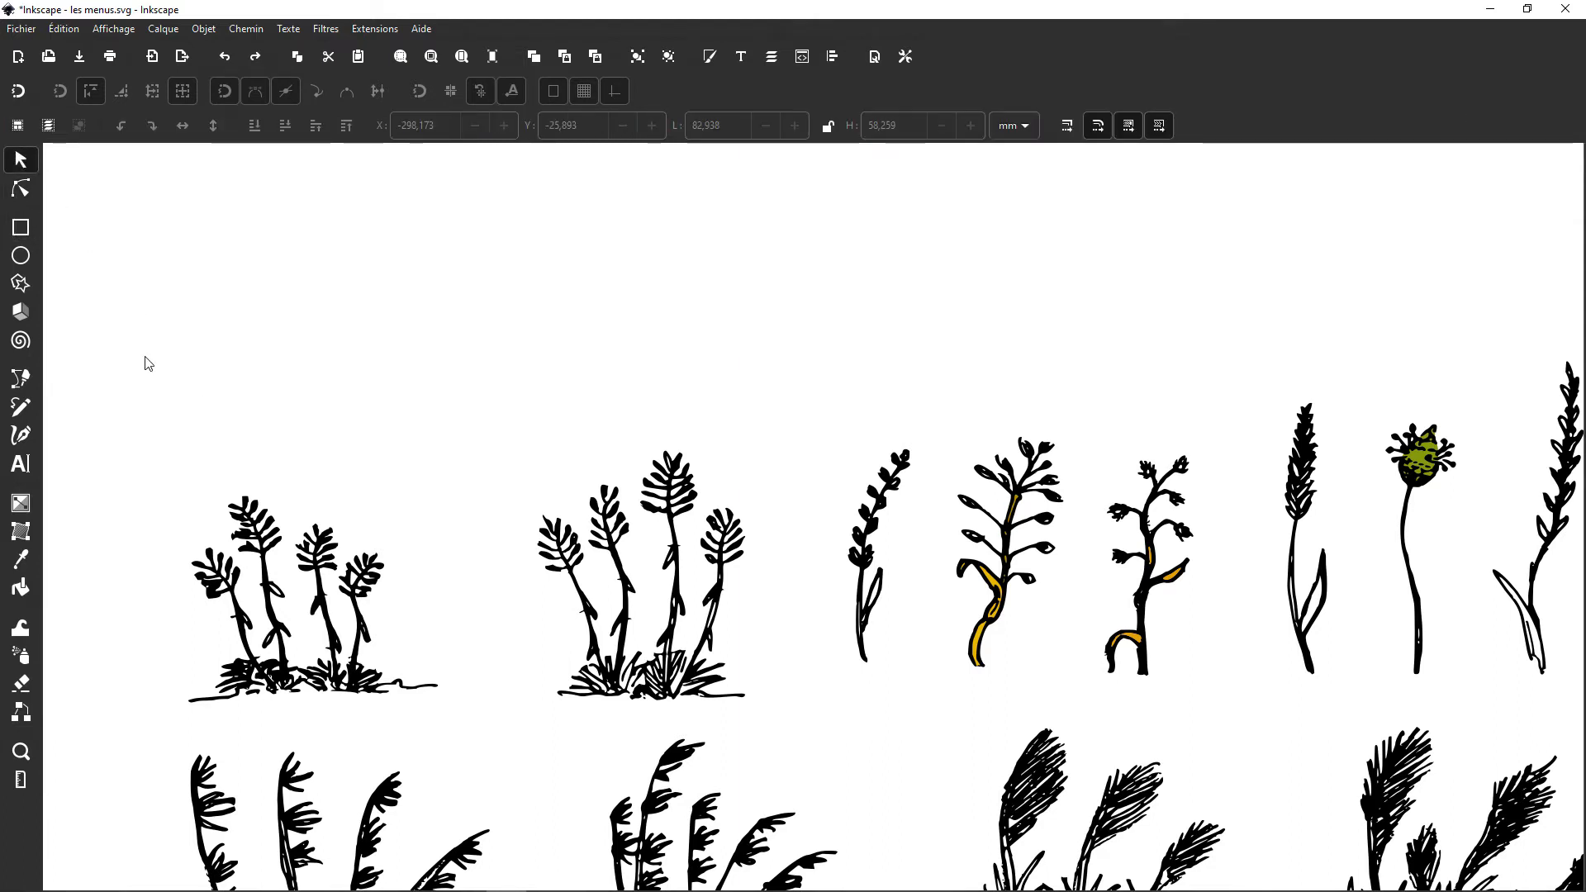
Step: Draw a green rectangle about 218 by 177 mm over the upper plant clumps and select it with the Selector
{"action": "left_click_drag", "start_coordinate": [124, 350], "coordinate": [562, 687]}
{"action": "key", "text": "r"}
{"action": "mouse_move", "coordinate": [297, 371]}
{"action": "left_mouse_down"}
{"action": "mouse_move", "coordinate": [574, 785]}
{"action": "mouse_move", "coordinate": [742, 732]}
{"action": "left_mouse_up"}
{"action": "key", "text": "s"}
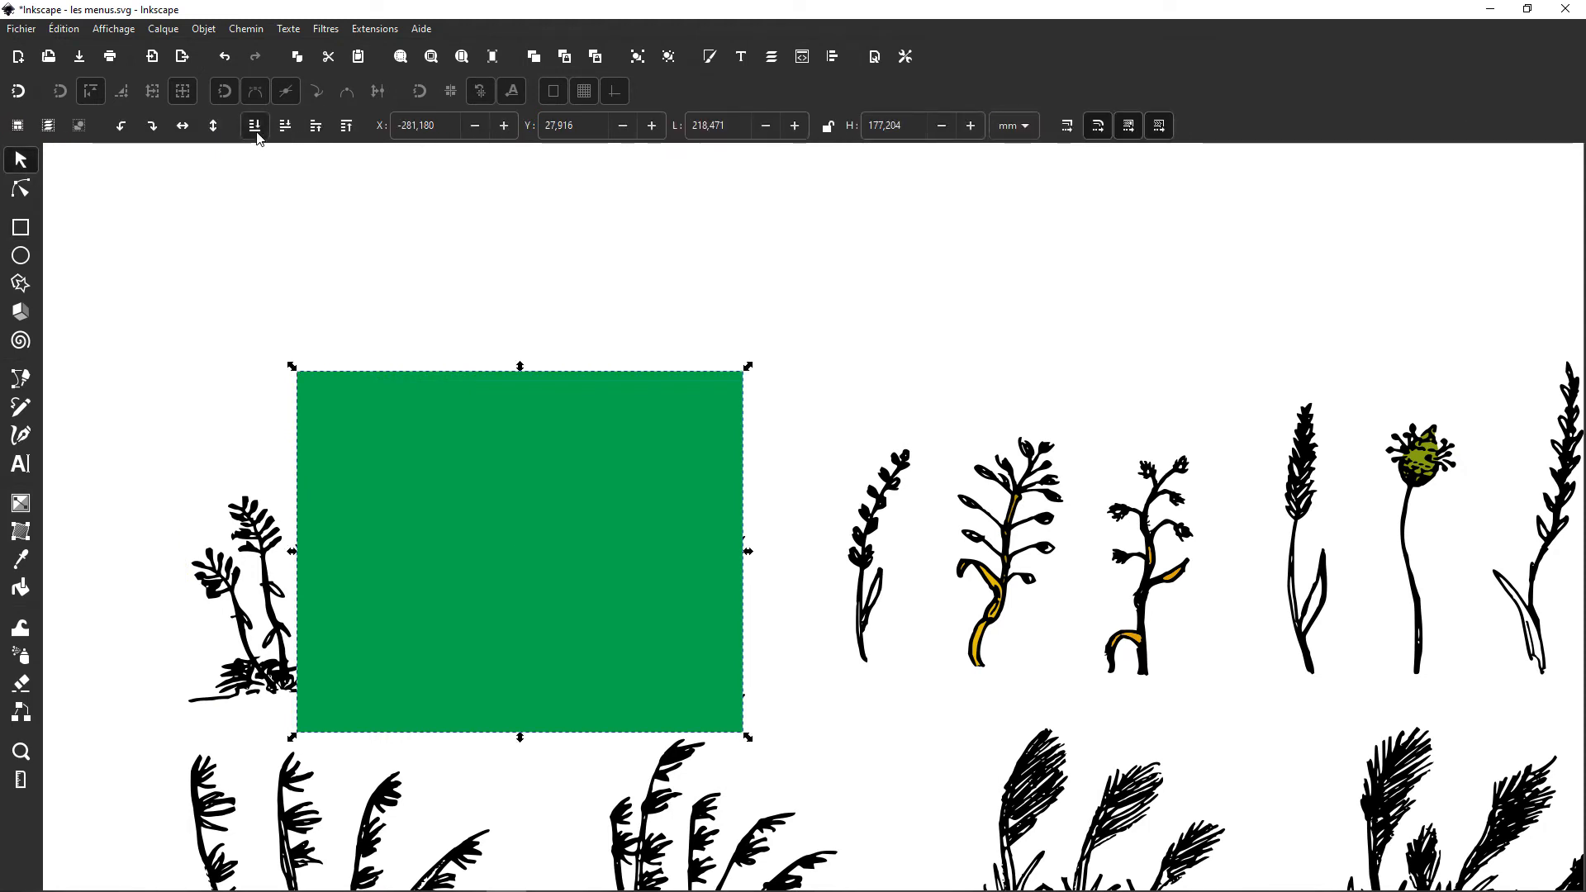
Step: Raise the green rectangle to the top of the stack and send it behind all other objects
{"action": "left_click", "coordinate": [346, 128]}
{"action": "left_click", "coordinate": [342, 136]}
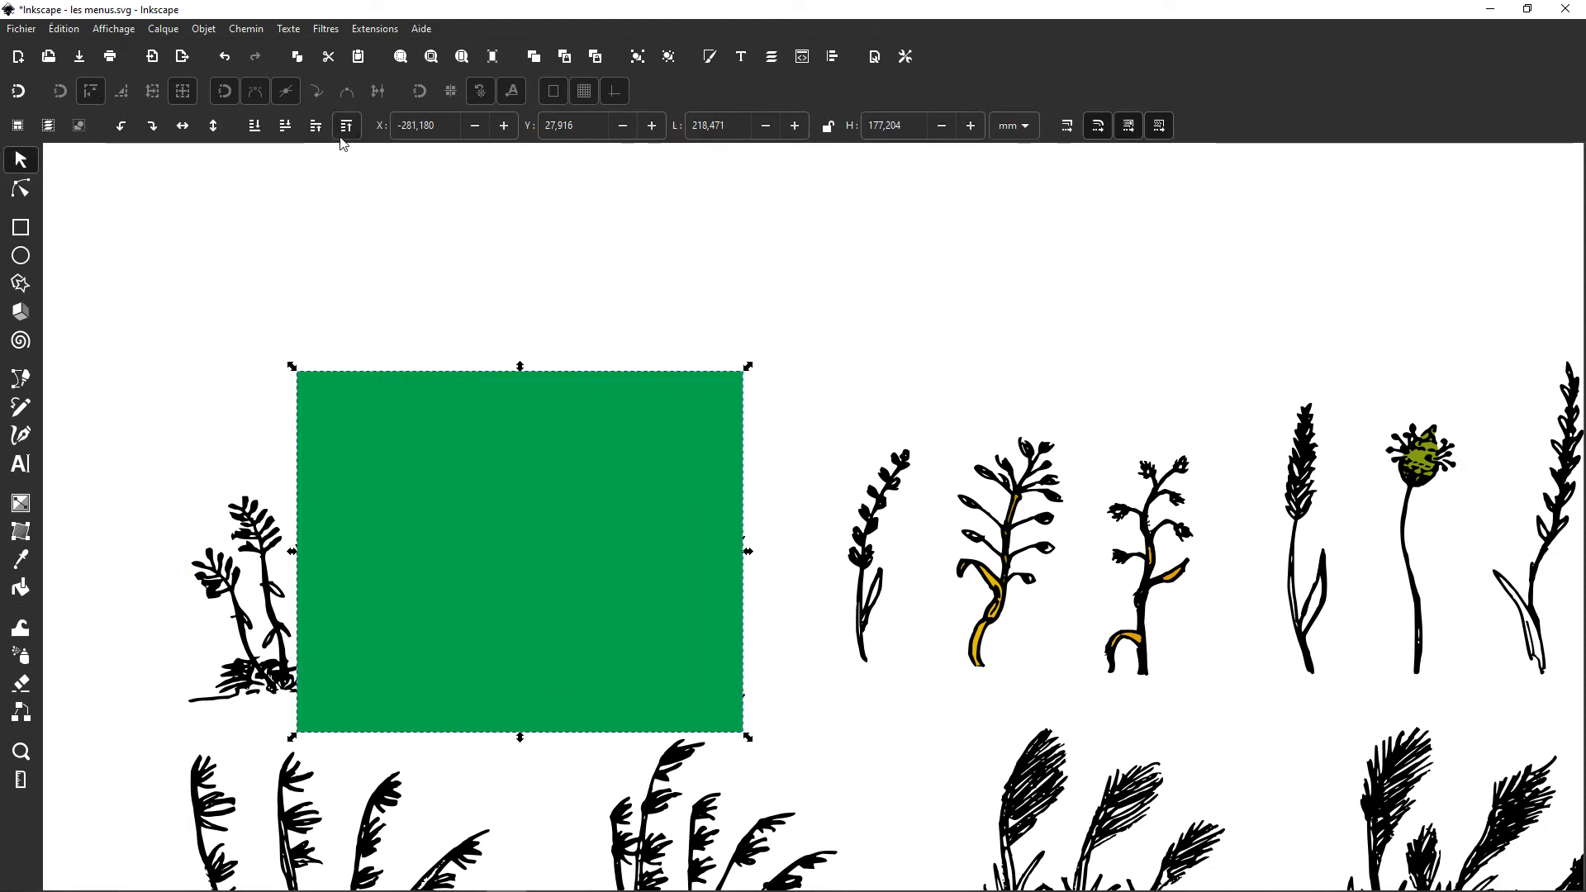
{"action": "left_click", "coordinate": [256, 129]}
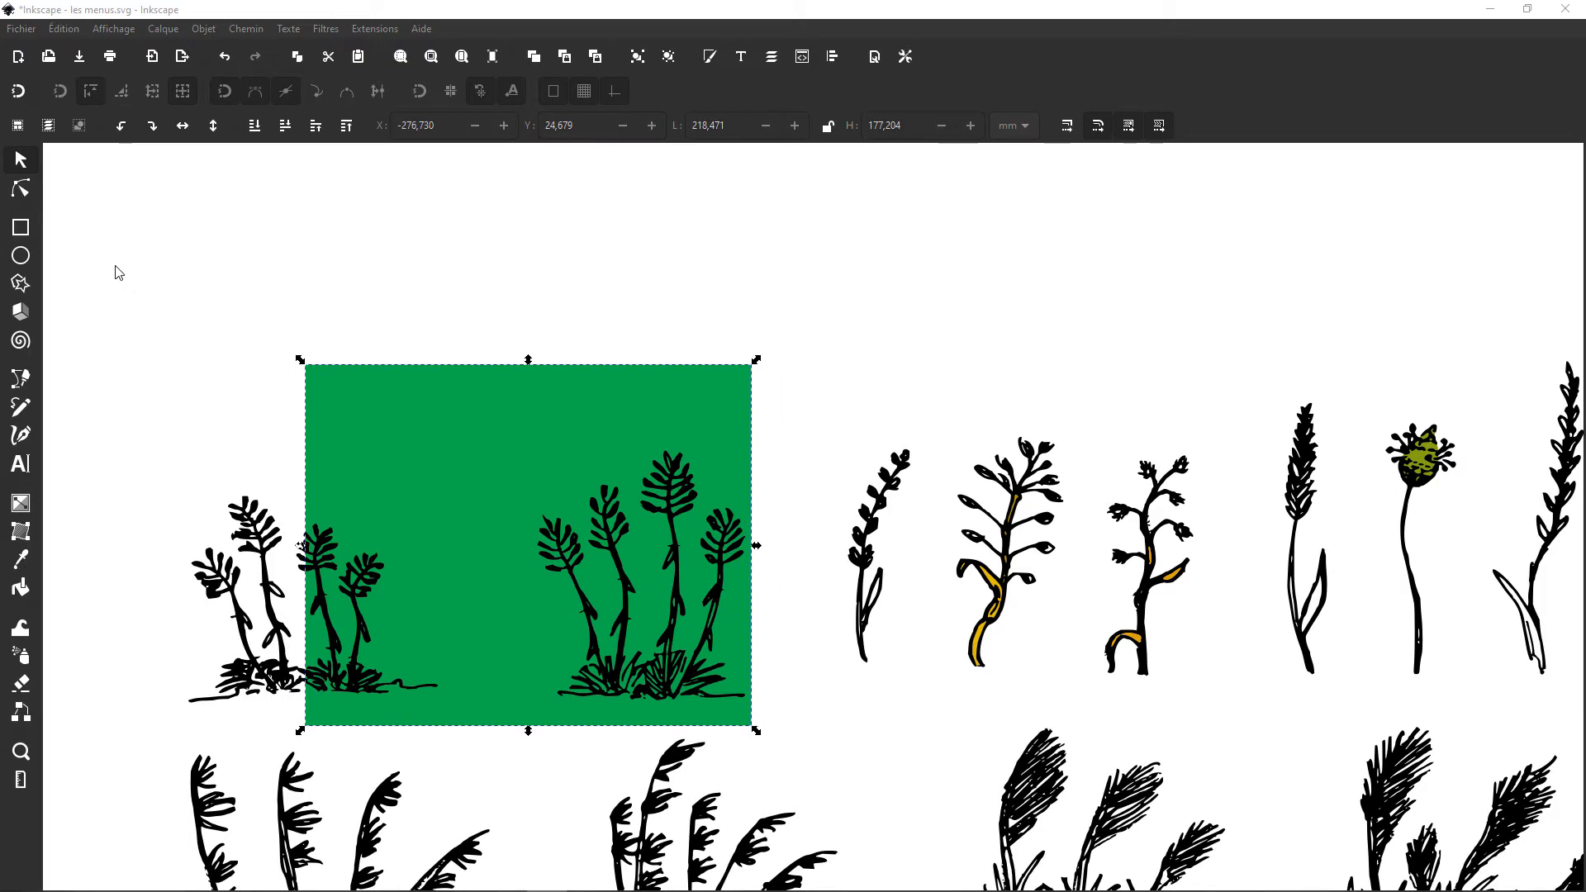
Step: Draw a green ellipse with radii of about 103 by 136 mm over the rectangle and increase its arc end angle to 59.4°
{"action": "left_click", "coordinate": [22, 257]}
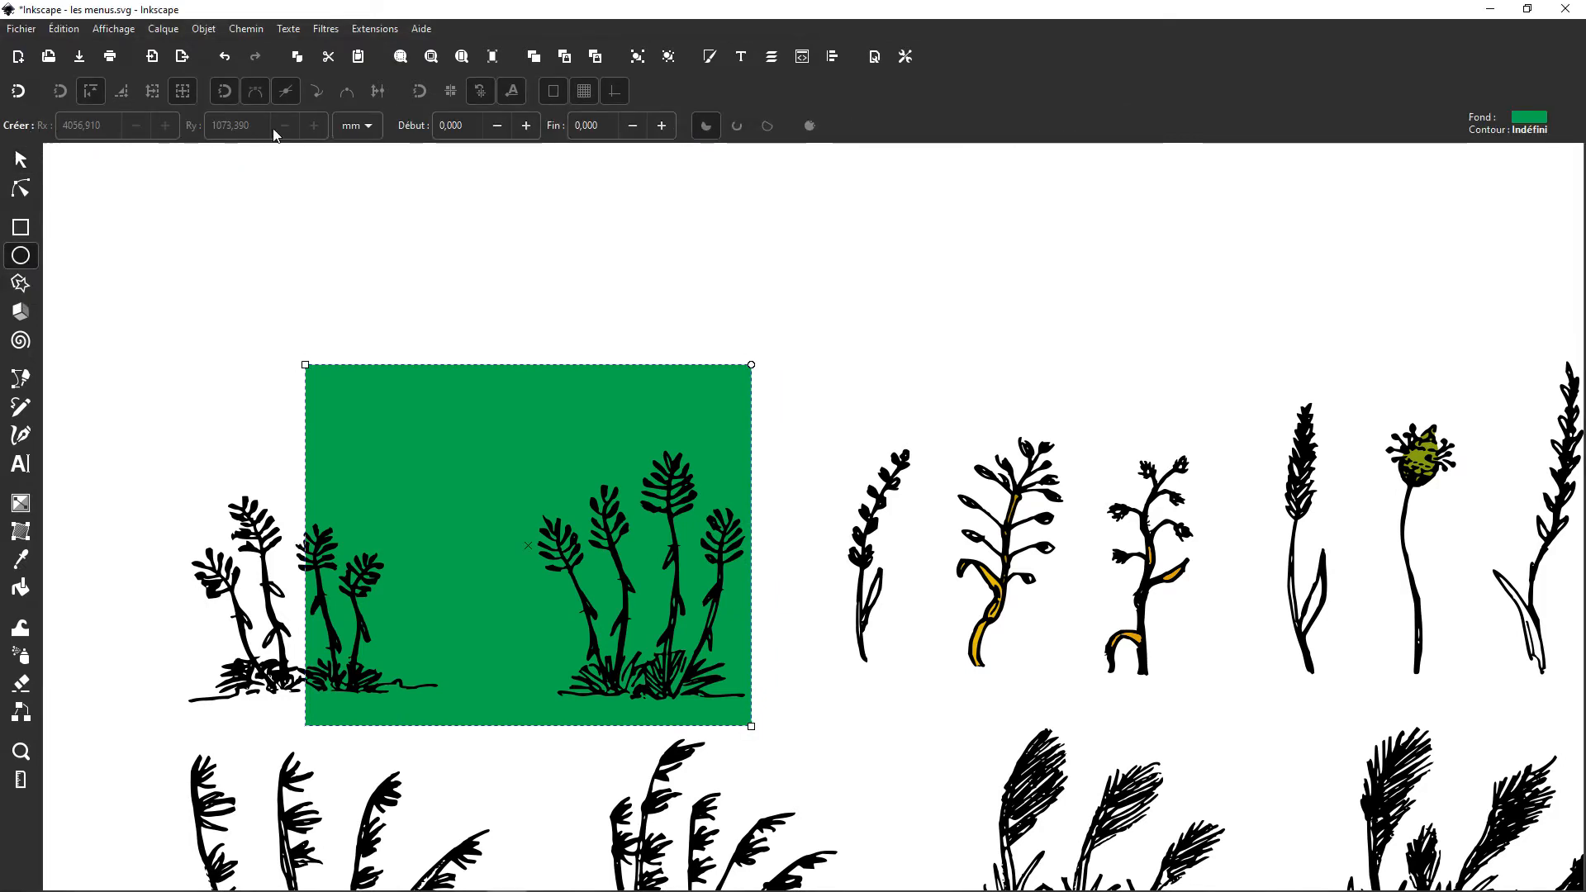
{"action": "left_click", "coordinate": [665, 130]}
{"action": "left_click_drag", "start_coordinate": [460, 311], "coordinate": [856, 857]}
{"action": "left_click", "coordinate": [684, 129]}
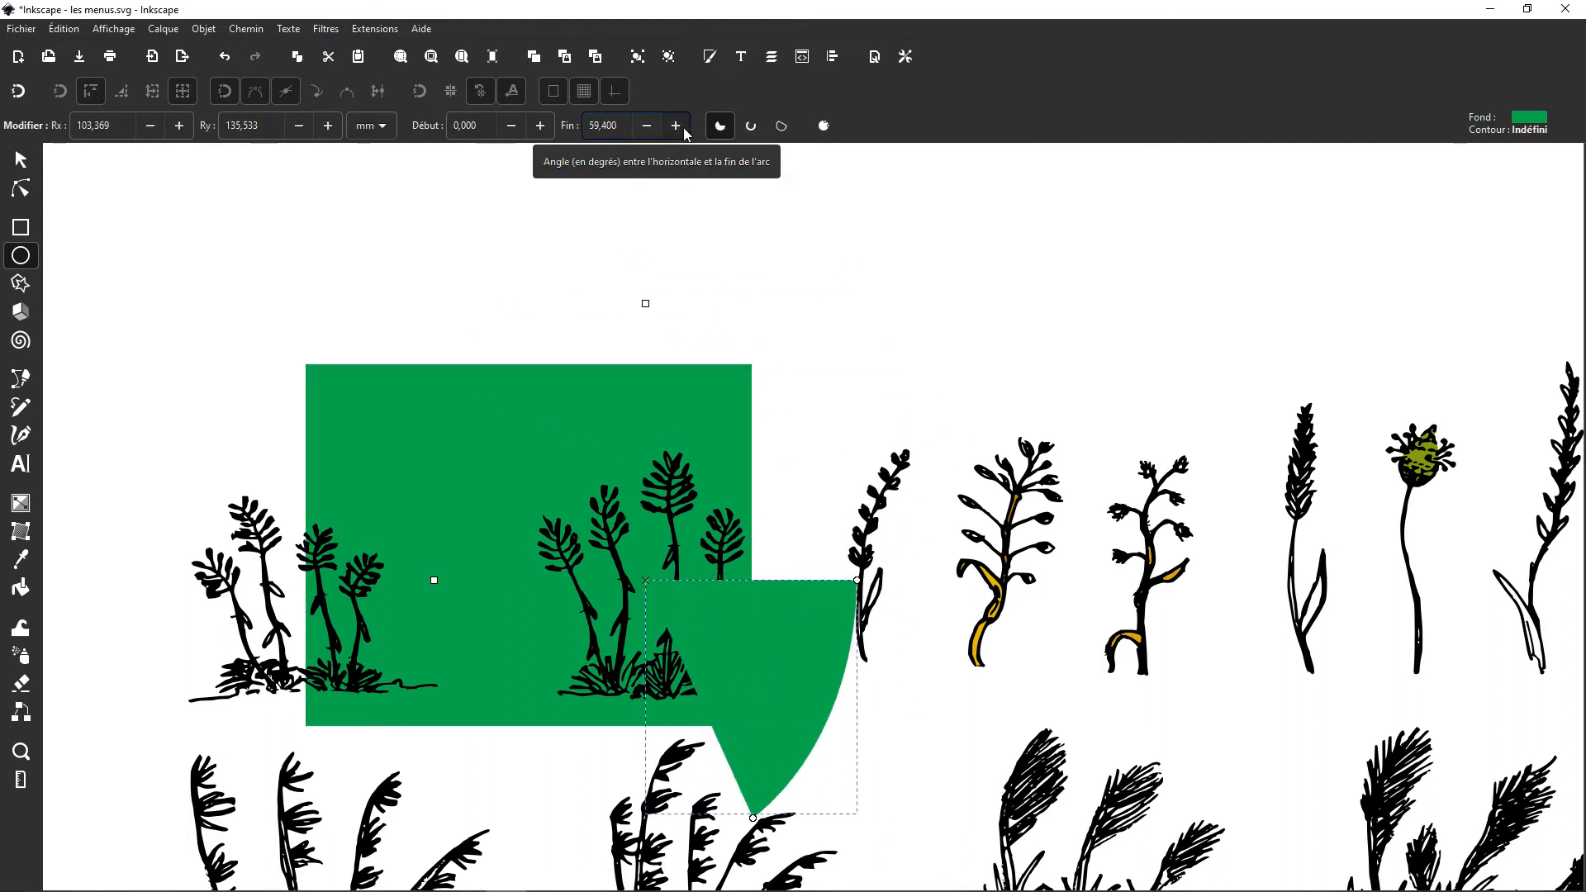
{"action": "left_click_drag", "start_coordinate": [684, 129], "coordinate": [684, 129]}
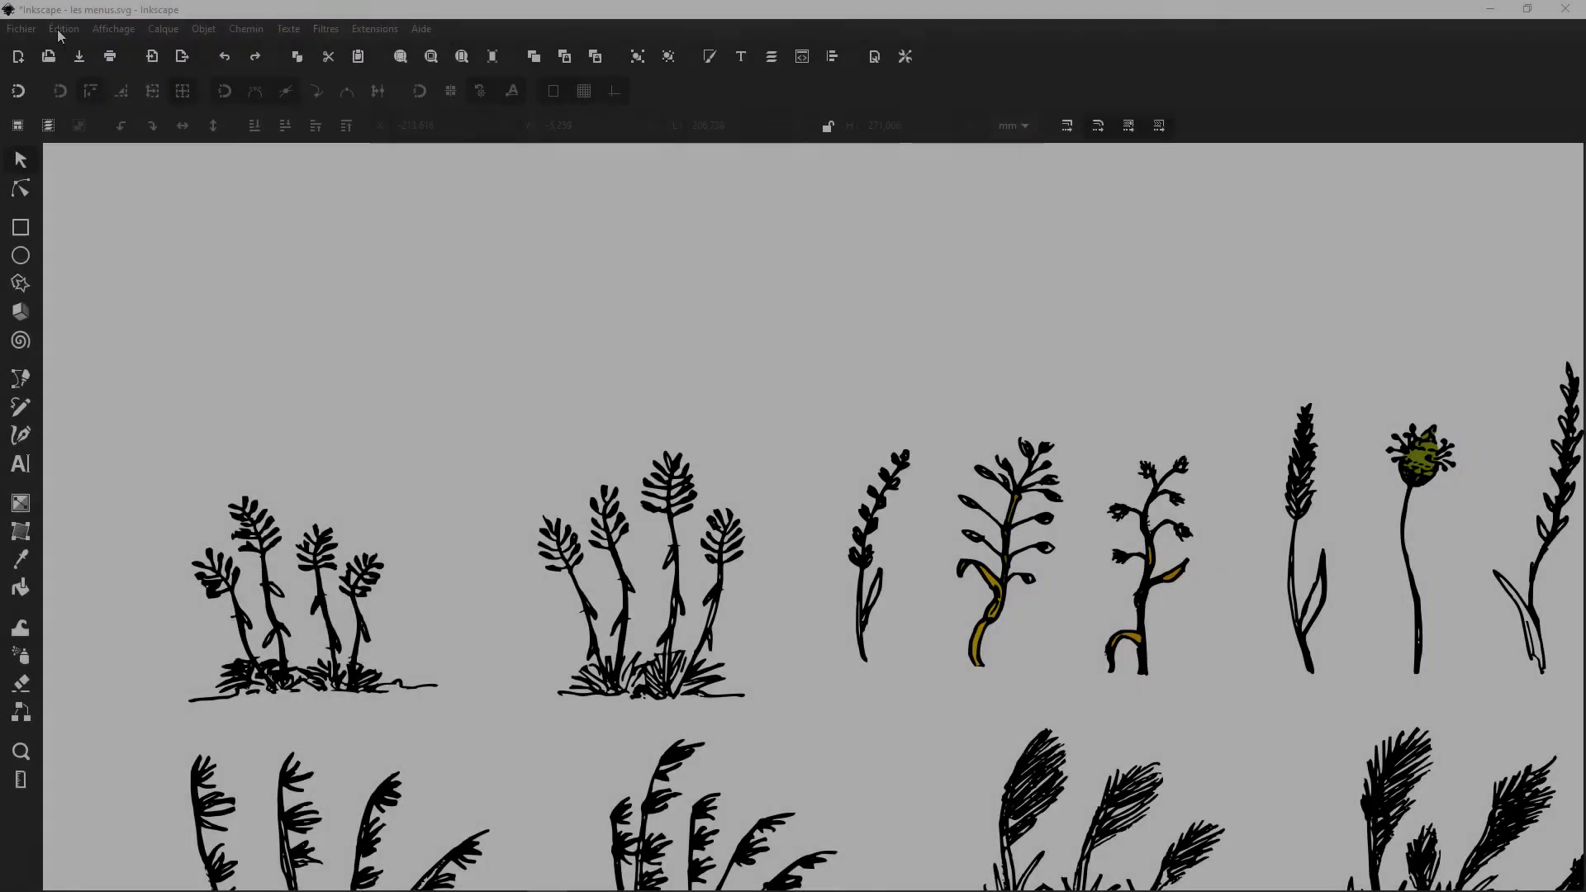
Step: Show the rulers around the canvas
{"action": "left_click", "coordinate": [115, 29]}
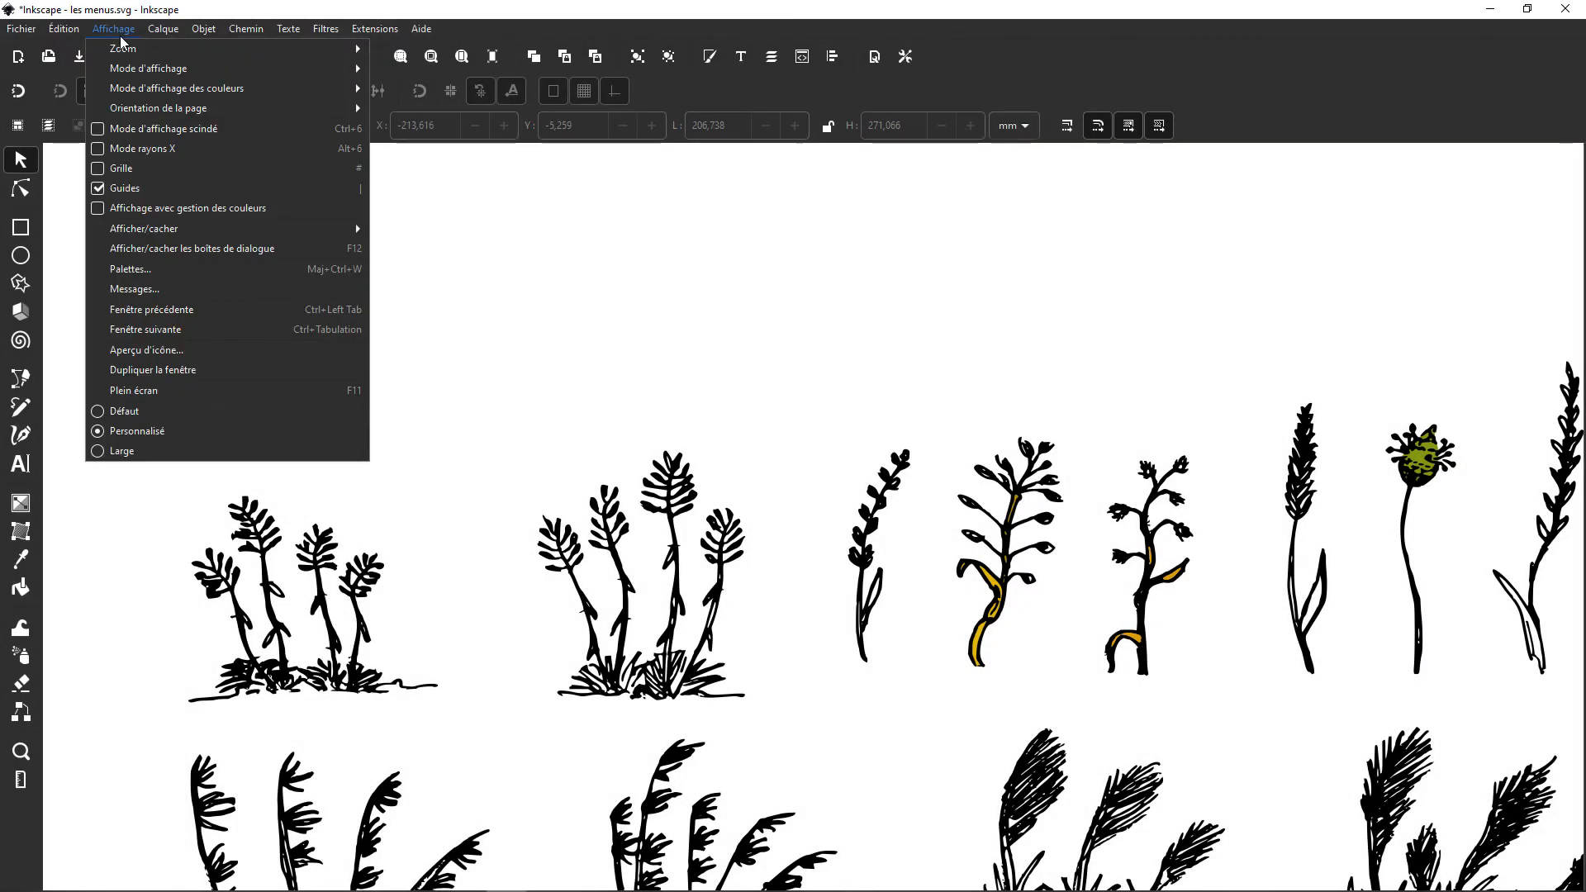
{"action": "mouse_move", "coordinate": [208, 232]}
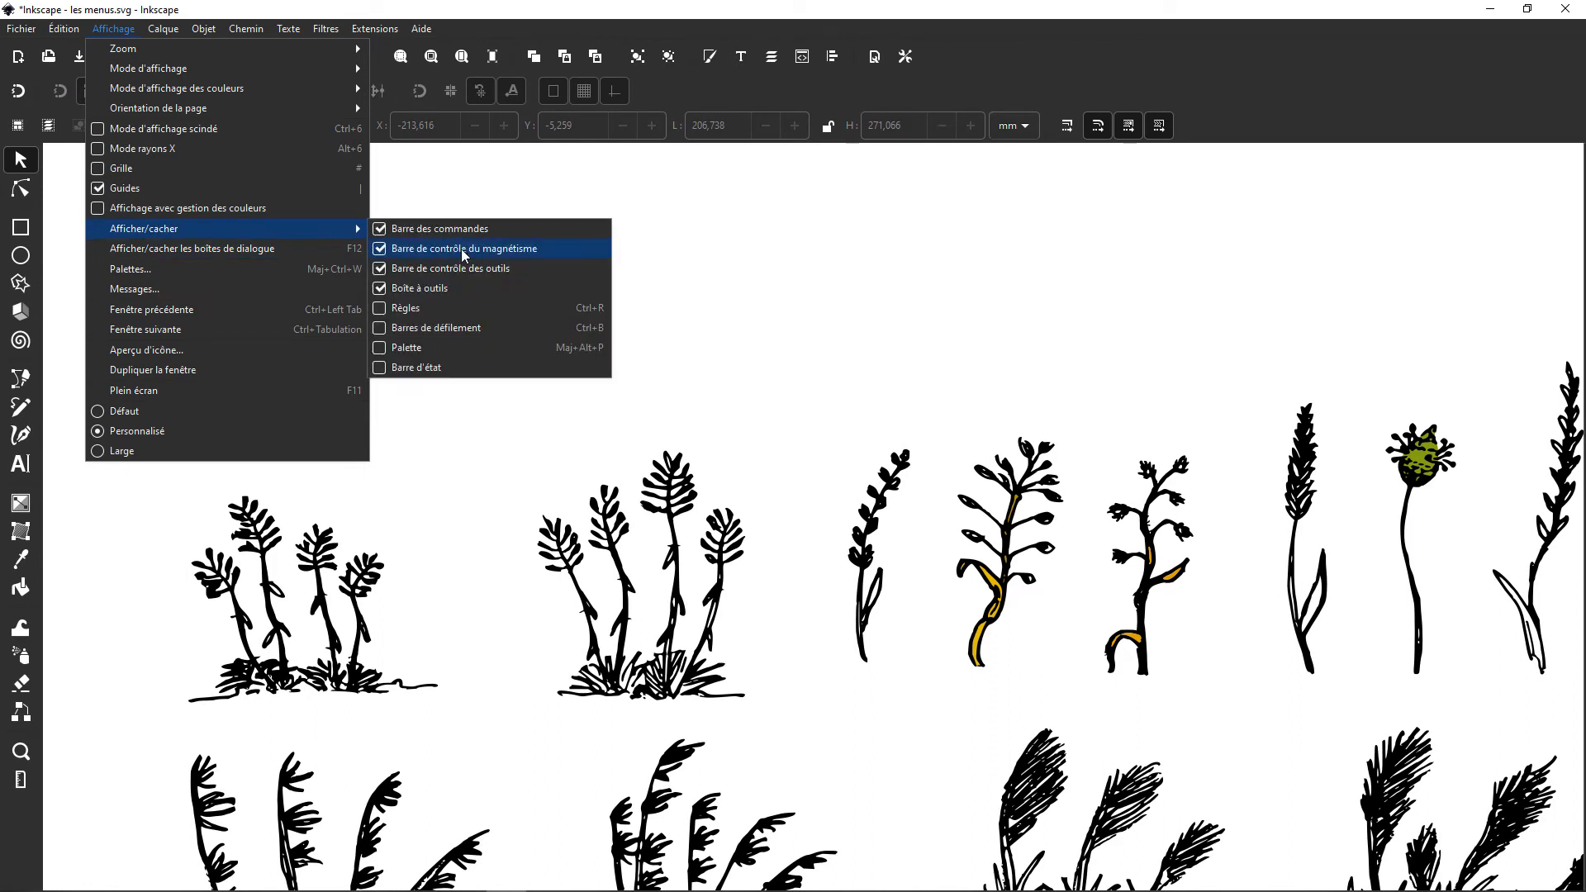
{"action": "left_click", "coordinate": [430, 313]}
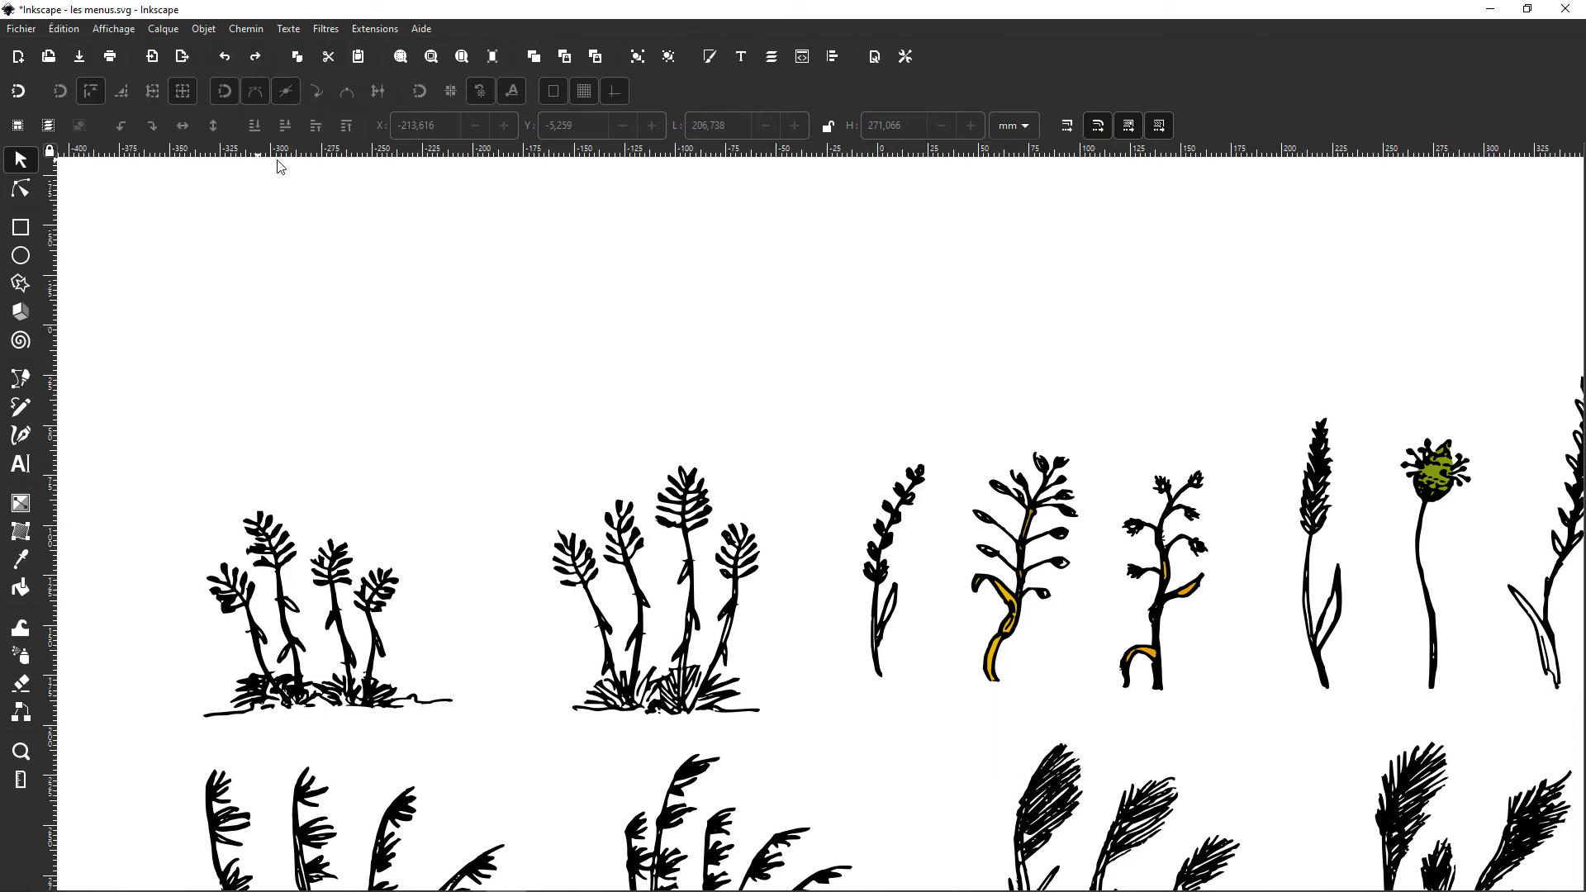
Step: Change the document's default unit to px and finally to cm in the document properties, and close the dialog
{"action": "left_click", "coordinate": [21, 29]}
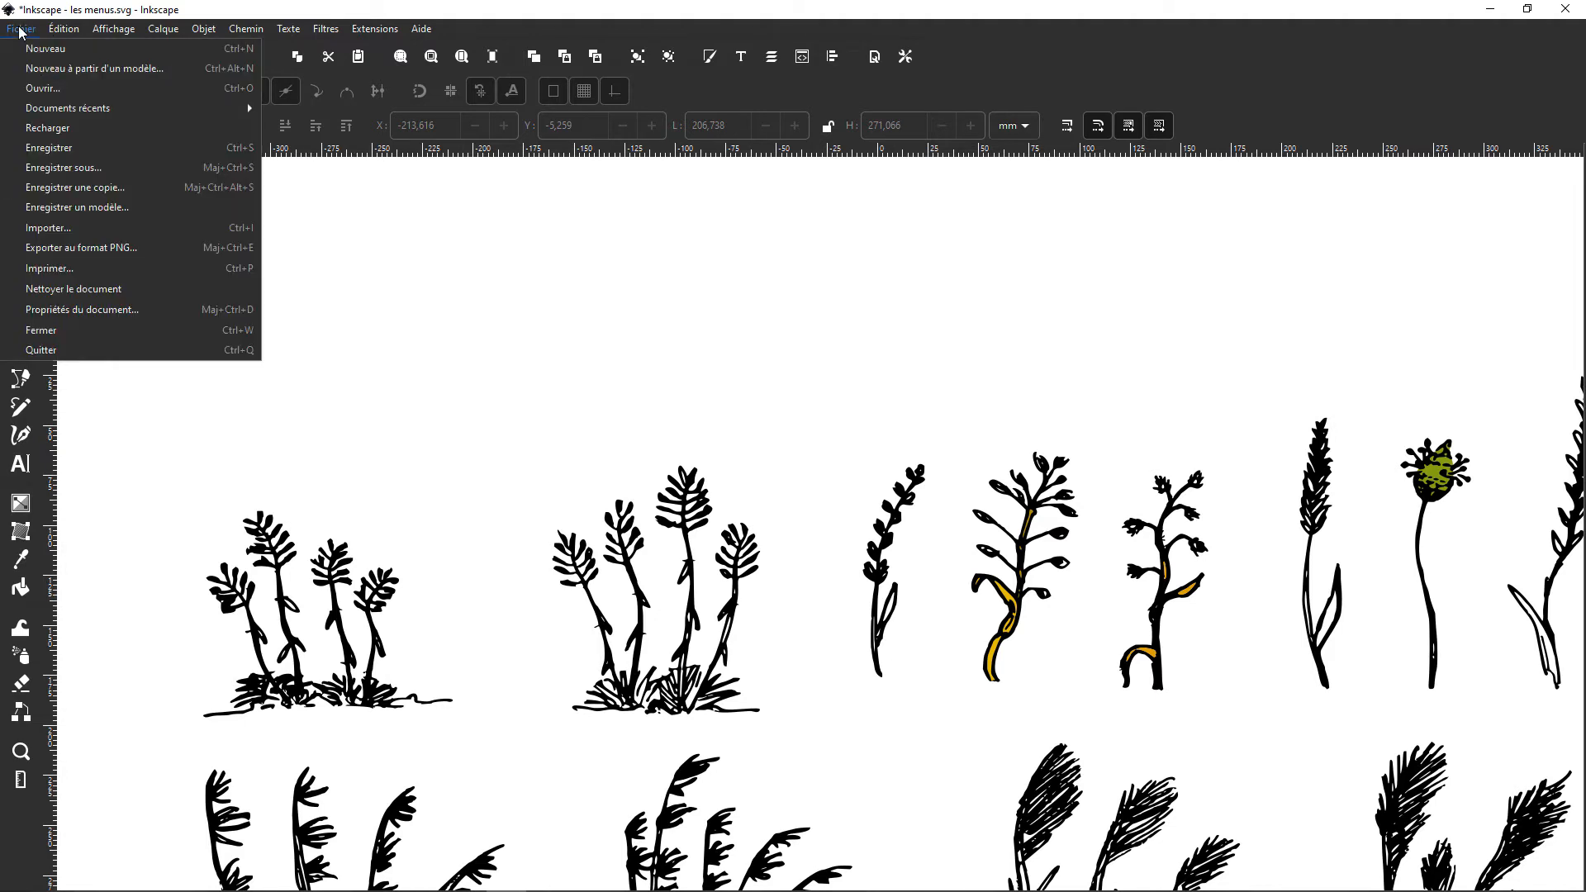
{"action": "left_click", "coordinate": [51, 311]}
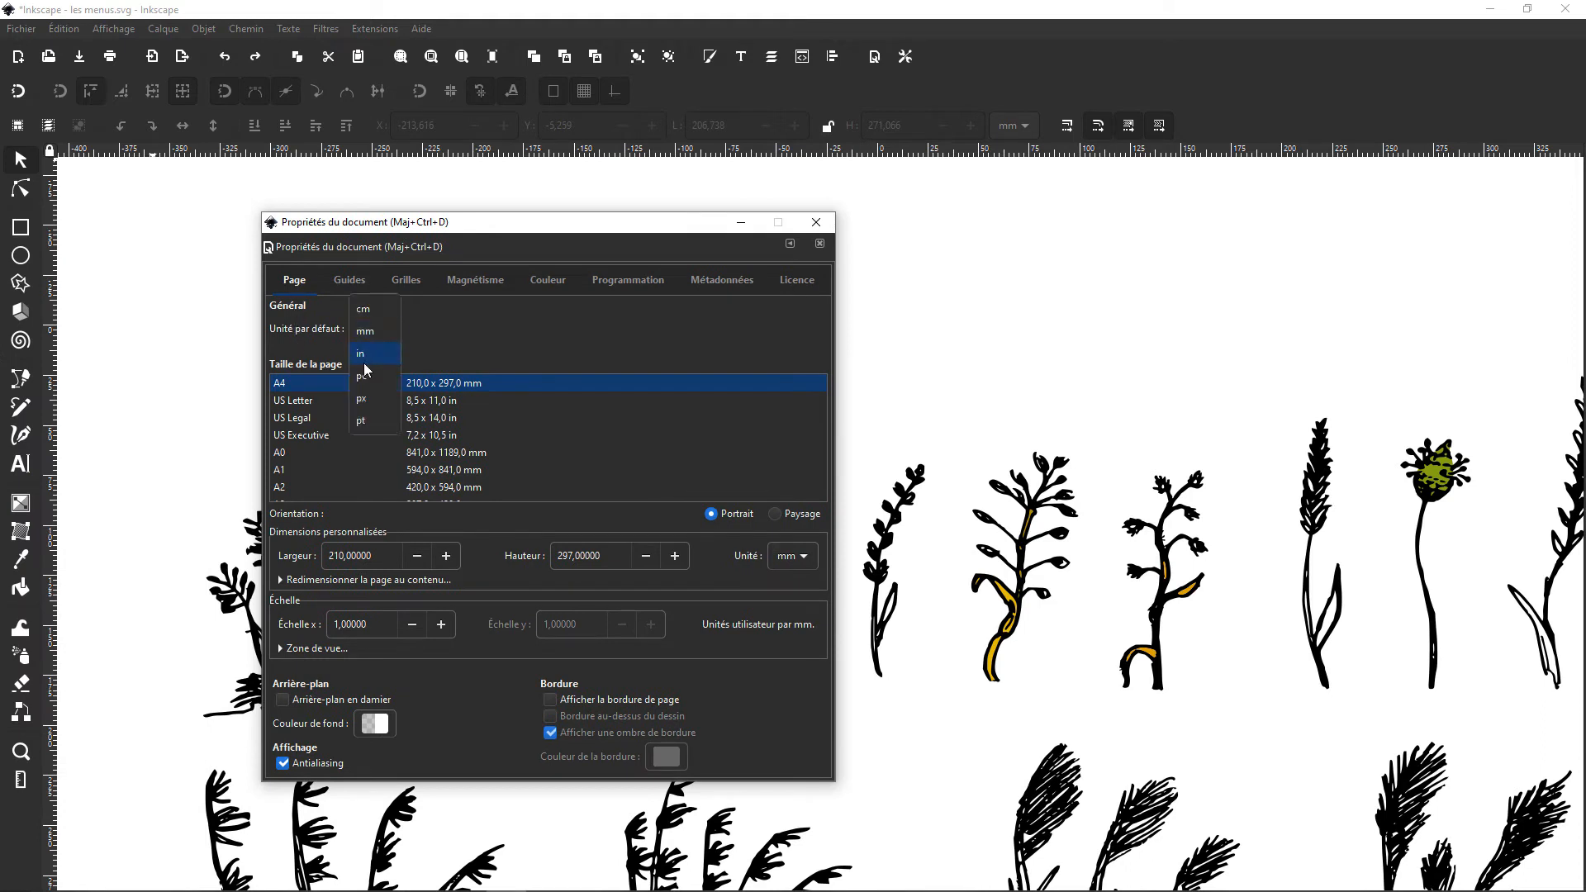
{"action": "left_click", "coordinate": [361, 400]}
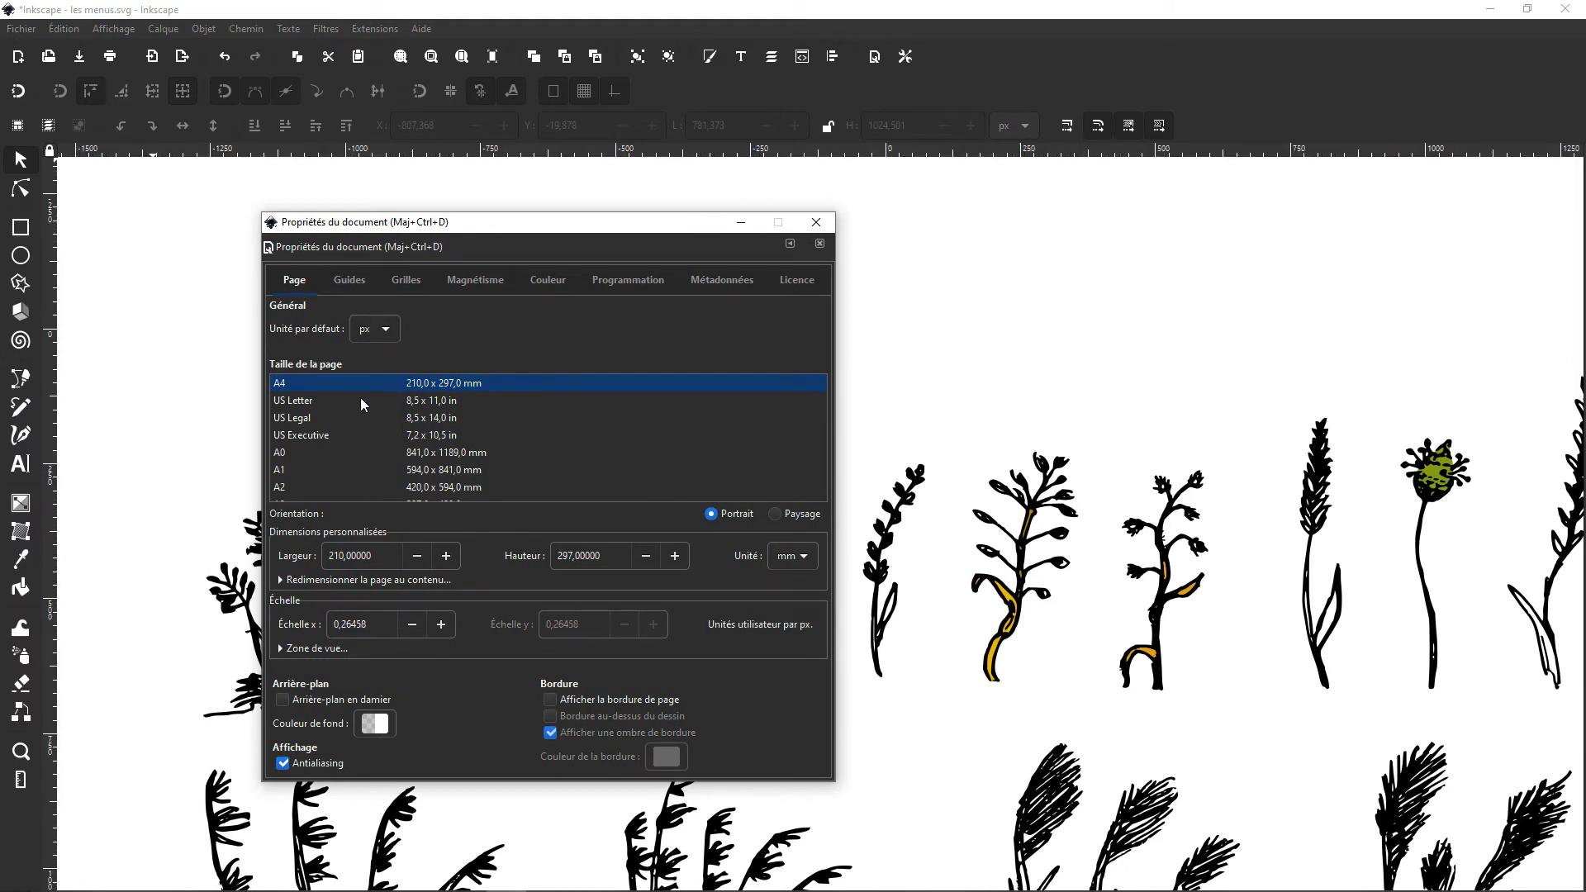
{"action": "left_click", "coordinate": [381, 332]}
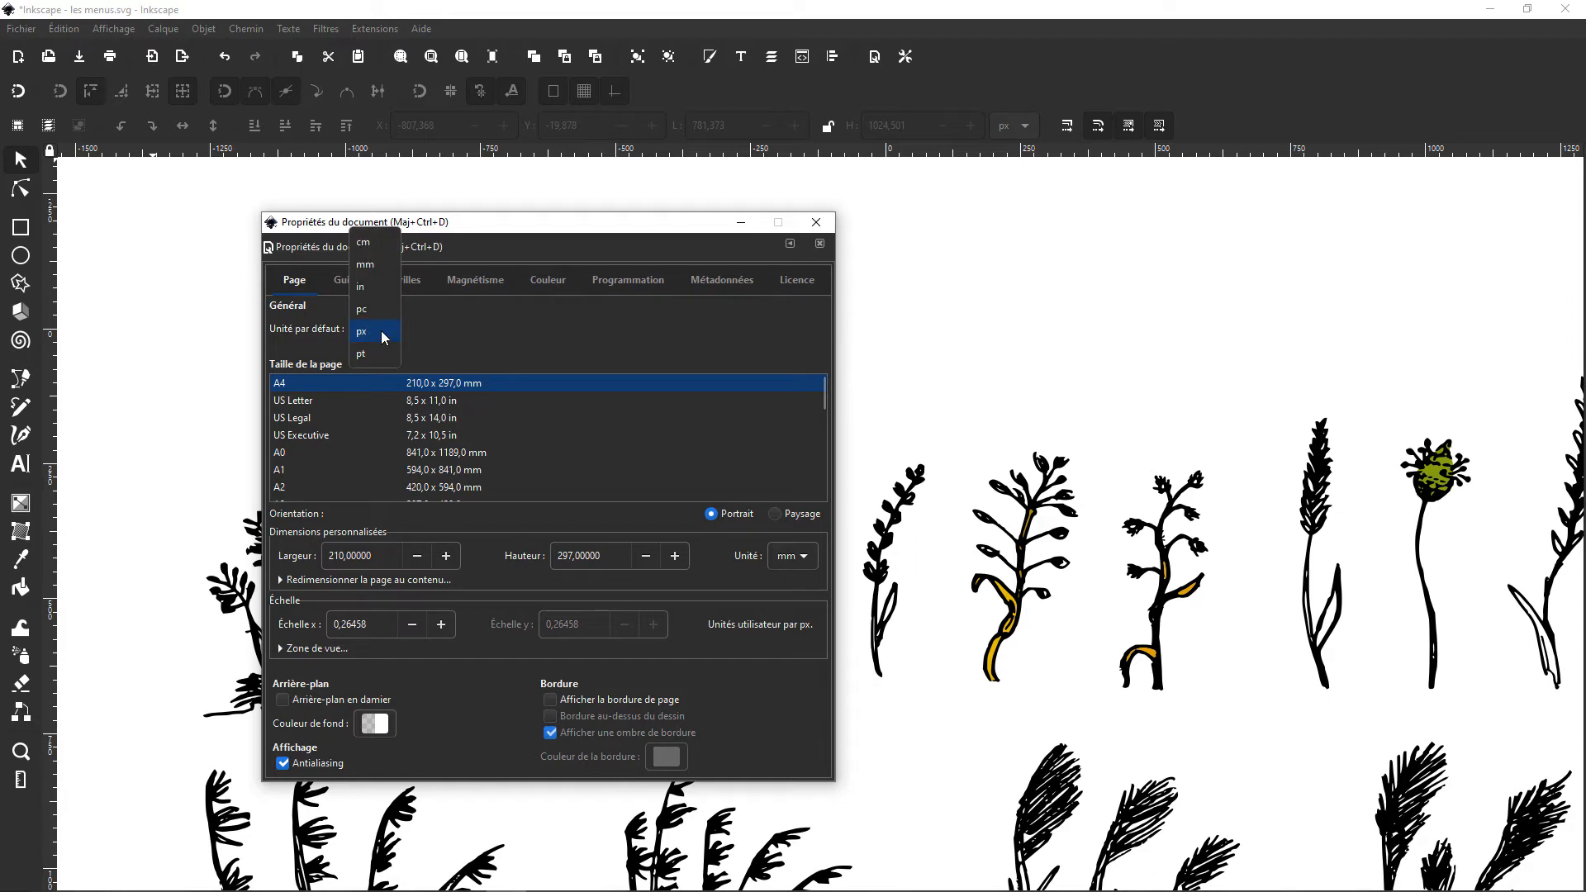
{"action": "left_click", "coordinate": [364, 247]}
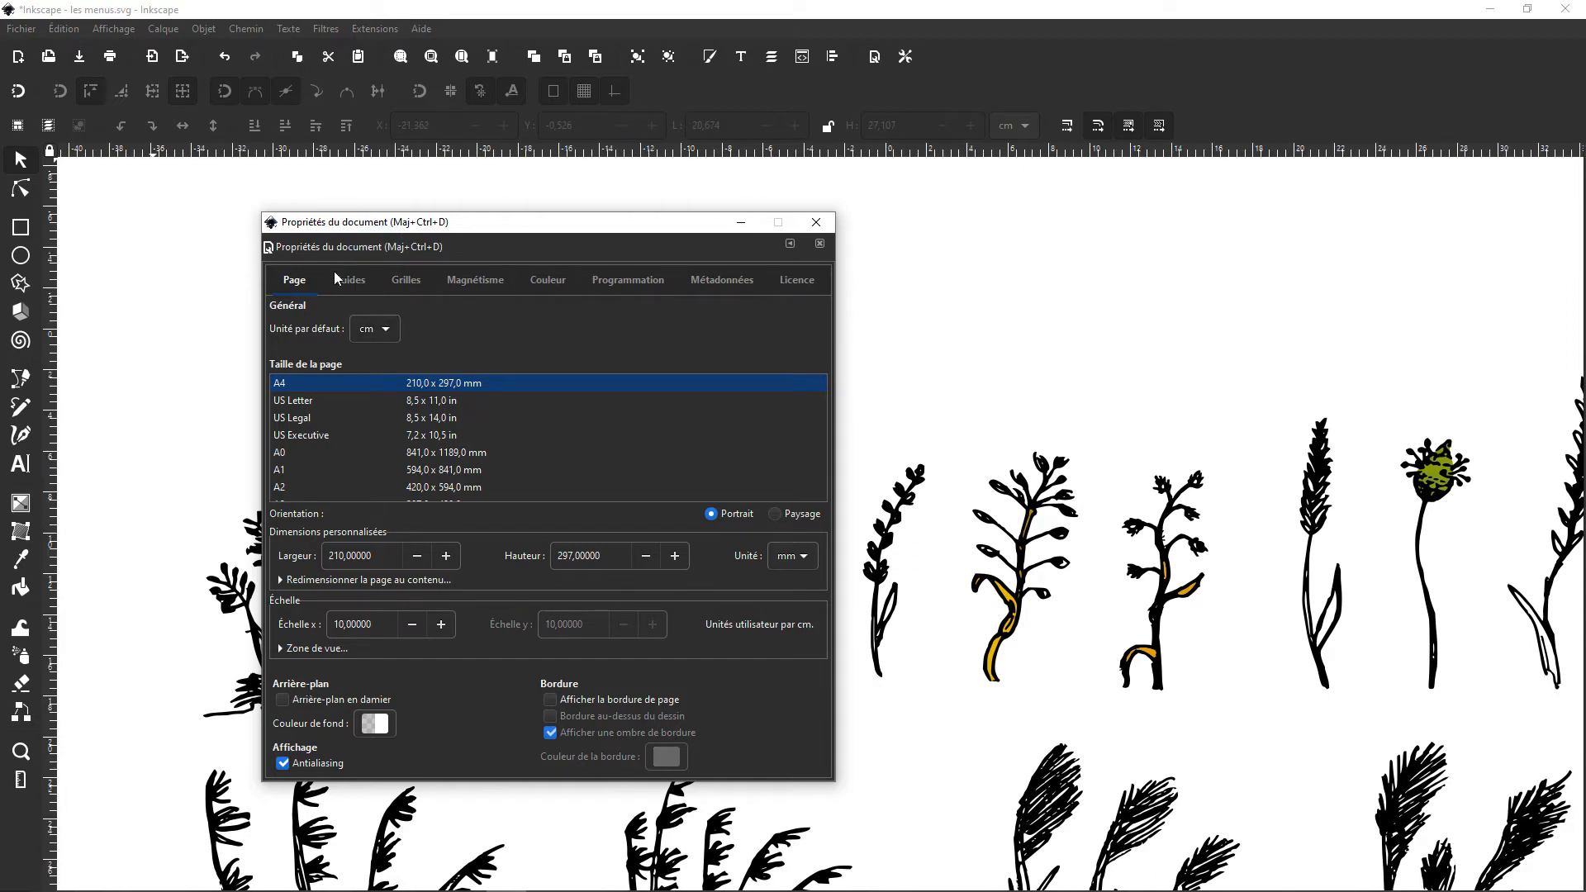
{"action": "left_click", "coordinate": [140, 459]}
{"action": "left_click", "coordinate": [816, 222]}
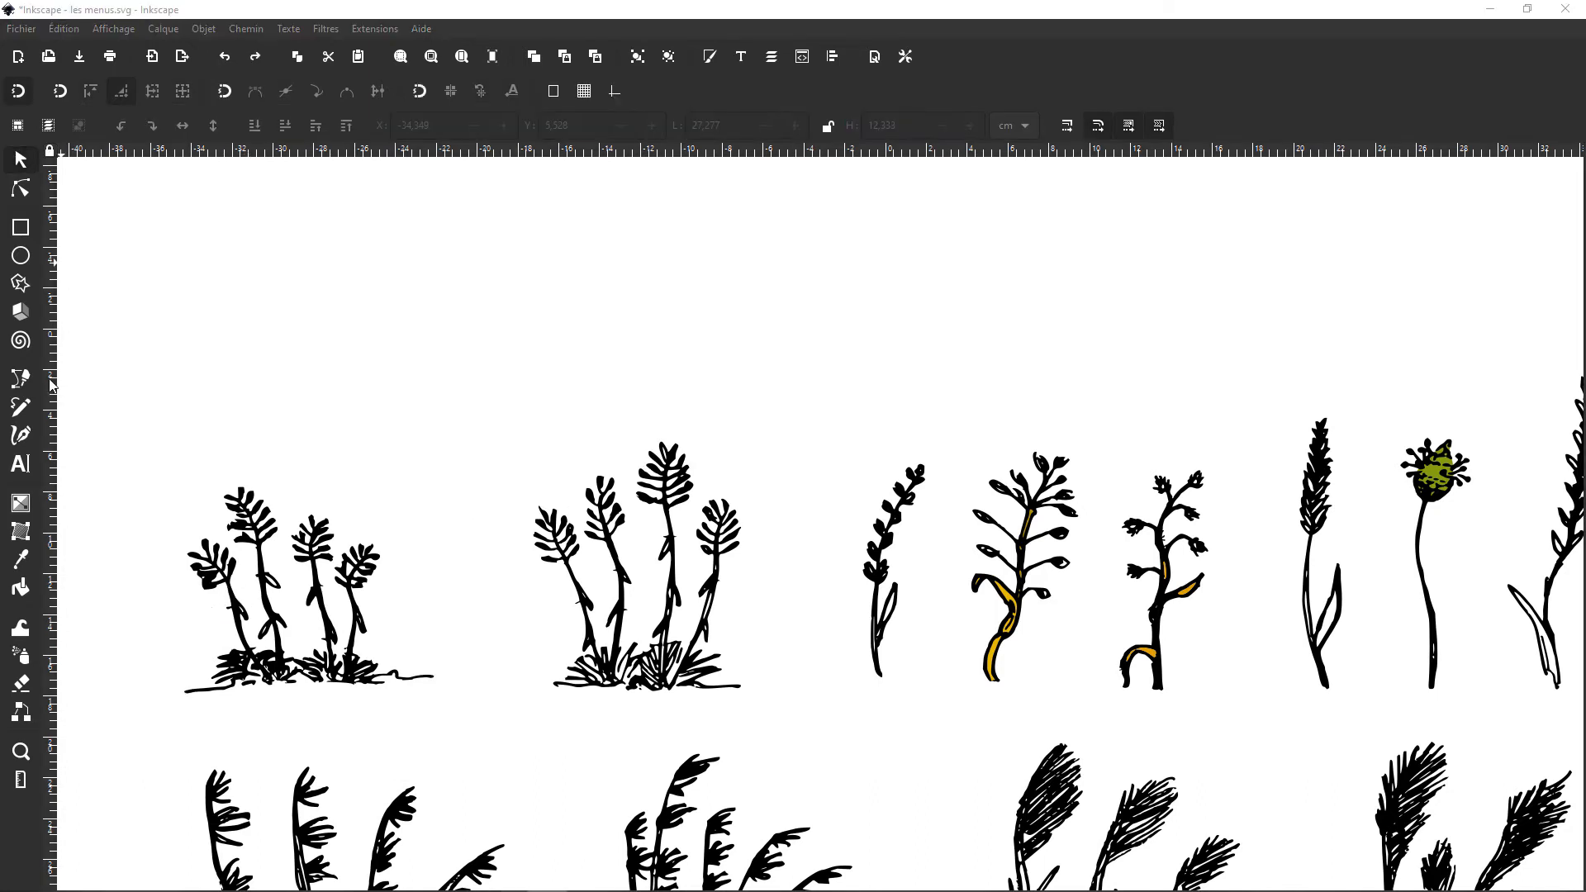
Step: Place a vertical guide at about x = -36 cm beside the plants and a horizontal guide near the tops of the upper row
{"action": "left_click_drag", "start_coordinate": [51, 425], "coordinate": [151, 413]}
{"action": "left_click_drag", "start_coordinate": [220, 154], "coordinate": [226, 454]}
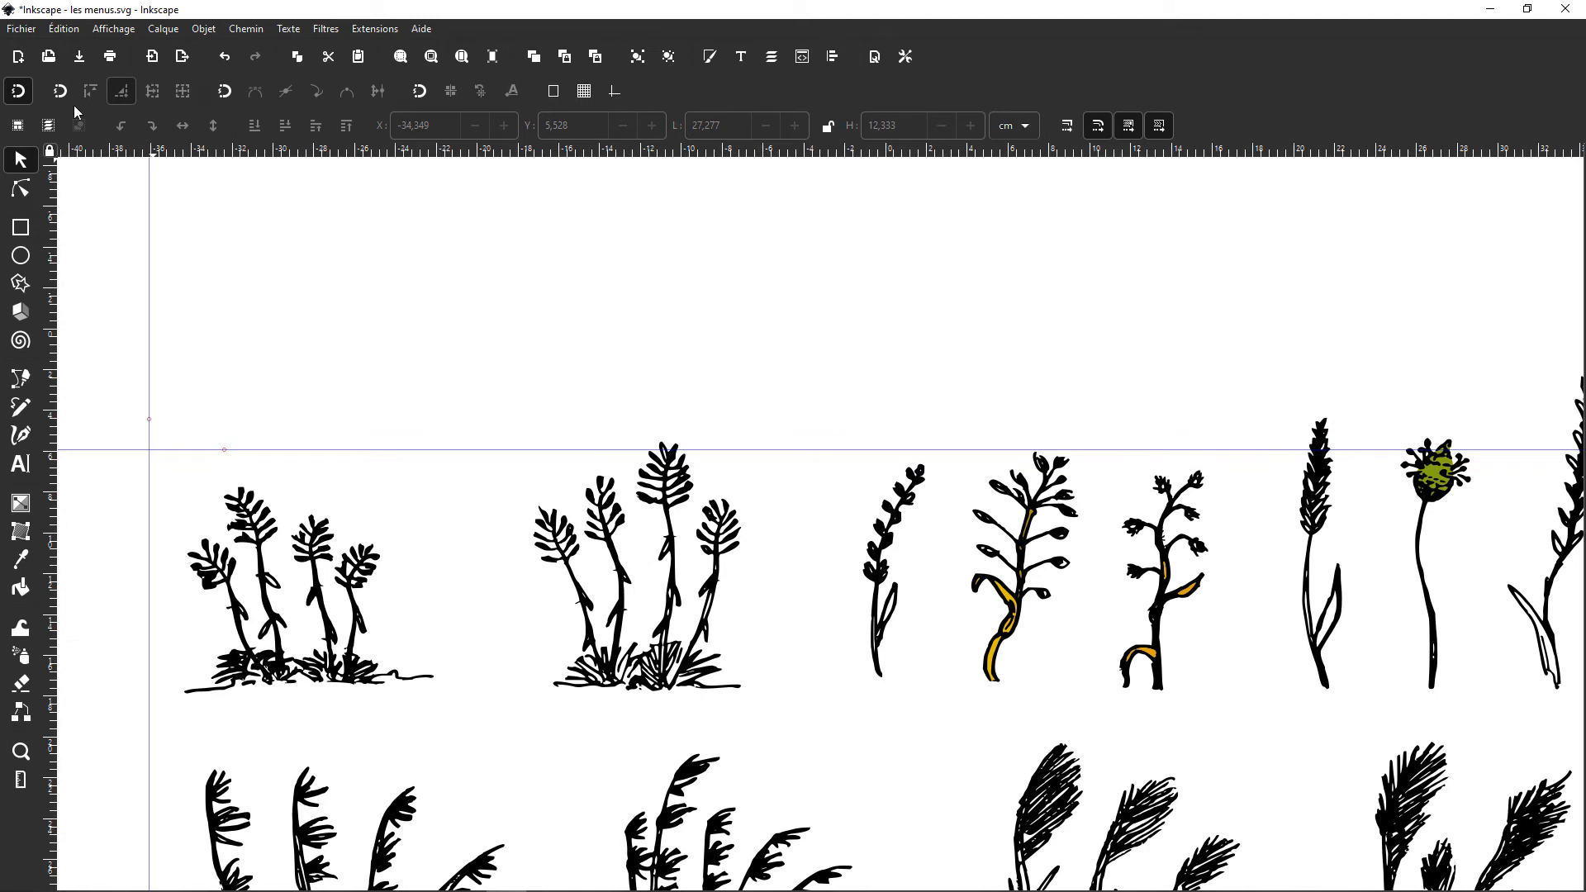
Step: Enable snapping for bounding boxes and guides, and snap the upper plant clump group to the intersection of the two guides
{"action": "left_click", "coordinate": [19, 92]}
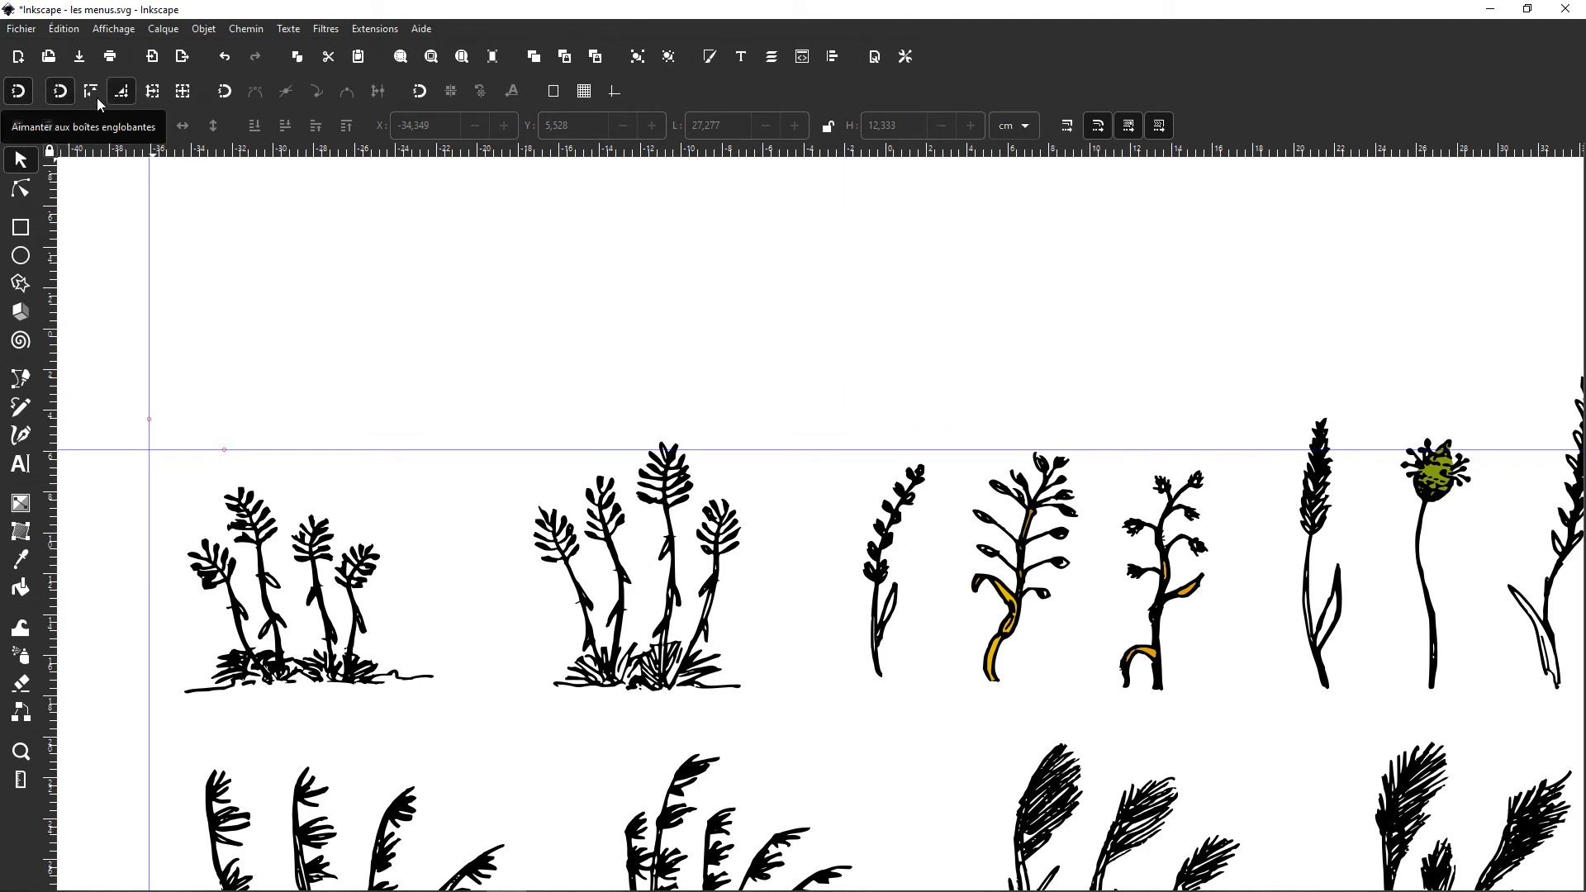
{"action": "left_click", "coordinate": [614, 91]}
{"action": "left_click", "coordinate": [333, 612]}
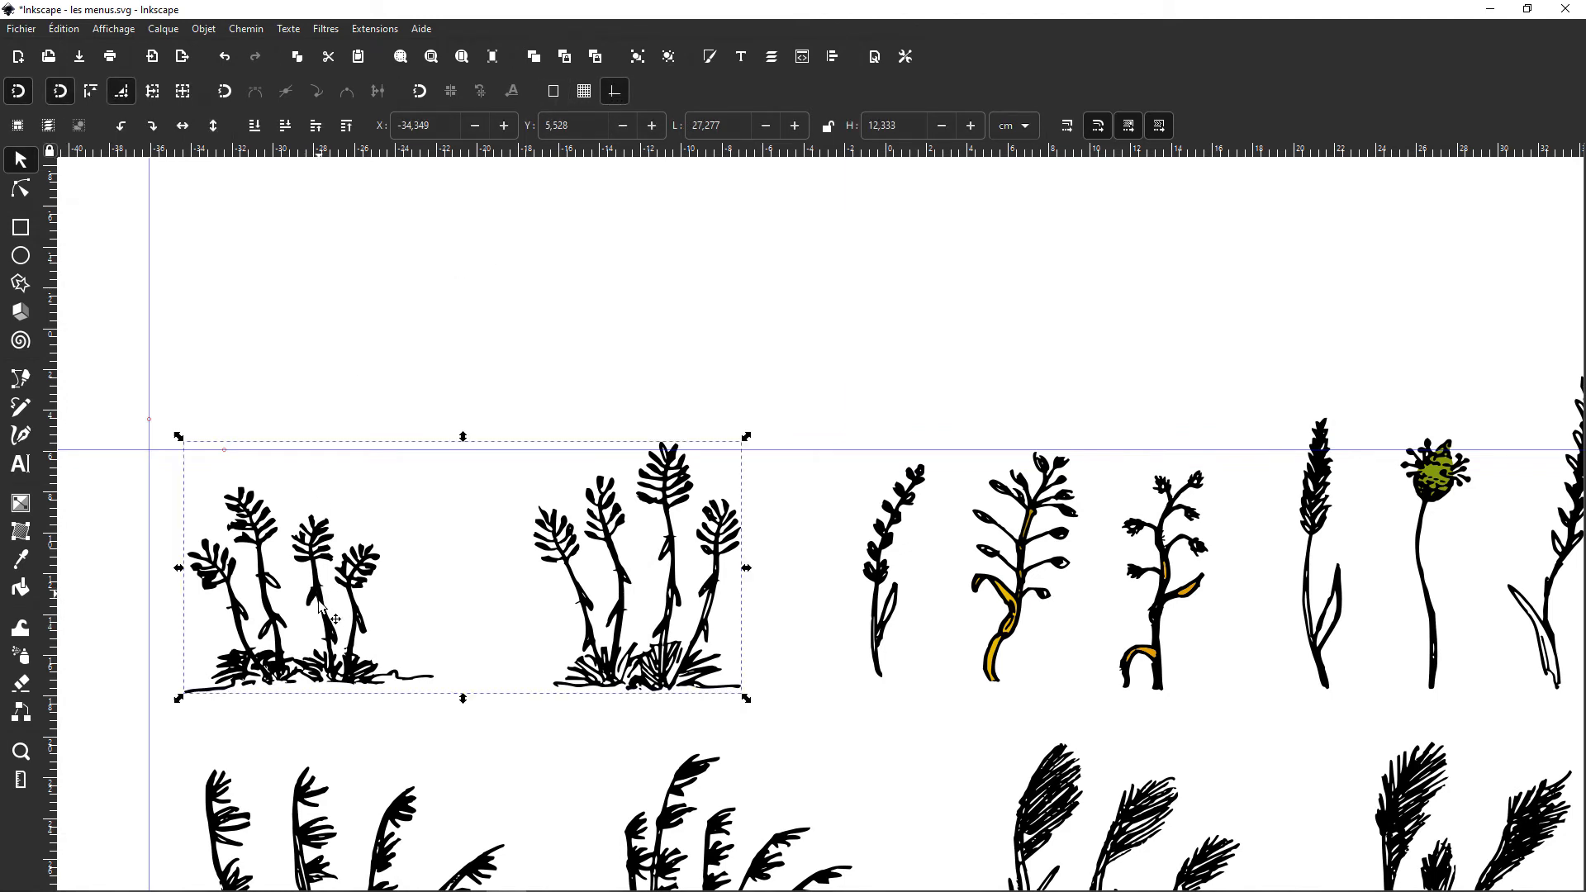
{"action": "left_click_drag", "start_coordinate": [333, 611], "coordinate": [299, 619]}
{"action": "left_click", "coordinate": [310, 404]}
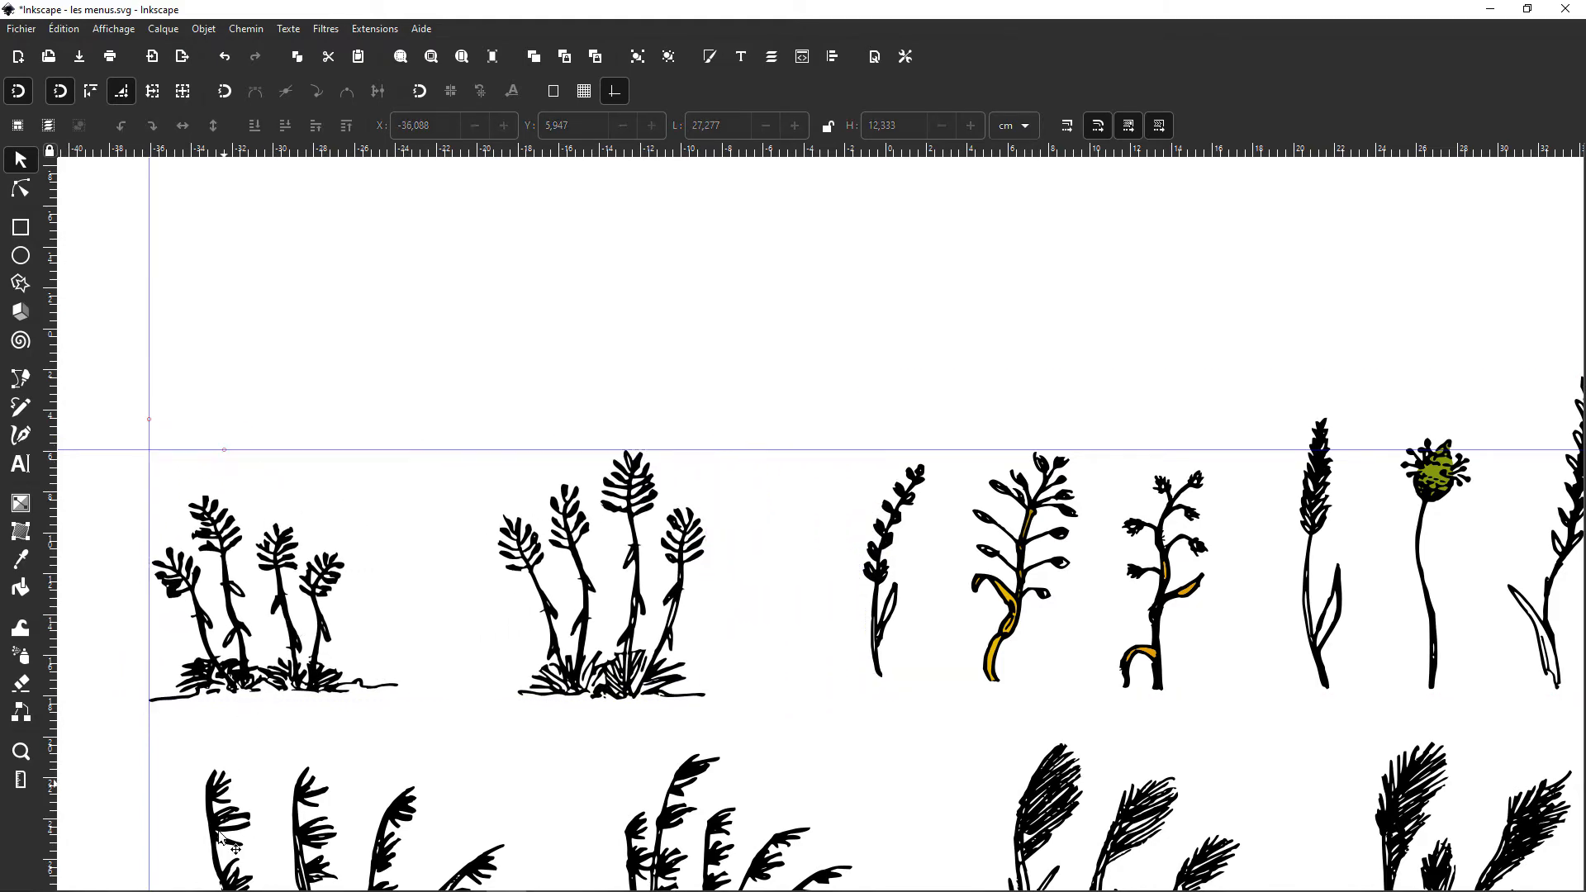
Step: Snap the lower row's plant clump group to the vertical guide
{"action": "left_click_drag", "start_coordinate": [229, 842], "coordinate": [180, 831]}
{"action": "left_click", "coordinate": [317, 522]}
{"action": "scroll", "coordinate": [267, 204], "scroll_direction": "down", "scroll_amount": 1}
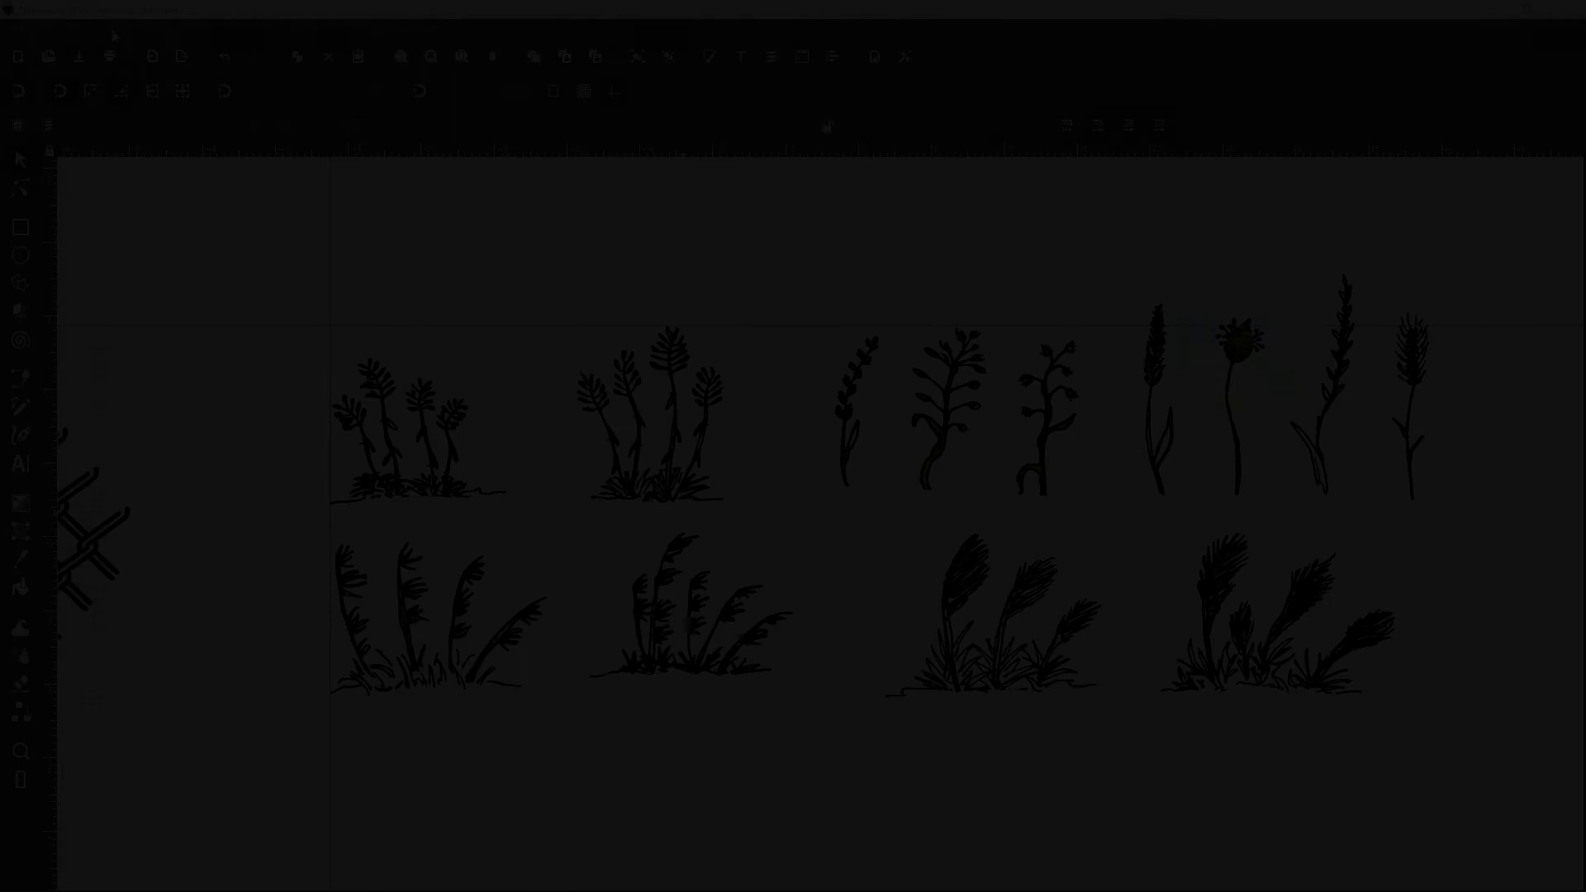
Step: Show the scrollbars around the canvas
{"action": "left_click", "coordinate": [113, 28]}
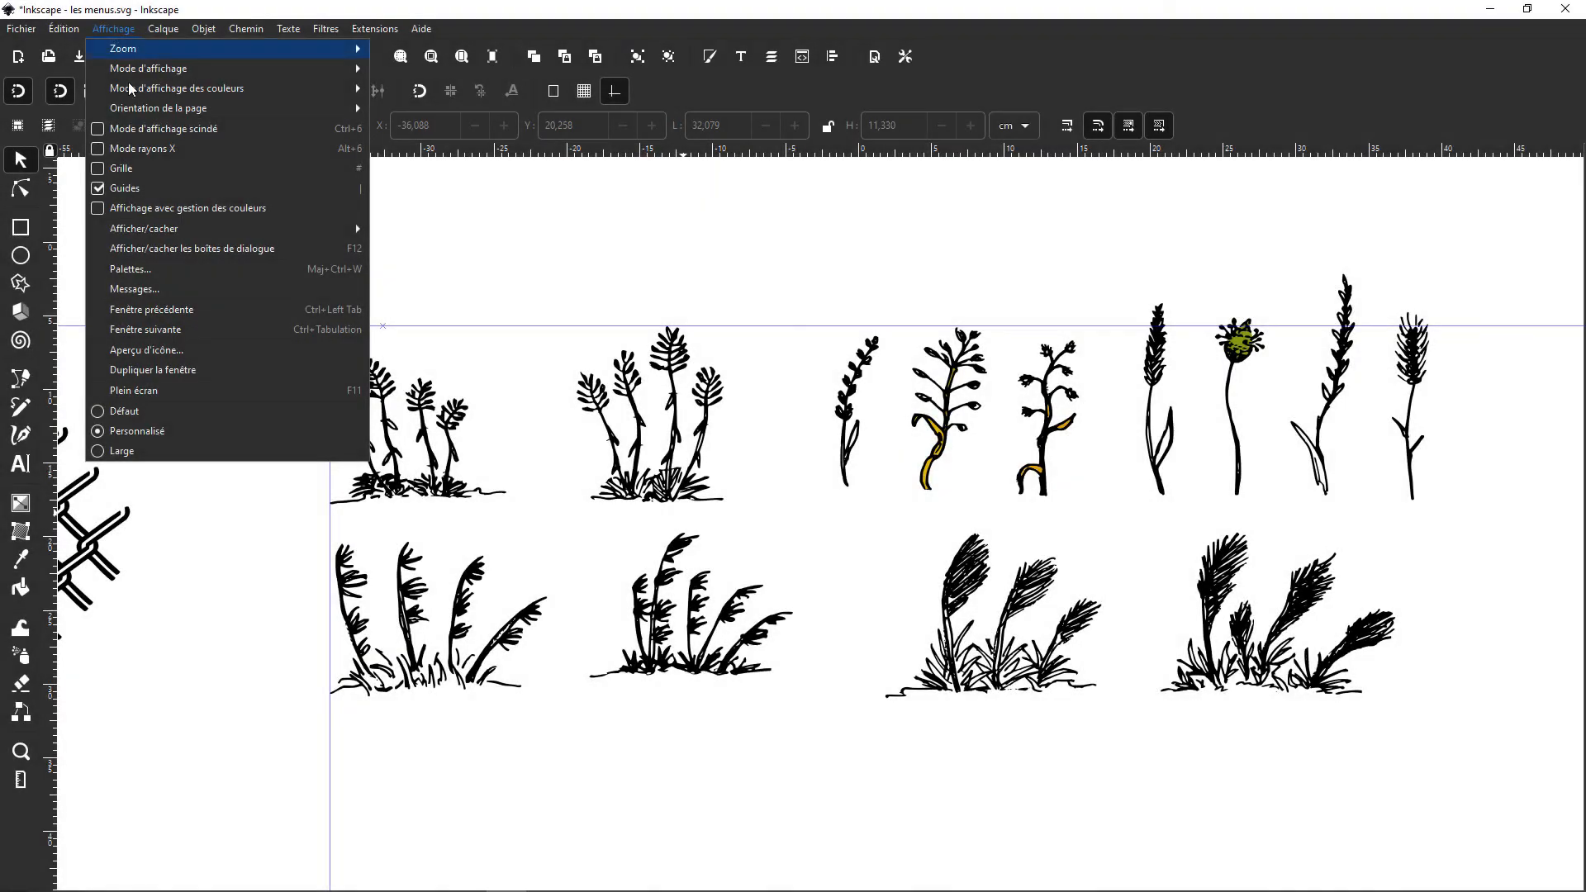
{"action": "mouse_move", "coordinate": [142, 234]}
{"action": "left_click", "coordinate": [422, 328]}
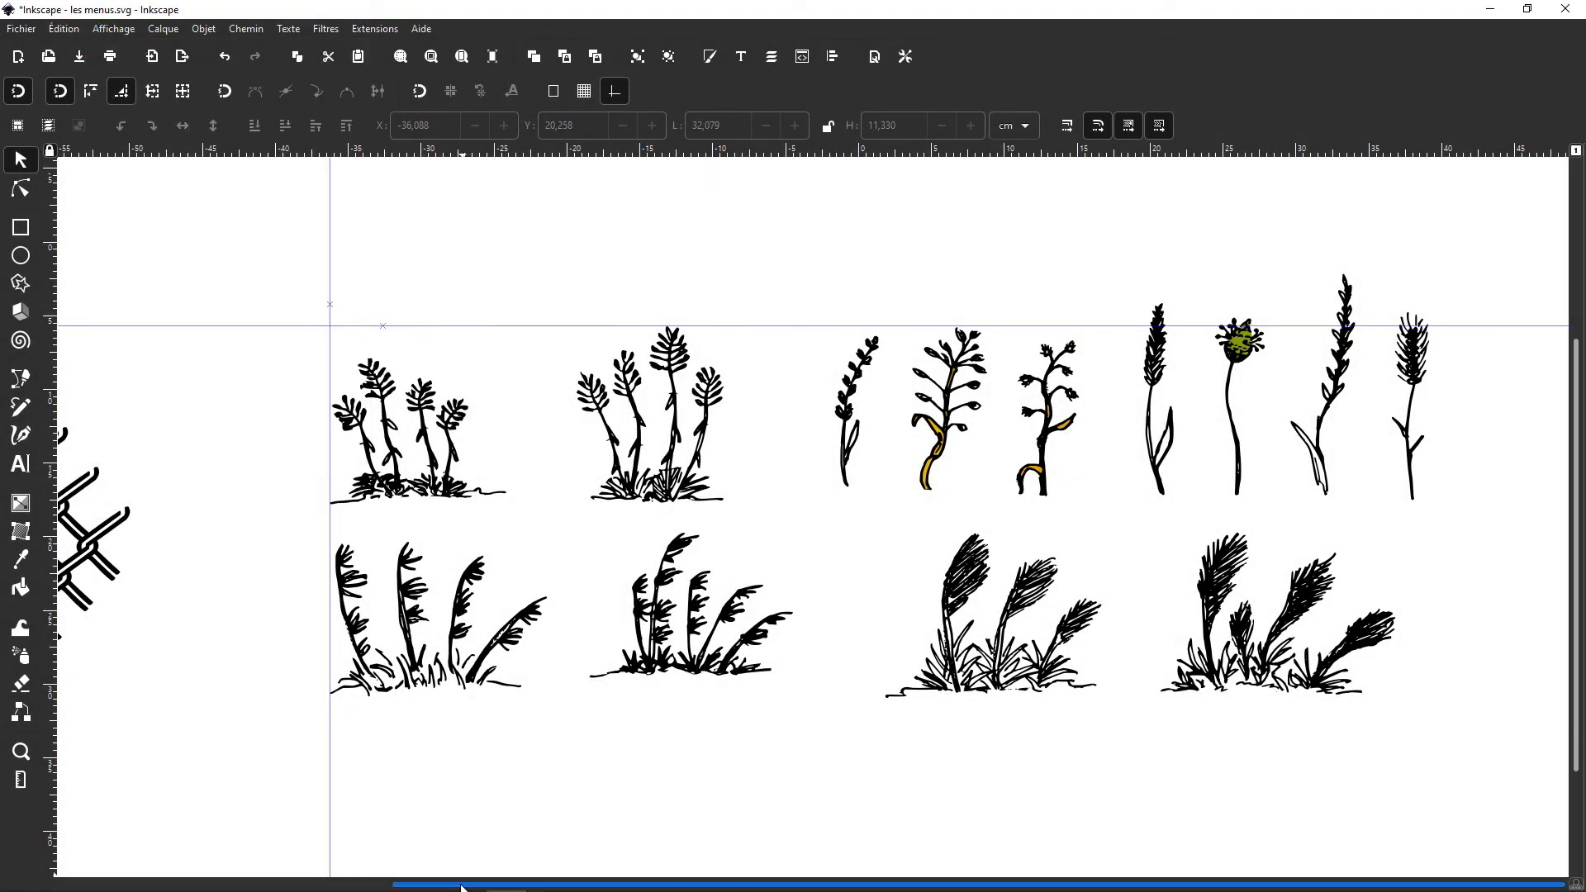
Step: Pan the drawing with both scrollbars and zoom in and out to examine how the scrollbars follow the view
{"action": "mouse_move", "coordinate": [469, 882]}
{"action": "left_mouse_down"}
{"action": "mouse_move", "coordinate": [108, 859]}
{"action": "mouse_move", "coordinate": [512, 864]}
{"action": "left_mouse_up"}
{"action": "mouse_move", "coordinate": [1578, 520]}
{"action": "left_mouse_down"}
{"action": "mouse_move", "coordinate": [1579, 377]}
{"action": "mouse_move", "coordinate": [1576, 513]}
{"action": "left_mouse_up"}
{"action": "scroll", "coordinate": [290, 411], "scroll_direction": "down", "scroll_amount": 4}
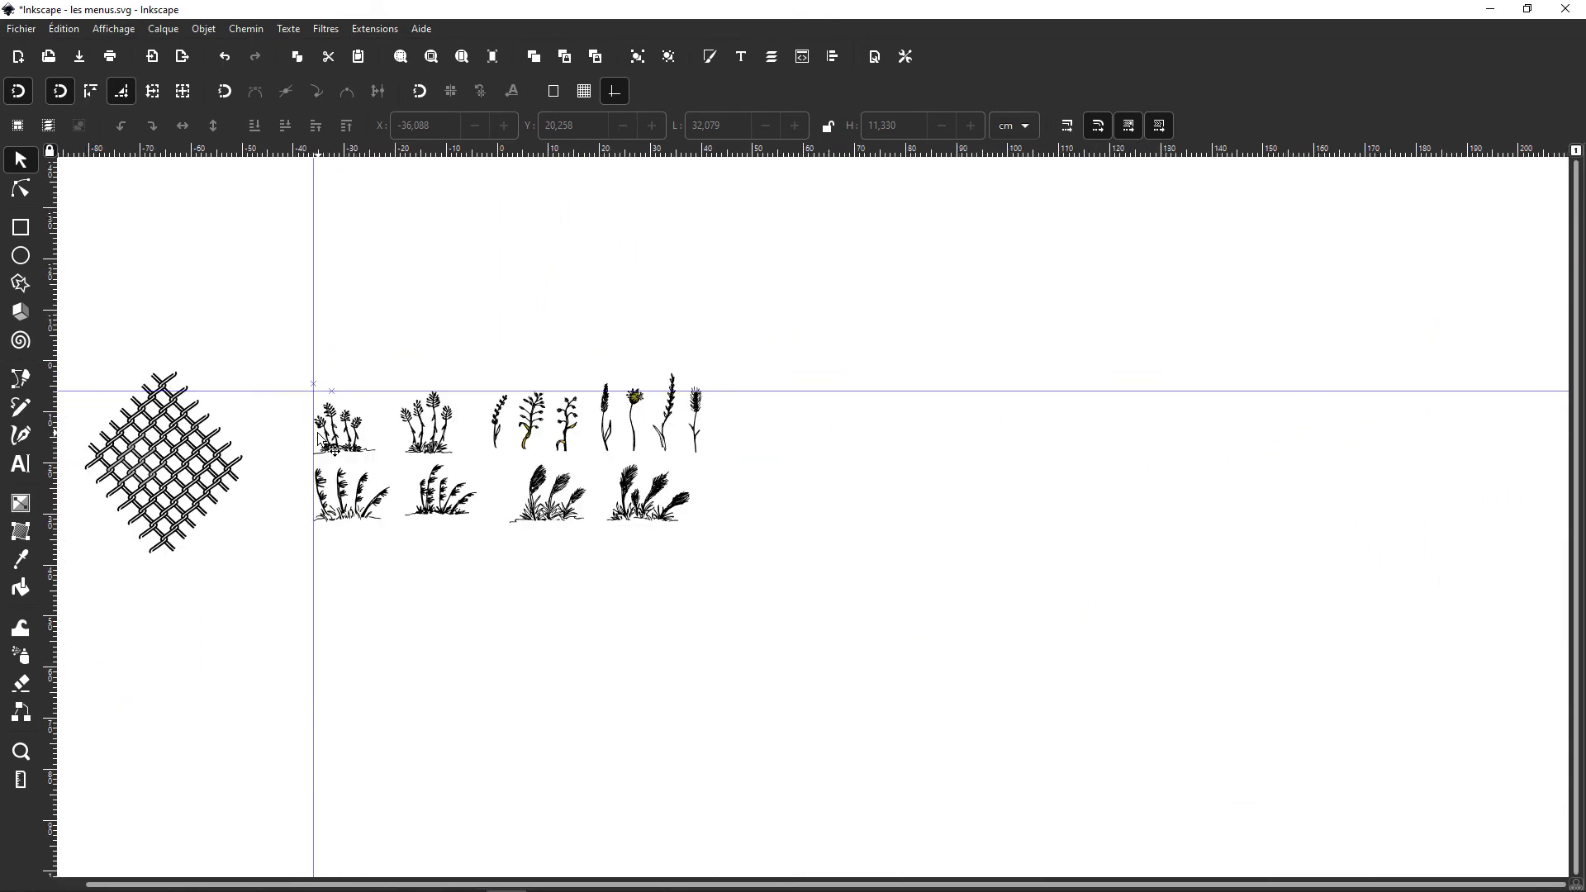
{"action": "scroll", "coordinate": [220, 426], "scroll_direction": "up", "scroll_amount": 4}
{"action": "scroll", "coordinate": [218, 419], "scroll_direction": "down", "scroll_amount": 5}
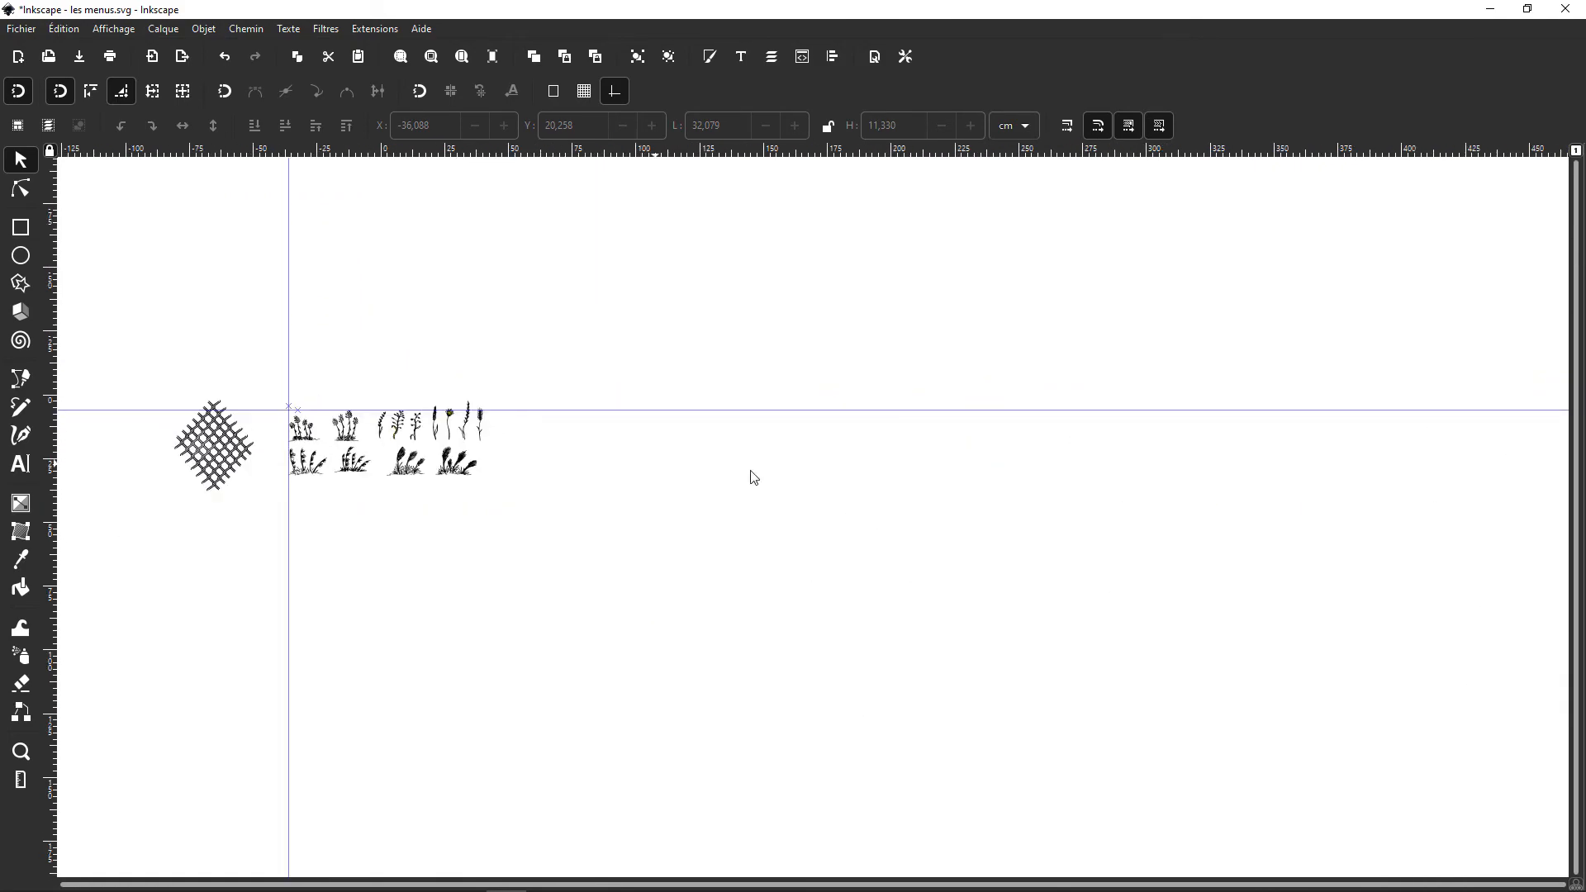
{"action": "scroll", "coordinate": [949, 477], "scroll_direction": "up", "scroll_amount": 4}
{"action": "scroll", "coordinate": [860, 458], "scroll_direction": "down", "scroll_amount": 6}
{"action": "scroll", "coordinate": [277, 458], "scroll_direction": "up", "scroll_amount": 2}
{"action": "scroll", "coordinate": [278, 465], "scroll_direction": "up", "scroll_amount": 3}
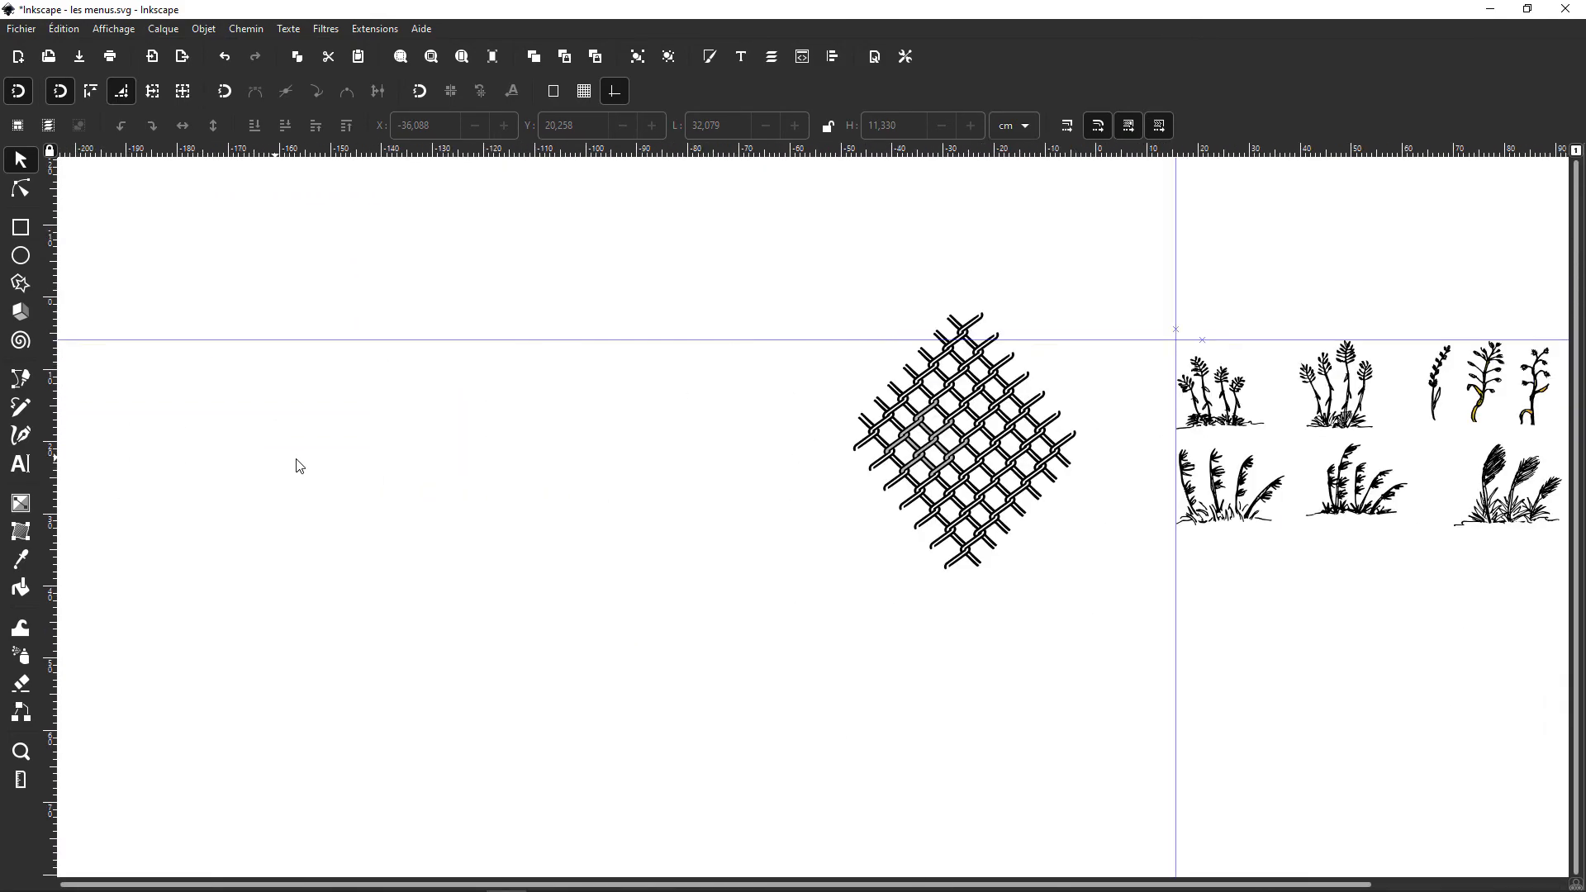
{"action": "scroll", "coordinate": [281, 463], "scroll_direction": "down", "scroll_amount": 3}
{"action": "scroll", "coordinate": [693, 471], "scroll_direction": "up", "scroll_amount": 5}
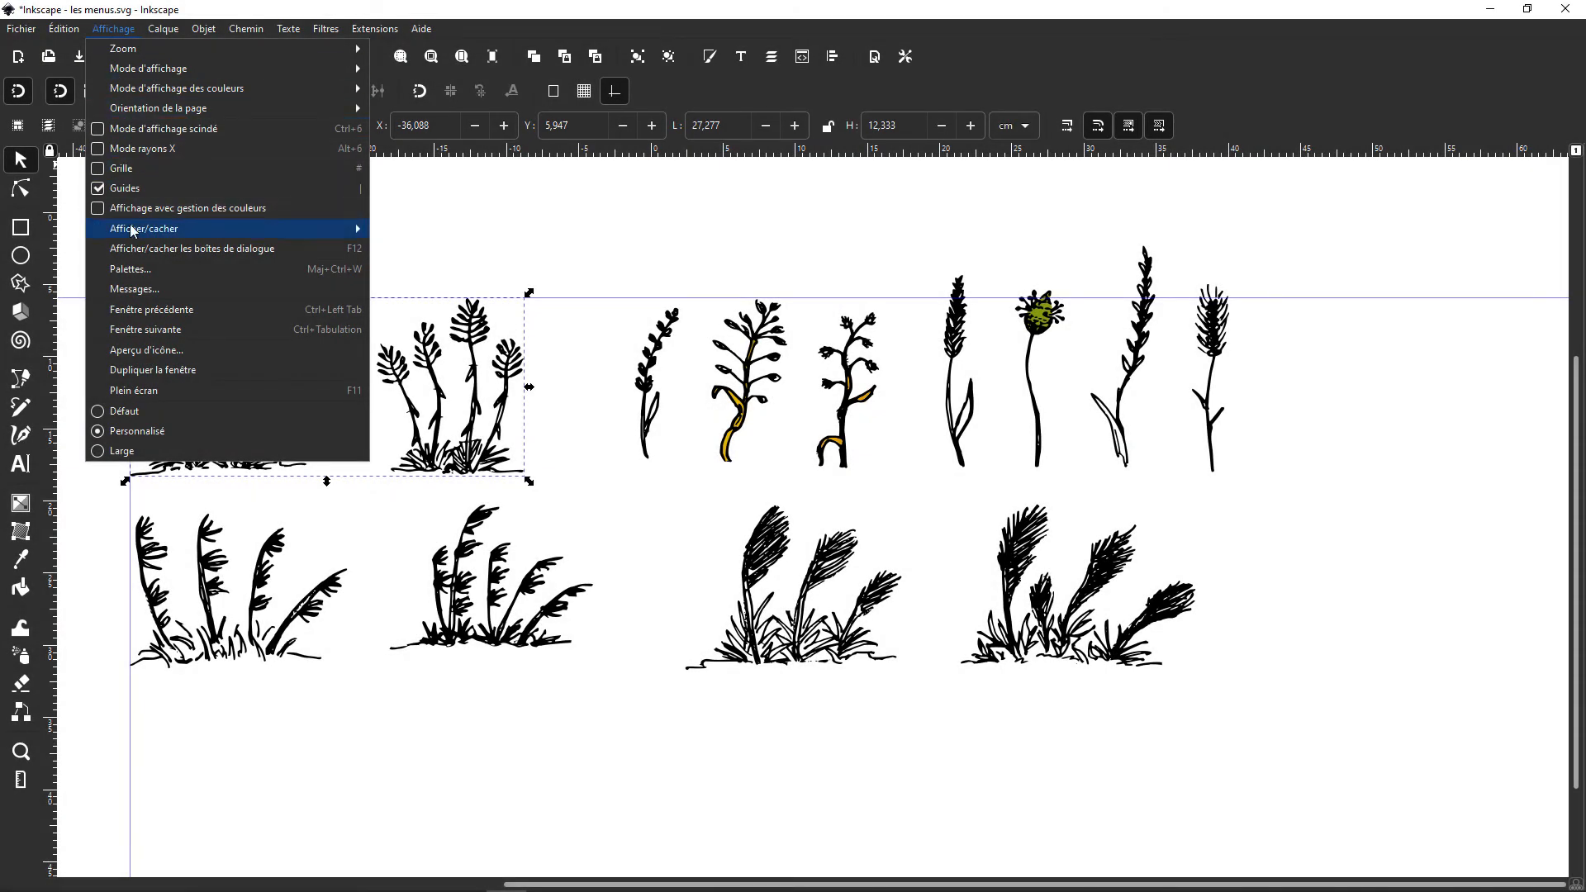
Step: Show the color palette below the canvas
{"action": "mouse_move", "coordinate": [133, 230]}
{"action": "left_click", "coordinate": [429, 347]}
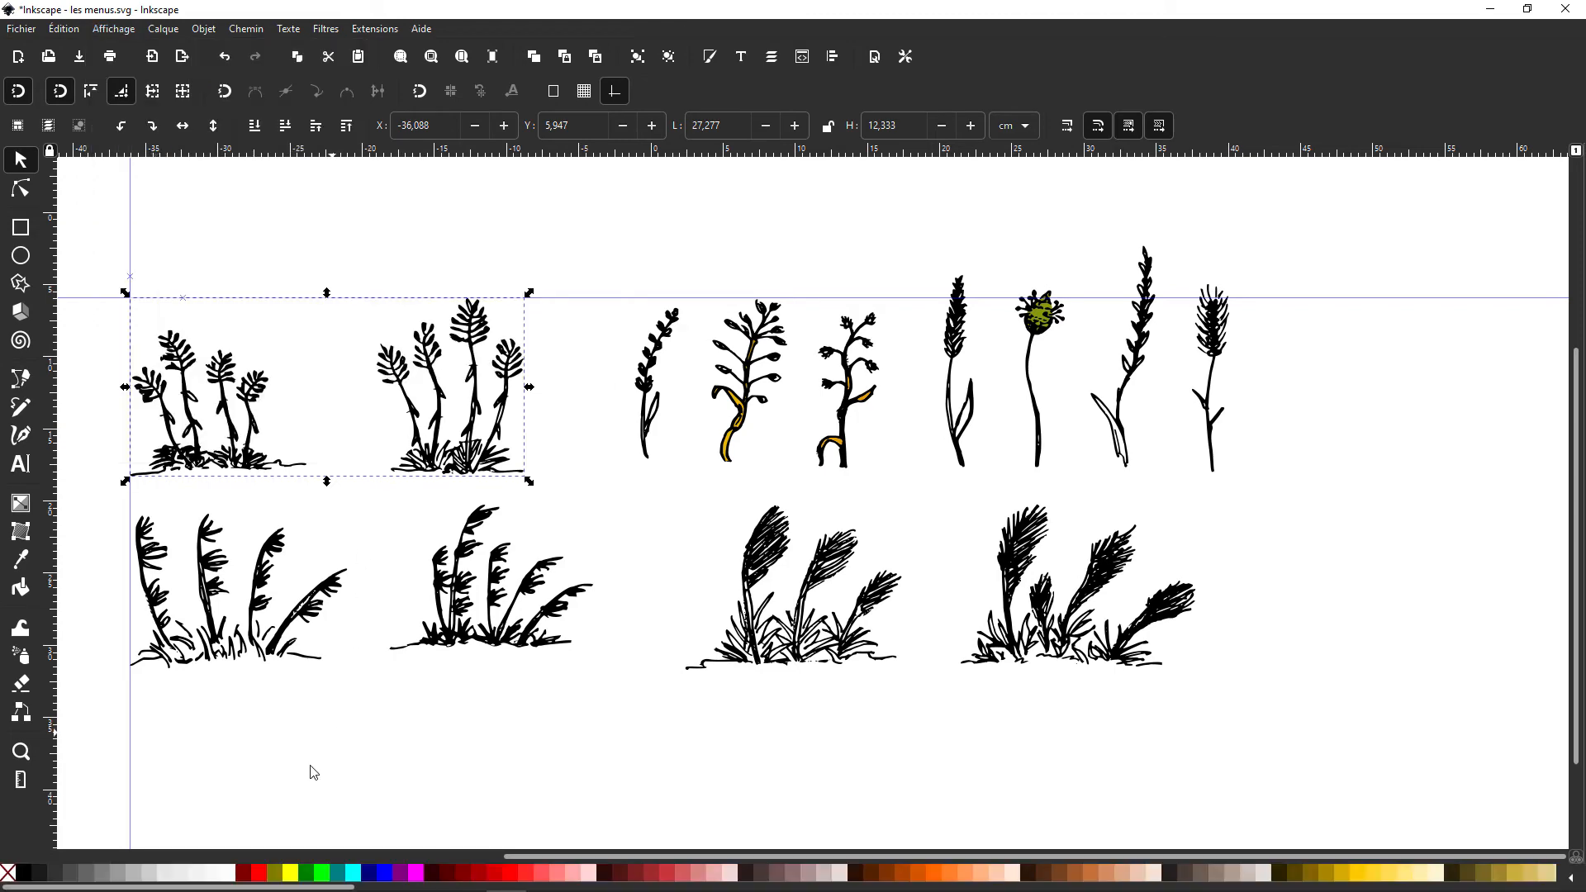